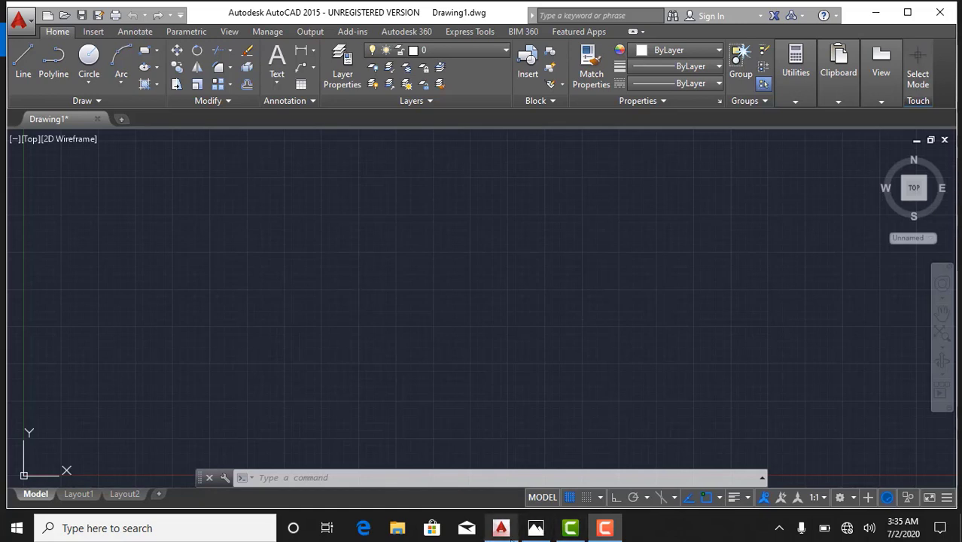
Open the reference photo 20200702_150434.jpg showing the dimensioned isometric block.
{"action": "left_click", "coordinate": [535, 528]}
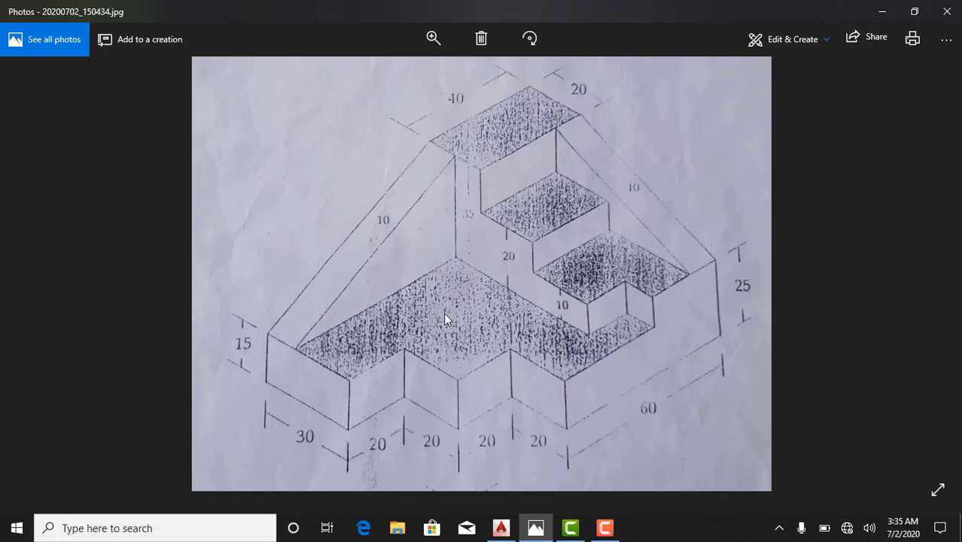
In the UNITS dialog, choose Deg/Min/Sec angles and a Millimeters insertion scale.
{"action": "left_click", "coordinate": [501, 528]}
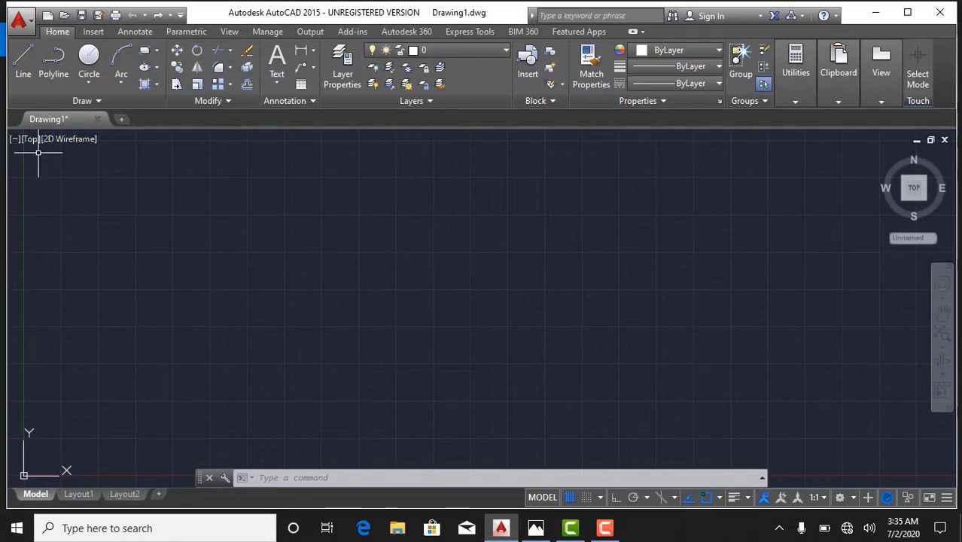
{"action": "type", "text": "un"}
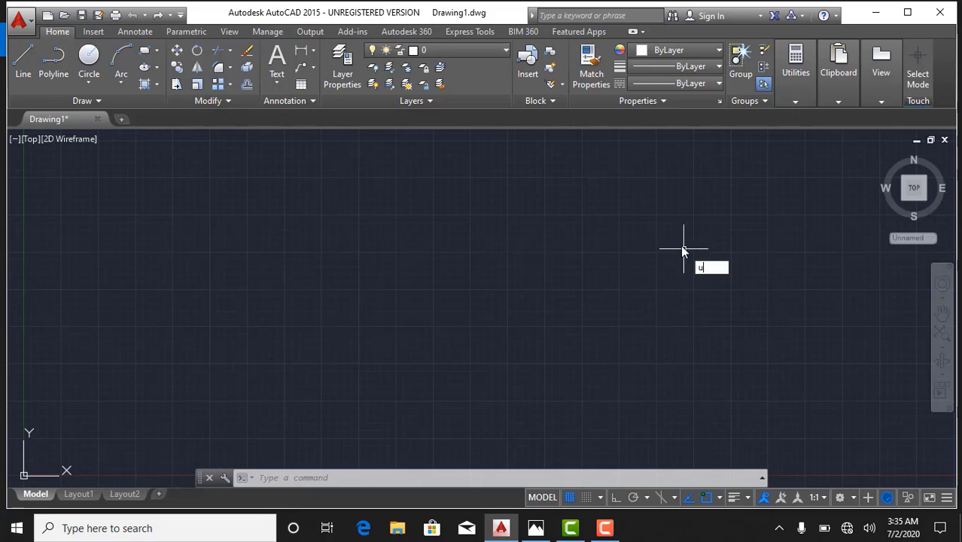
{"action": "key", "text": "Return"}
{"action": "left_click", "coordinate": [552, 165]}
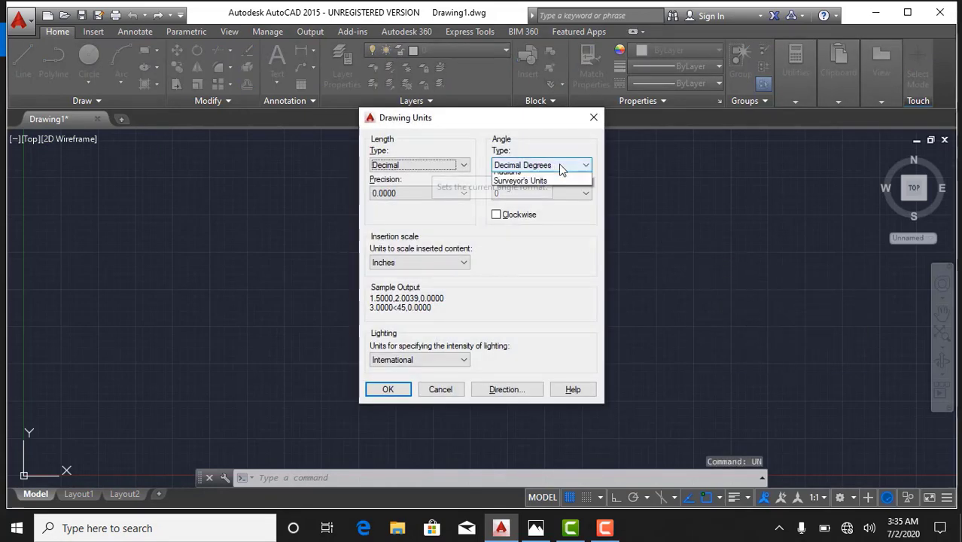
{"action": "left_click", "coordinate": [552, 187]}
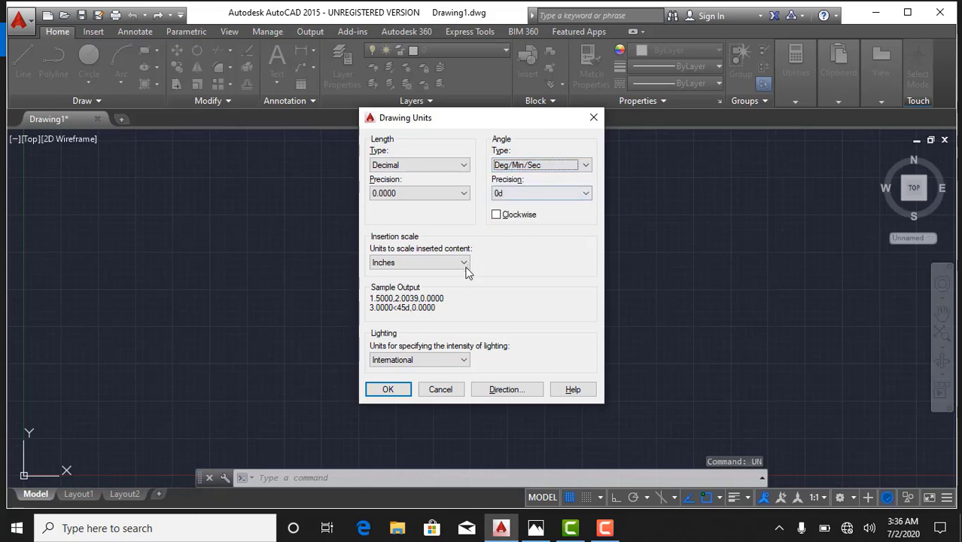
{"action": "left_click", "coordinate": [420, 262]}
{"action": "left_click", "coordinate": [437, 310]}
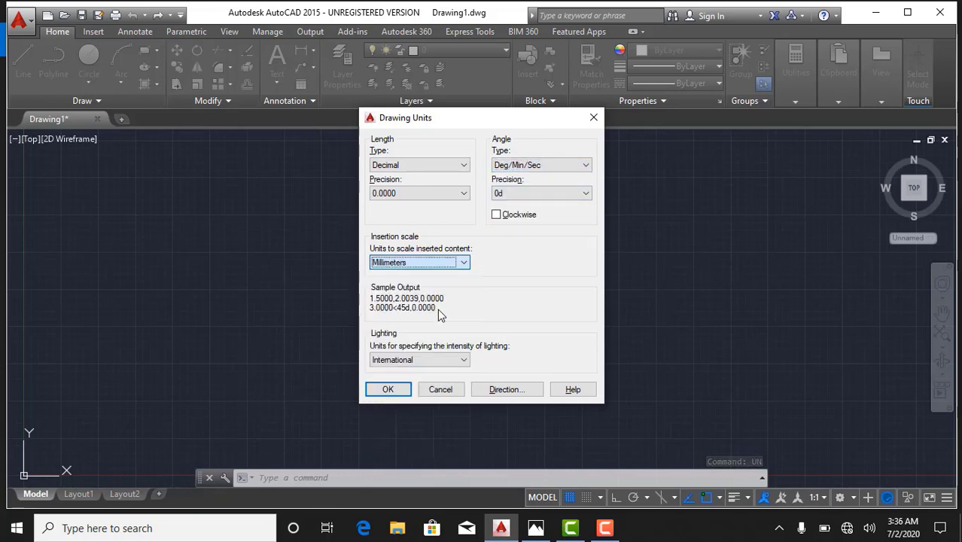
{"action": "left_click", "coordinate": [388, 389]}
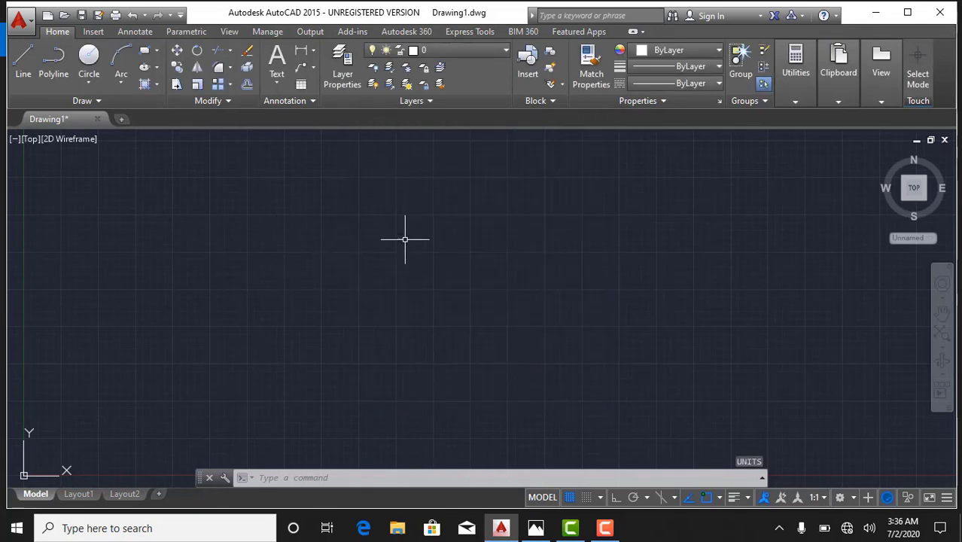
With Ortho on, draw a 100-unit line to the right, then 70 units down.
{"action": "type", "text": "l"}
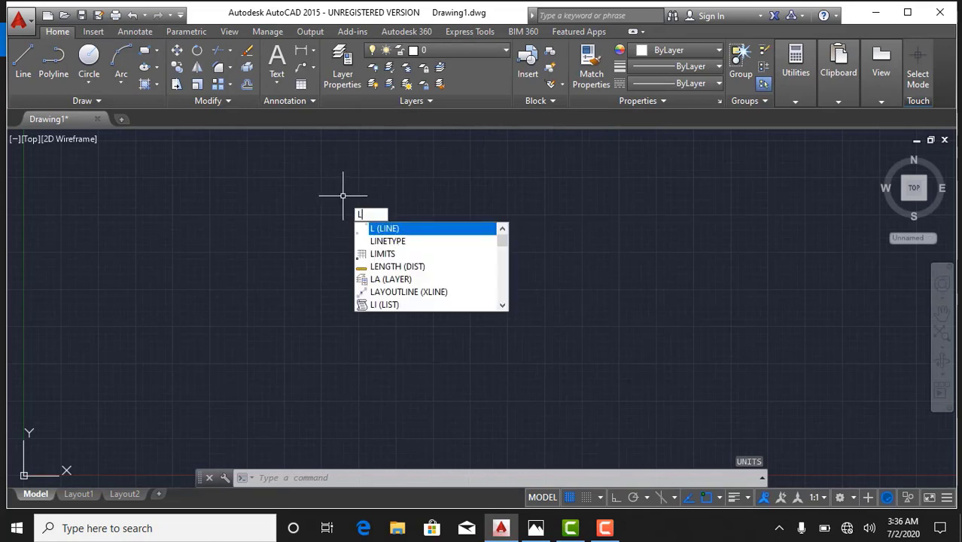
{"action": "key", "text": "Return"}
{"action": "left_click", "coordinate": [311, 185]}
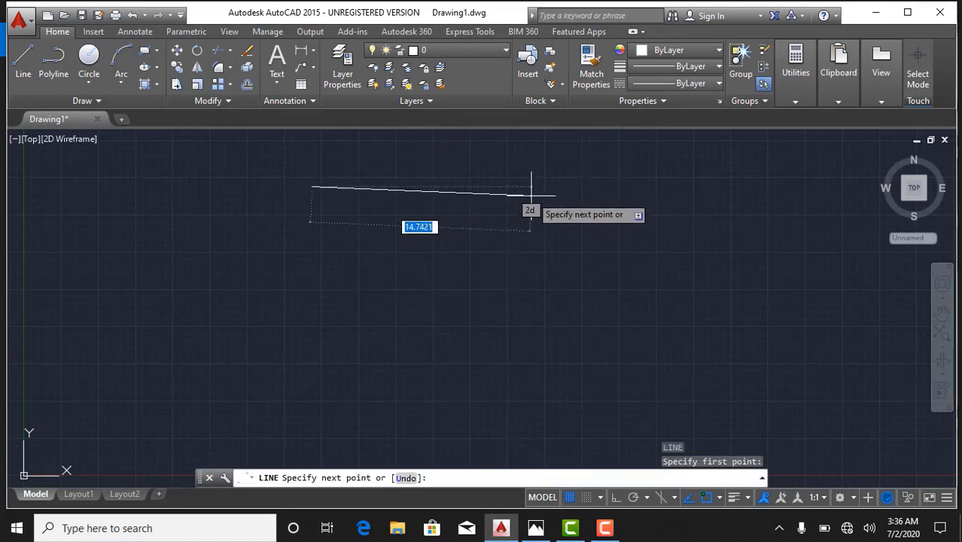
{"action": "key", "text": "F8"}
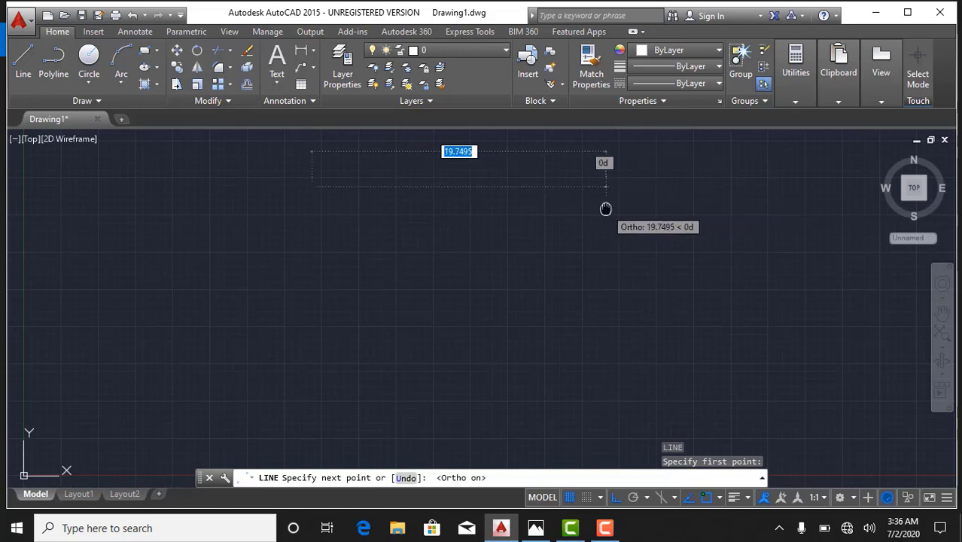
{"action": "middle_click_drag", "start_coordinate": [605, 209], "coordinate": [512, 211]}
{"action": "type", "text": "100"}
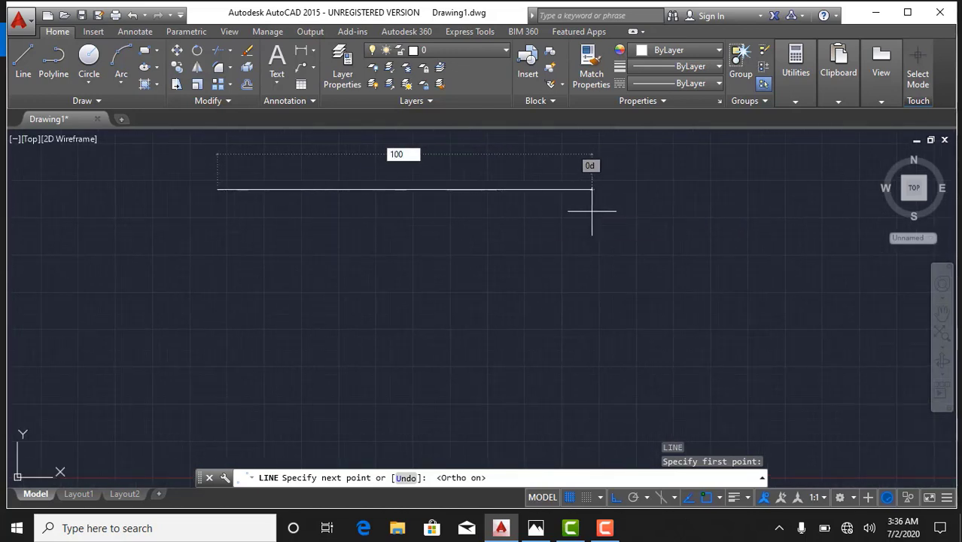
{"action": "key", "text": "Return"}
{"action": "mouse_move", "coordinate": [634, 229]}
{"action": "middle_mouse_down"}
{"action": "mouse_move", "coordinate": [444, 234]}
{"action": "mouse_move", "coordinate": [507, 222]}
{"action": "mouse_move", "coordinate": [445, 181]}
{"action": "middle_mouse_up"}
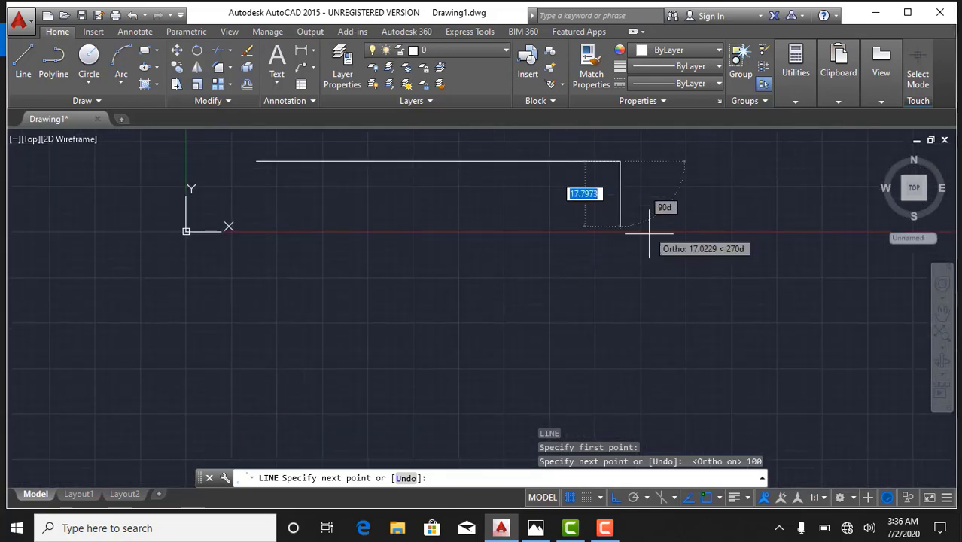
{"action": "type", "text": "70"}
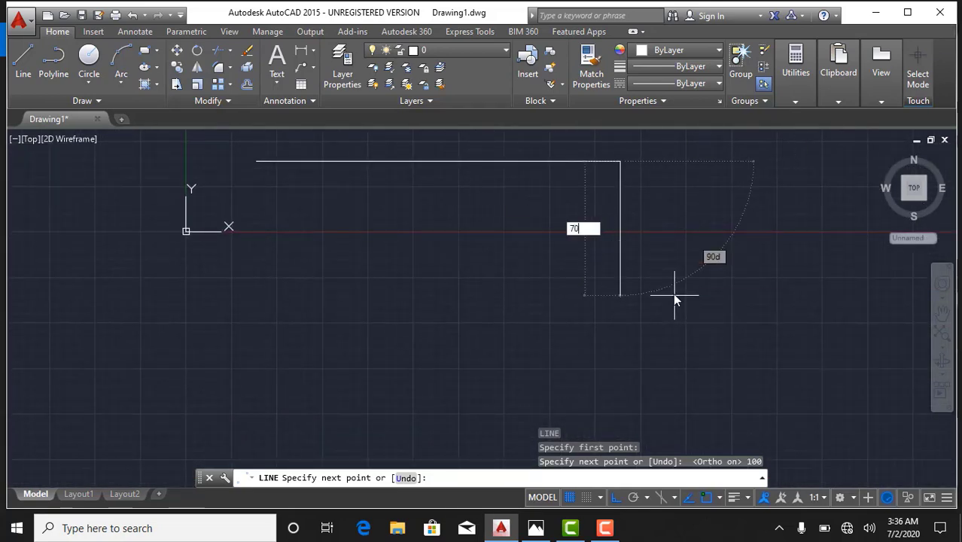
{"action": "key", "text": "Return"}
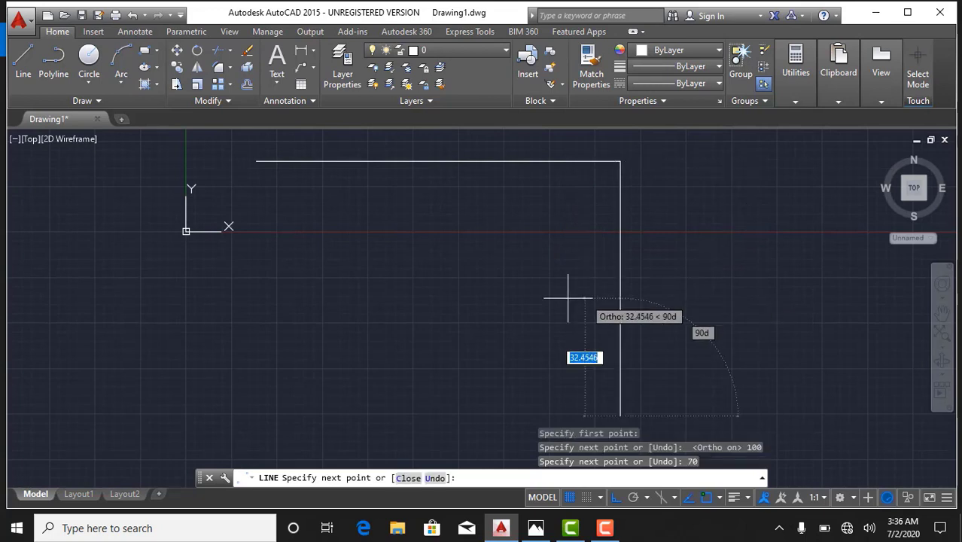
Zoom out to center the outline and check the reference photo for the next dimensions.
{"action": "middle_click_drag", "start_coordinate": [447, 350], "coordinate": [499, 304]}
{"action": "scroll", "coordinate": [471, 324], "scroll_direction": "down", "scroll_amount": 4}
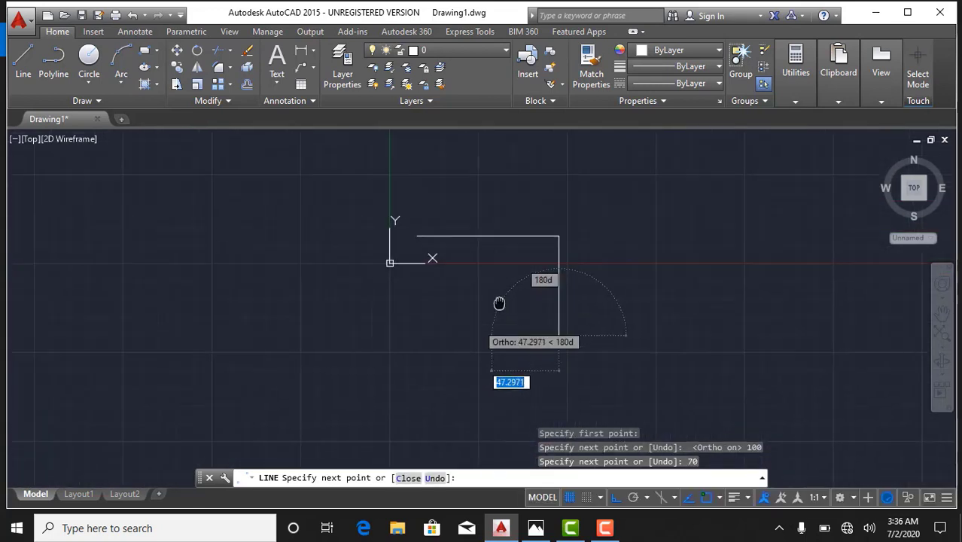
{"action": "left_click", "coordinate": [535, 528]}
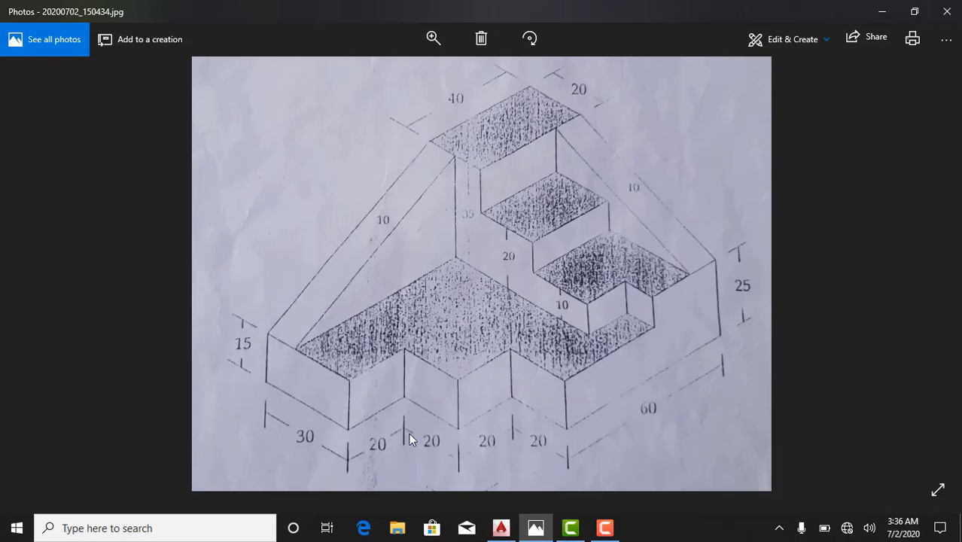
{"action": "left_click", "coordinate": [501, 528]}
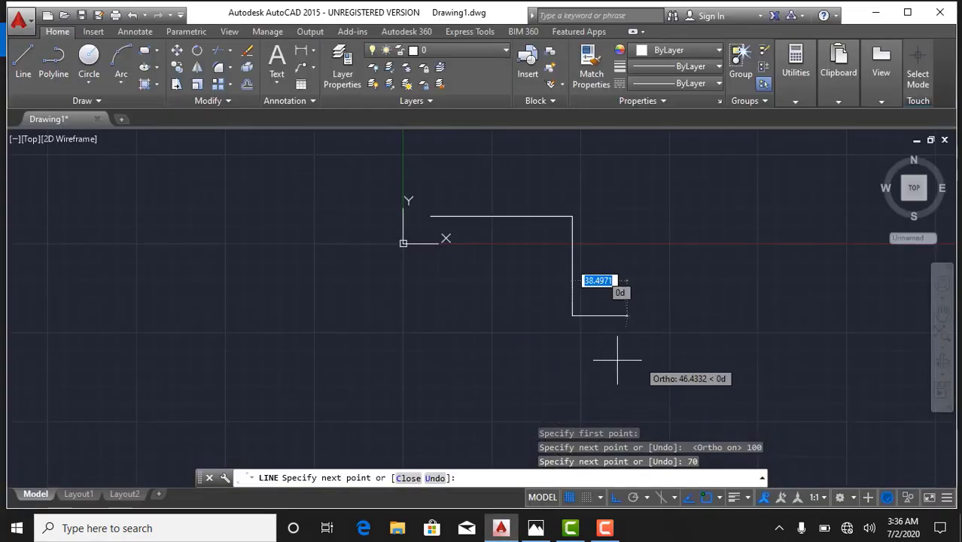
Continue the outline with a 60-unit line left, then 20 up and 20 left.
{"action": "type", "text": "6"}
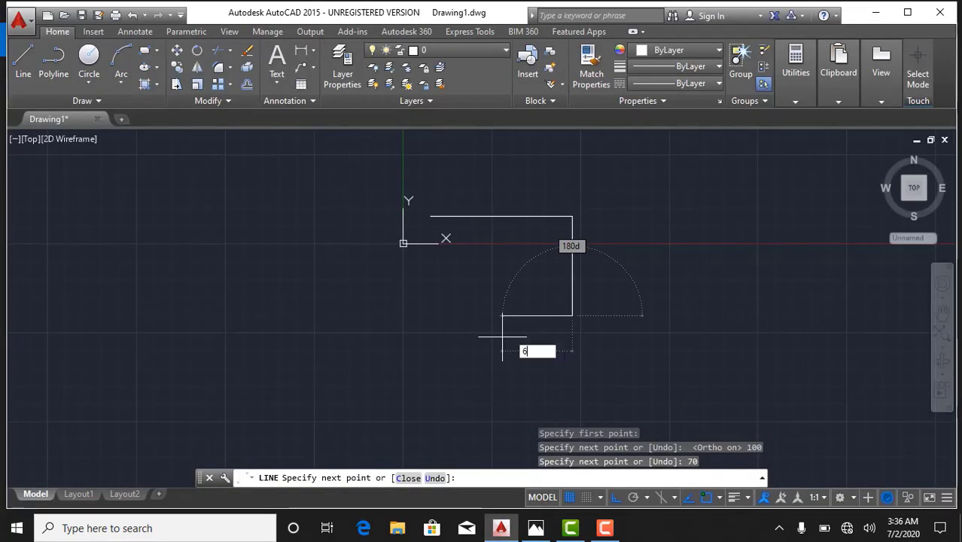
{"action": "key", "text": "Return"}
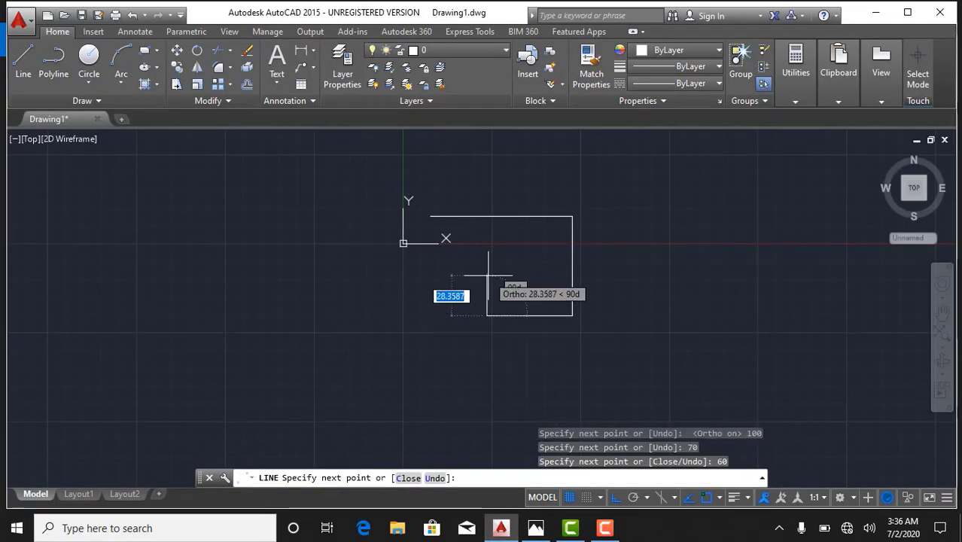
{"action": "type", "text": "20"}
{"action": "key", "text": "Return"}
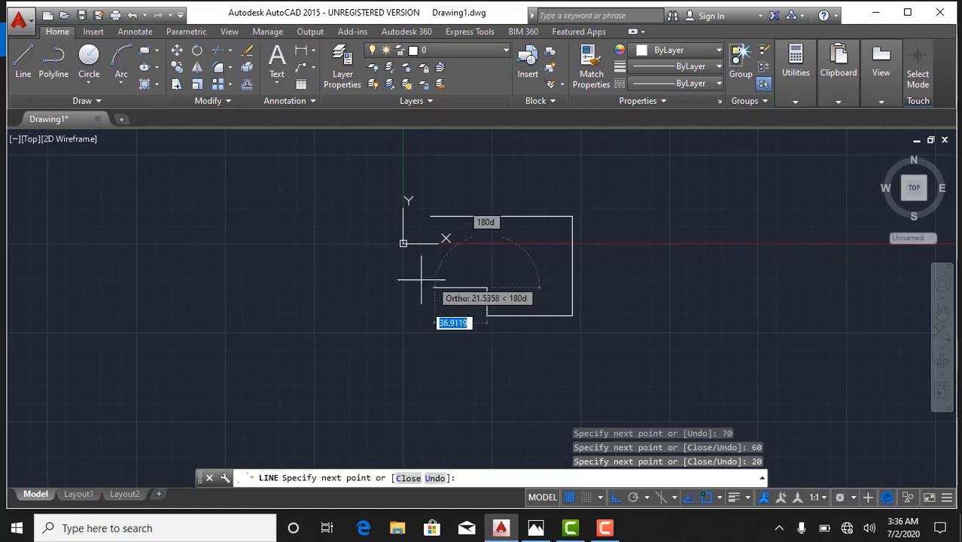
{"action": "type", "text": "2"}
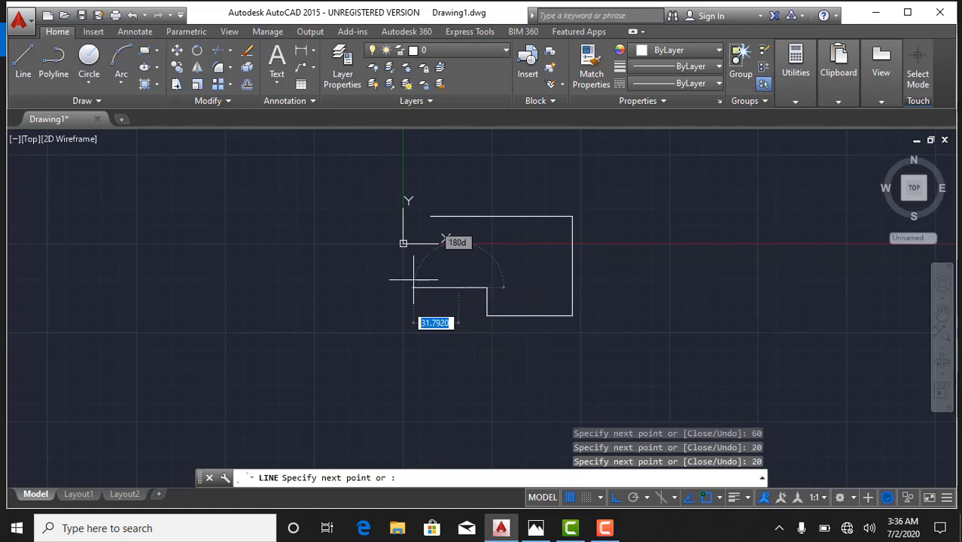
{"action": "key", "text": "Return"}
Add the second 20-up, 20-left step, end the line command, and zoom in.
{"action": "type", "text": "20"}
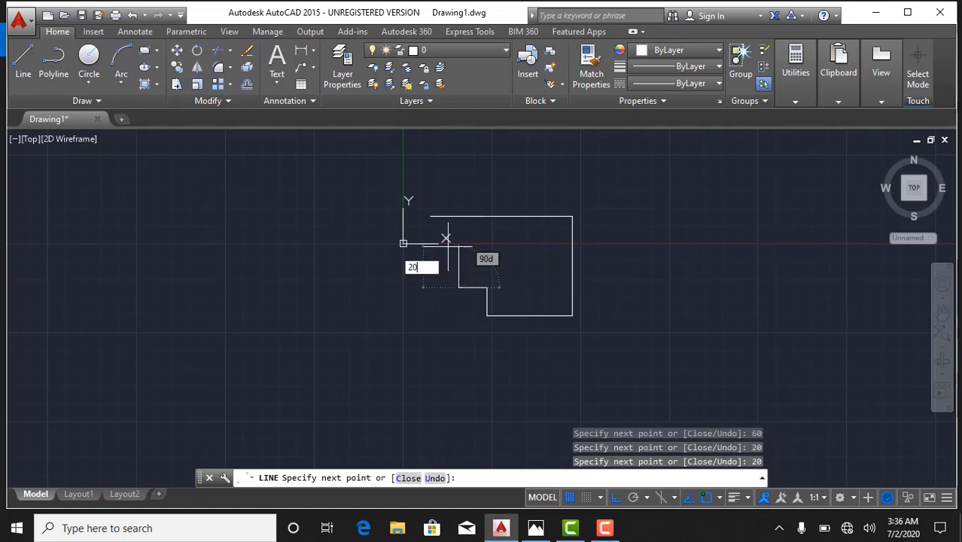
{"action": "key", "text": "Return"}
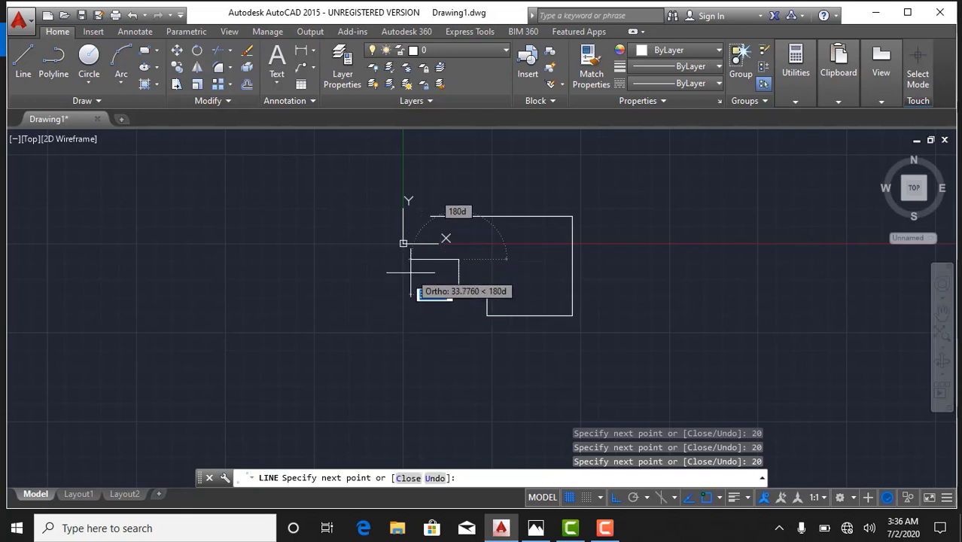
{"action": "type", "text": "20"}
{"action": "key", "text": "Return"}
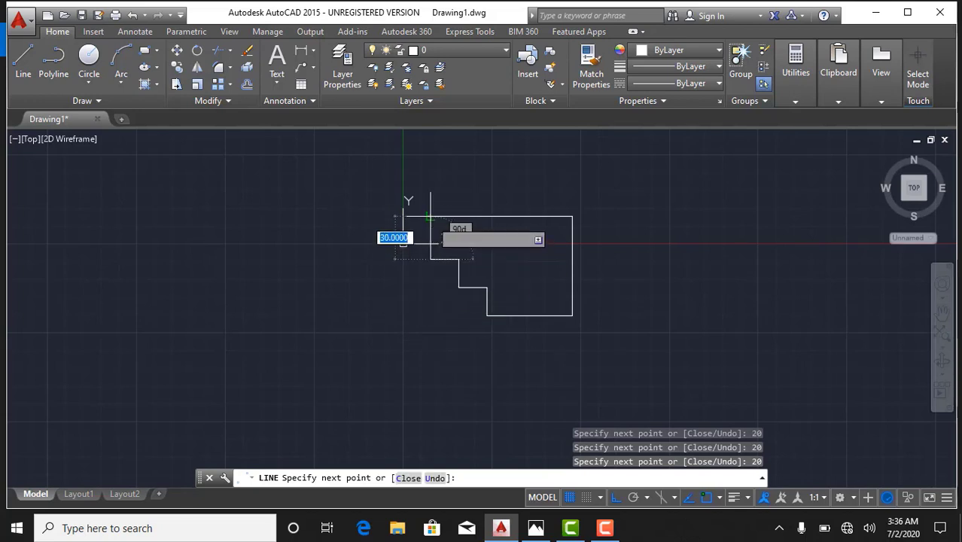
{"action": "key", "text": "Escape"}
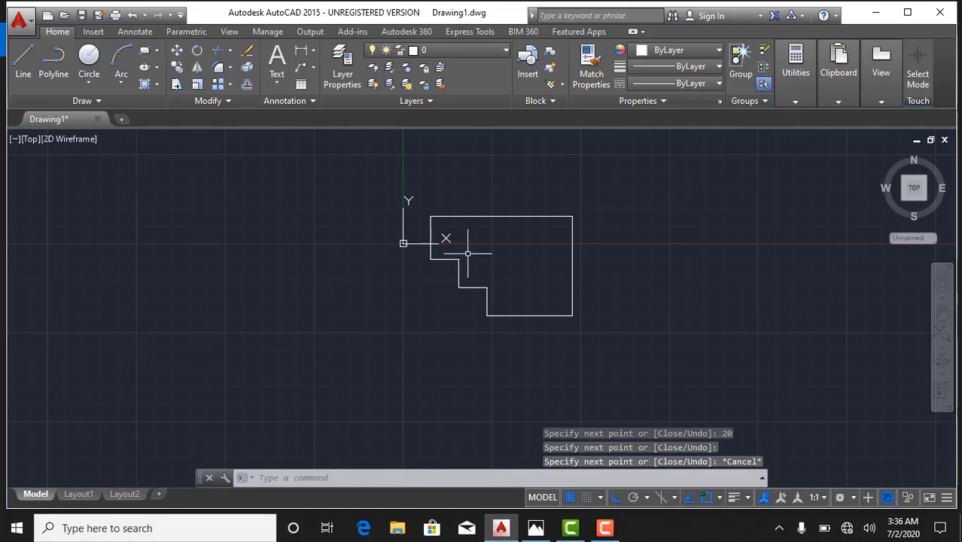
{"action": "scroll", "coordinate": [461, 256], "scroll_direction": "up", "scroll_amount": 3}
{"action": "mouse_move", "coordinate": [465, 308]}
{"action": "middle_mouse_down"}
{"action": "mouse_move", "coordinate": [435, 342]}
{"action": "mouse_move", "coordinate": [444, 308]}
{"action": "mouse_move", "coordinate": [423, 301]}
{"action": "middle_mouse_up"}
{"action": "scroll", "coordinate": [453, 295], "scroll_direction": "up", "scroll_amount": 2}
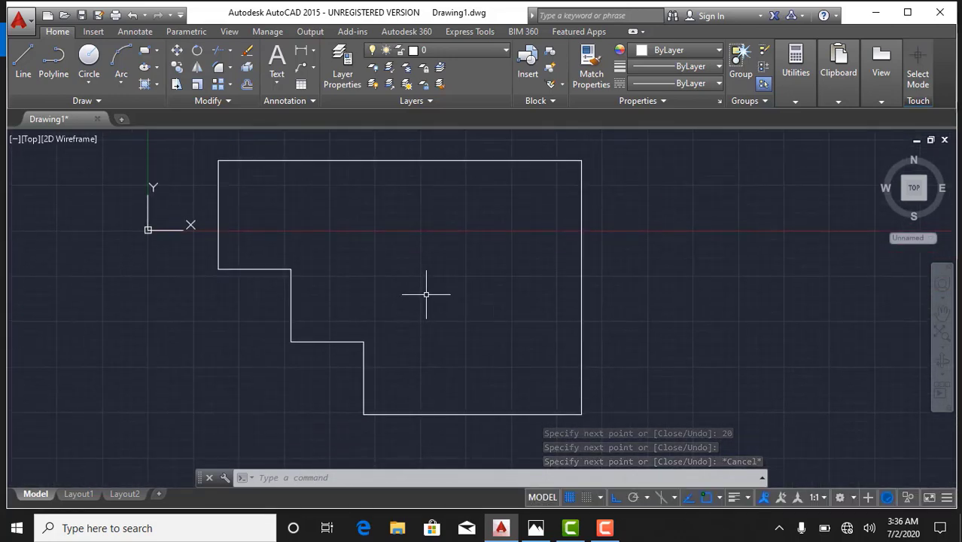
Switch to the southwest isometric view and reposition the outline.
{"action": "left_click", "coordinate": [26, 143]}
{"action": "left_click", "coordinate": [60, 268]}
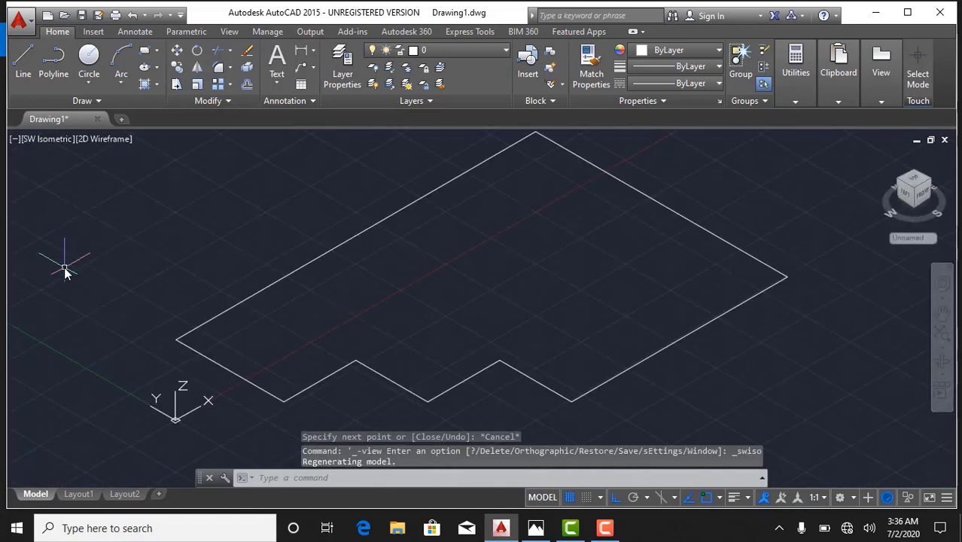
{"action": "scroll", "coordinate": [354, 317], "scroll_direction": "down", "scroll_amount": 3}
{"action": "scroll", "coordinate": [350, 301], "scroll_direction": "up", "scroll_amount": 1}
{"action": "middle_click_drag", "start_coordinate": [355, 297], "coordinate": [393, 326]}
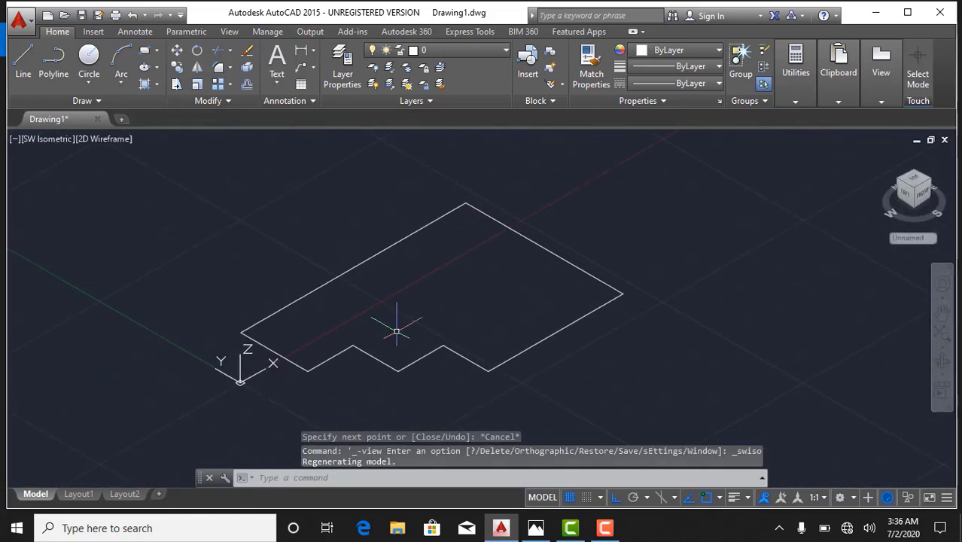
Create a boundary polyline from inside the stepped outline with BO.
{"action": "type", "text": "BO"}
{"action": "key", "text": "Return"}
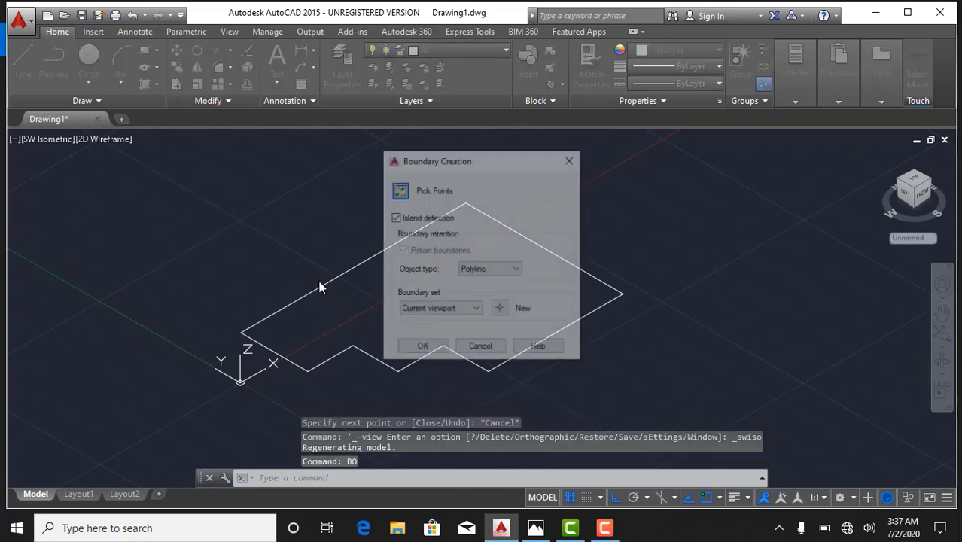
{"action": "left_click", "coordinate": [398, 190]}
{"action": "left_click", "coordinate": [393, 275]}
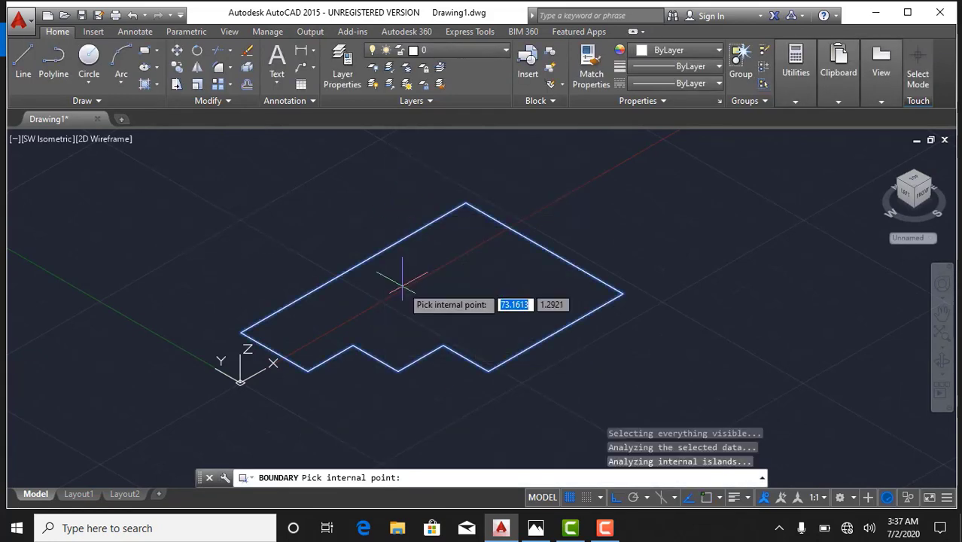
{"action": "key", "text": "Return"}
Extrude the boundary polyline to a height of 15.
{"action": "type", "text": "EX"}
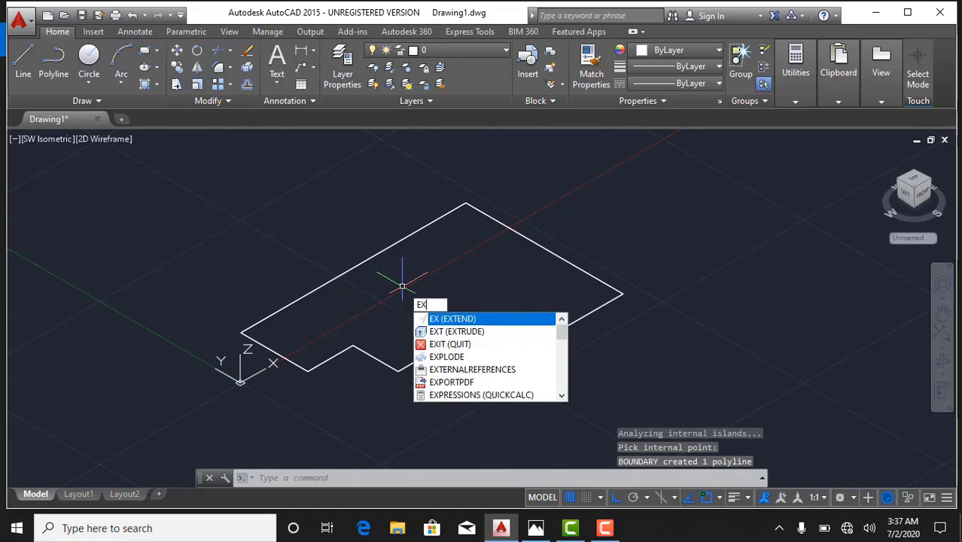
{"action": "key", "text": "Escape"}
{"action": "type", "text": "EXT"}
{"action": "key", "text": "Return"}
{"action": "left_click", "coordinate": [410, 273]}
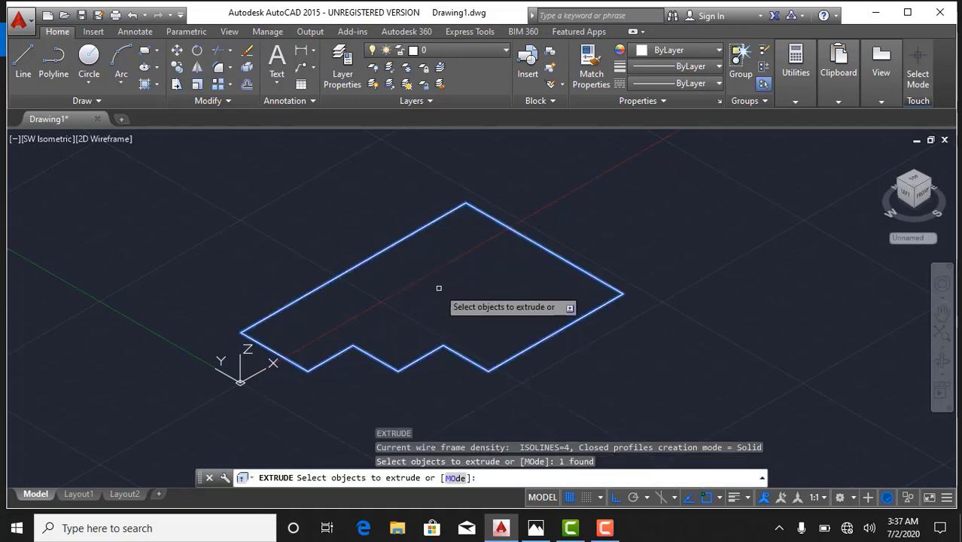
{"action": "key", "text": "Return"}
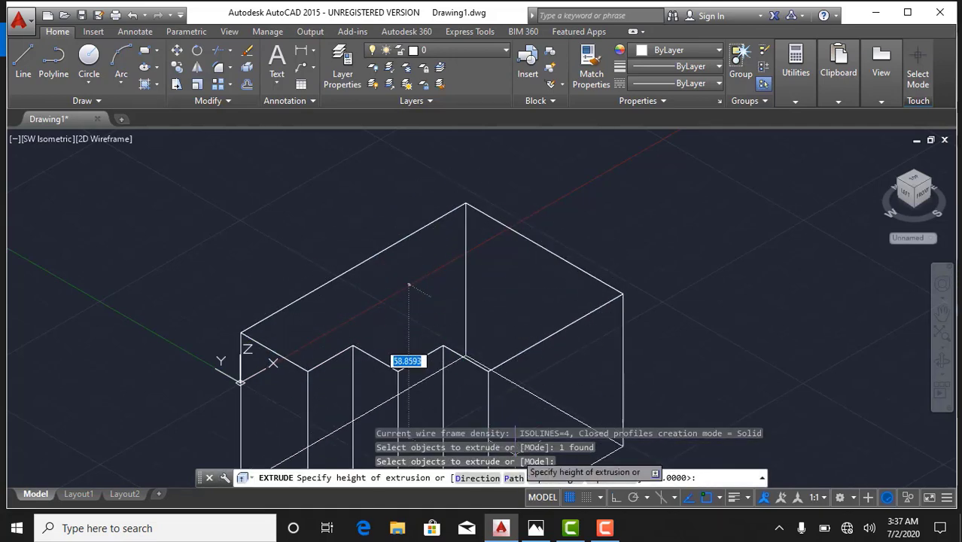
{"action": "left_click", "coordinate": [499, 523]}
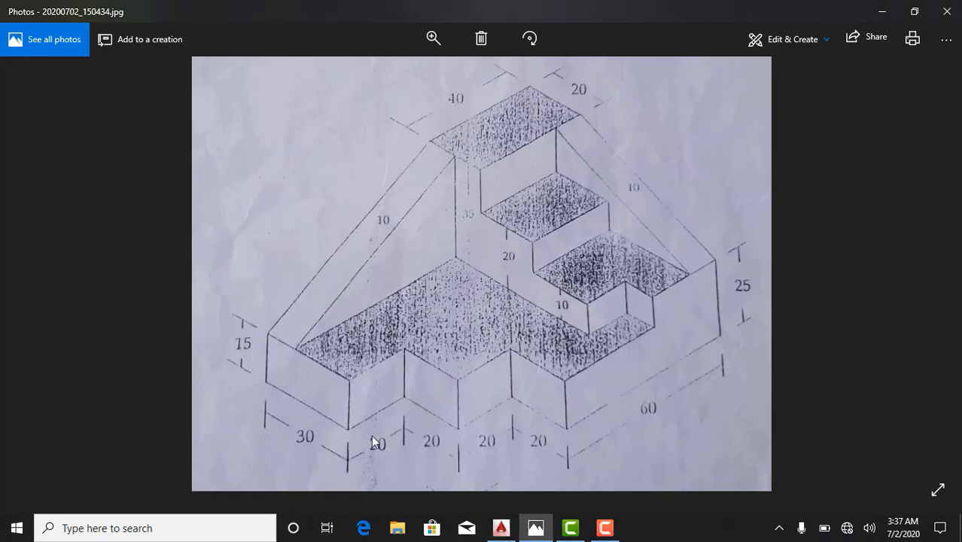
{"action": "left_click", "coordinate": [496, 525]}
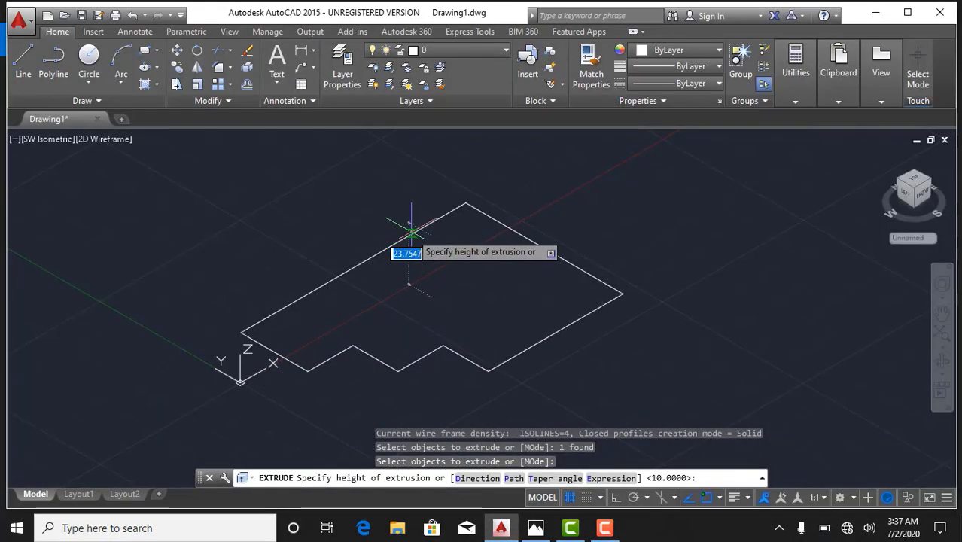
{"action": "type", "text": "15"}
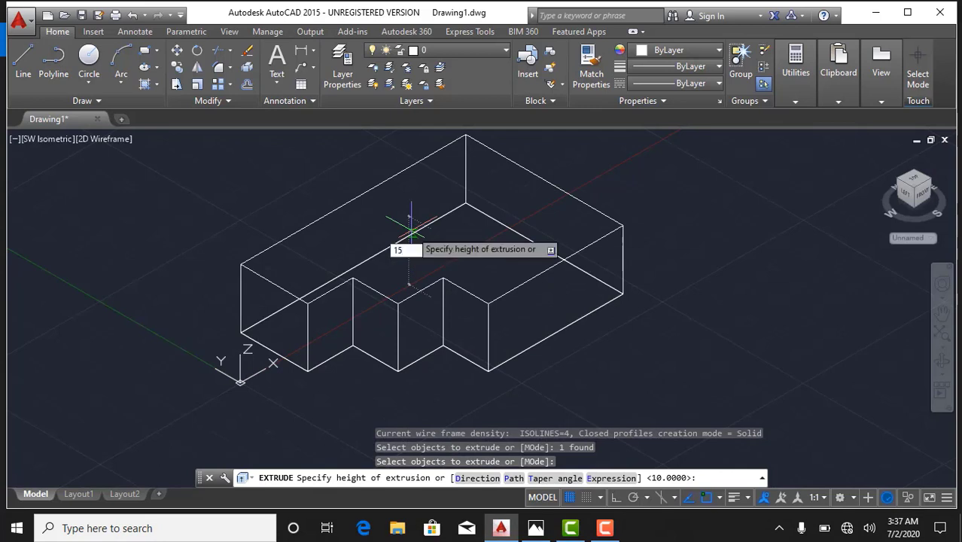
{"action": "key", "text": "Return"}
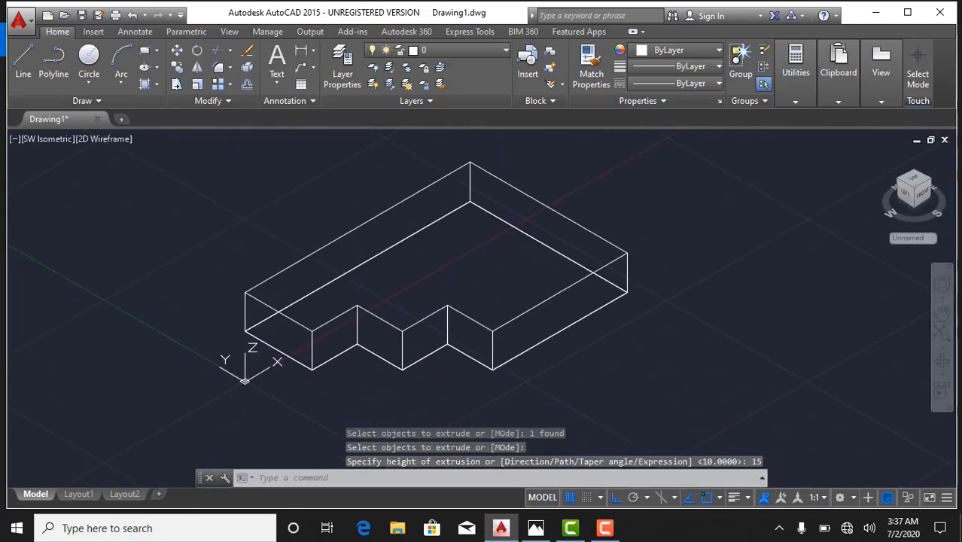
Show the sketch photo with the upper tier dimensions 40, 20, 35 and 10.
{"action": "left_click", "coordinate": [503, 526]}
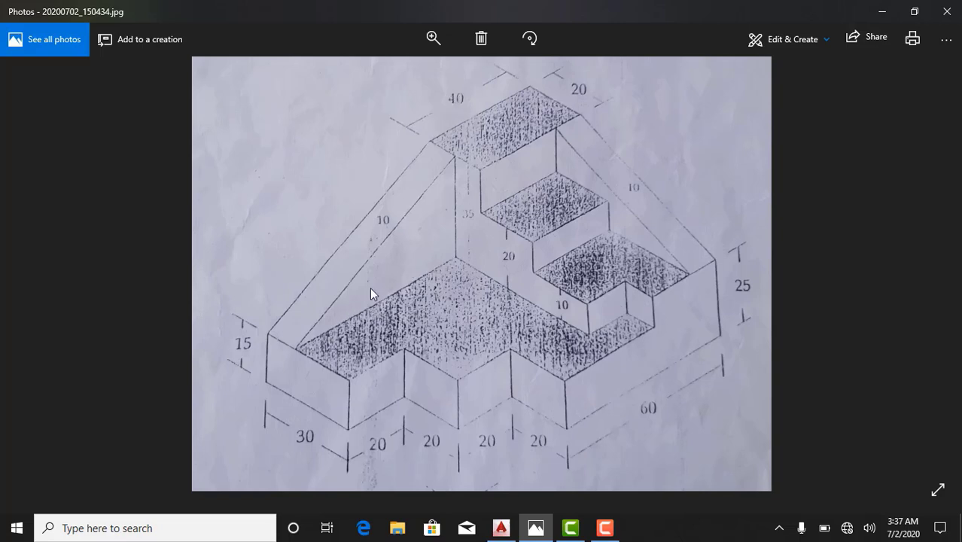
Switch the drawing to the Front view.
{"action": "left_click", "coordinate": [501, 530]}
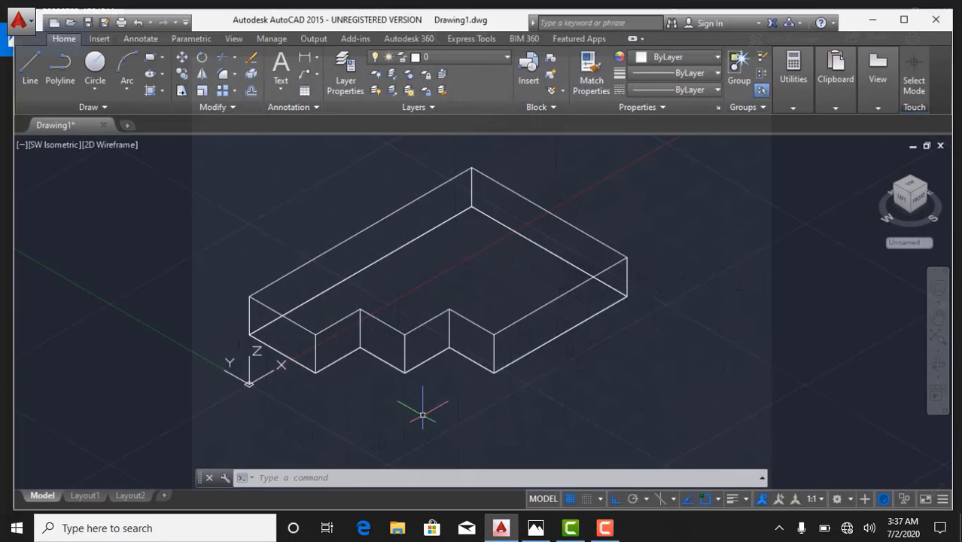
{"action": "left_click", "coordinate": [33, 139]}
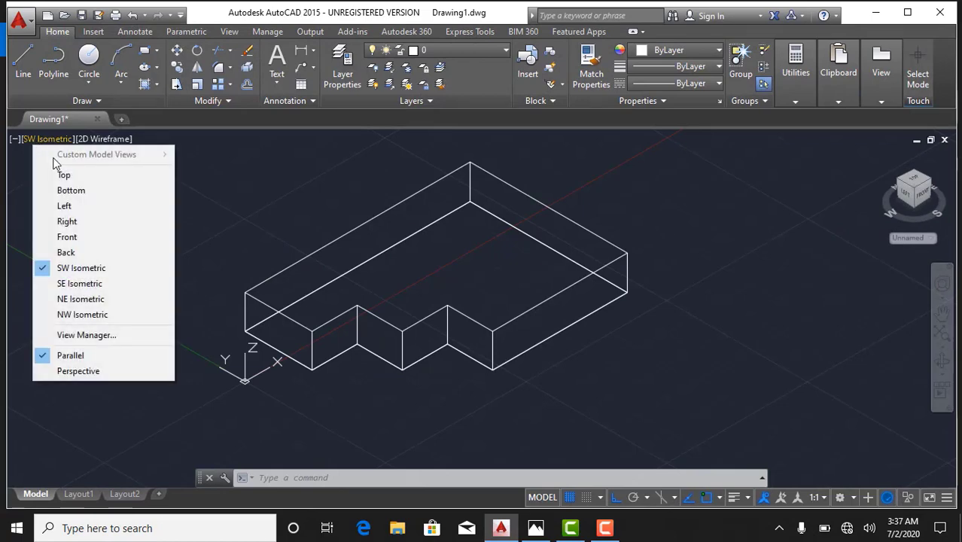
{"action": "left_click", "coordinate": [83, 237]}
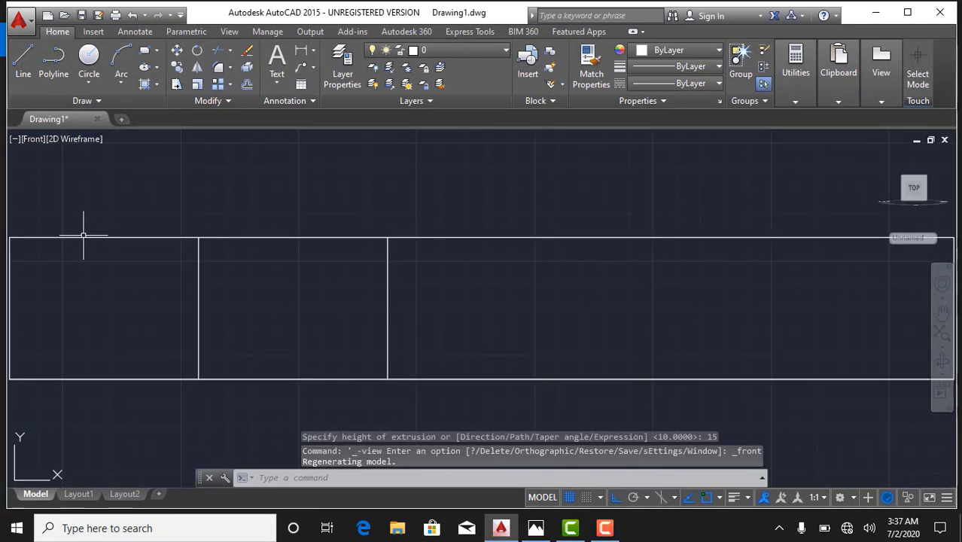
{"action": "scroll", "coordinate": [382, 313], "scroll_direction": "down", "scroll_amount": 5}
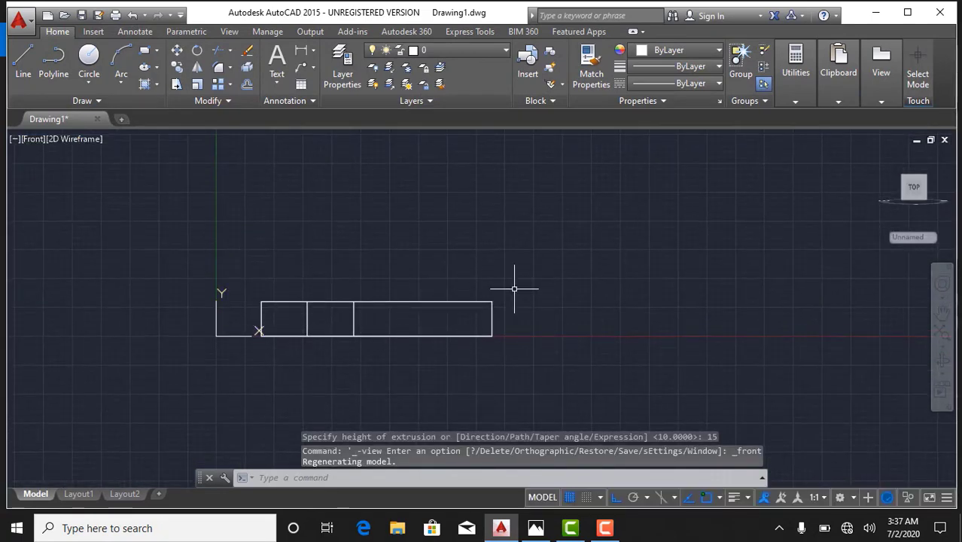
Draw a closed right triangle with a 60-unit base and 35-unit vertical side.
{"action": "type", "text": "l"}
{"action": "key", "text": "Return"}
{"action": "left_click", "coordinate": [579, 304]}
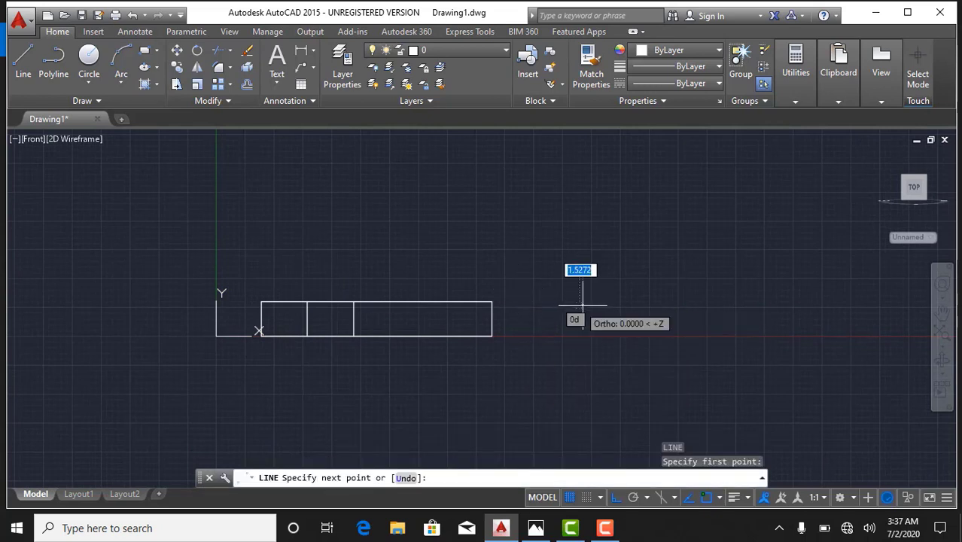
{"action": "type", "text": "60"}
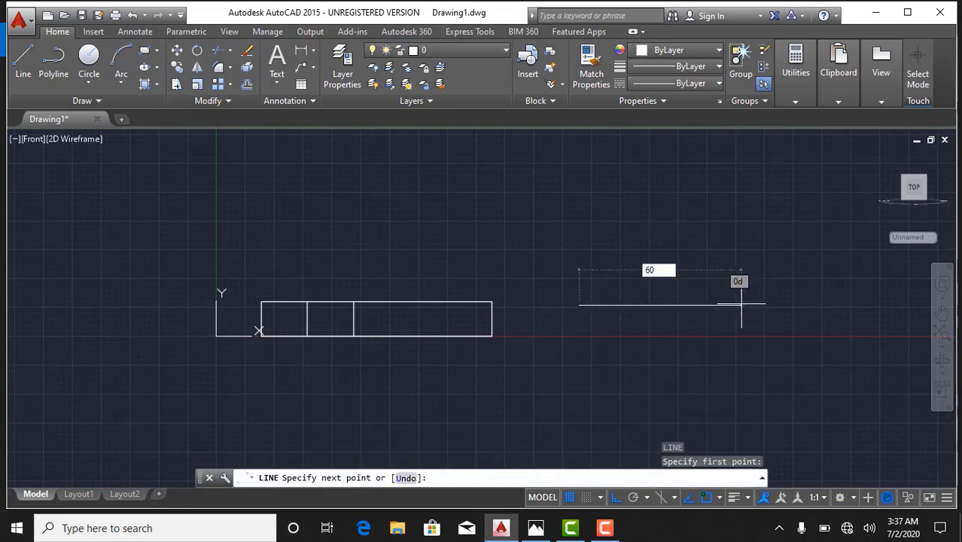
{"action": "key", "text": "Return"}
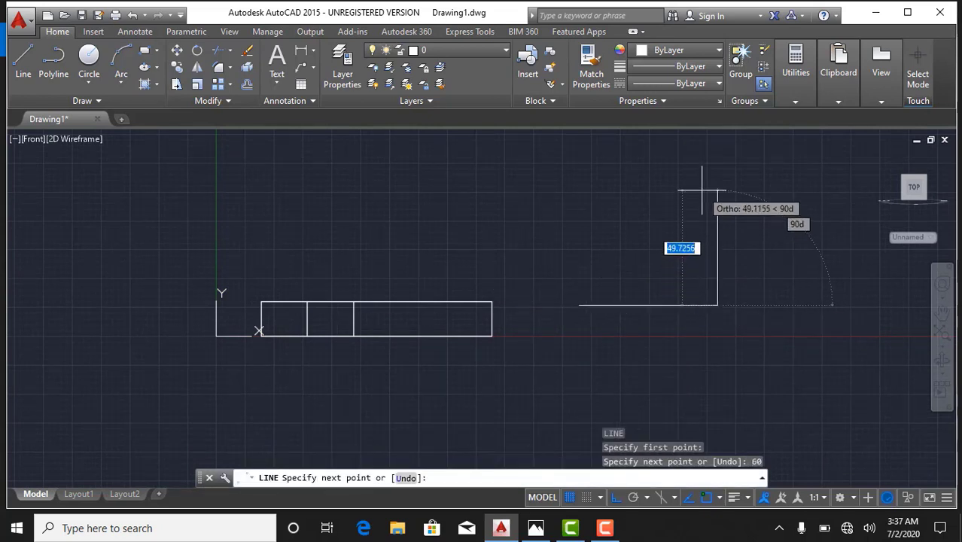
{"action": "type", "text": "35"}
{"action": "key", "text": "Return"}
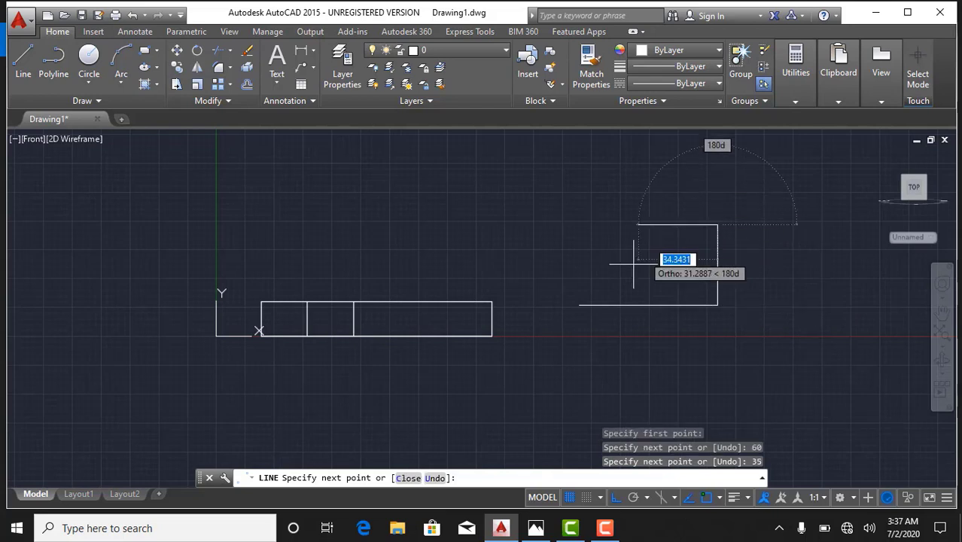
{"action": "key", "text": "F8"}
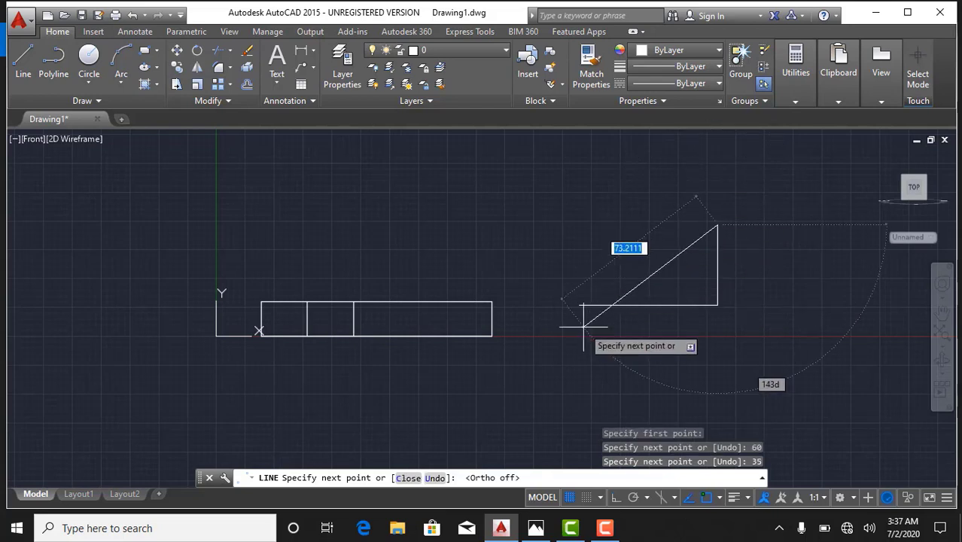
{"action": "left_click", "coordinate": [579, 305]}
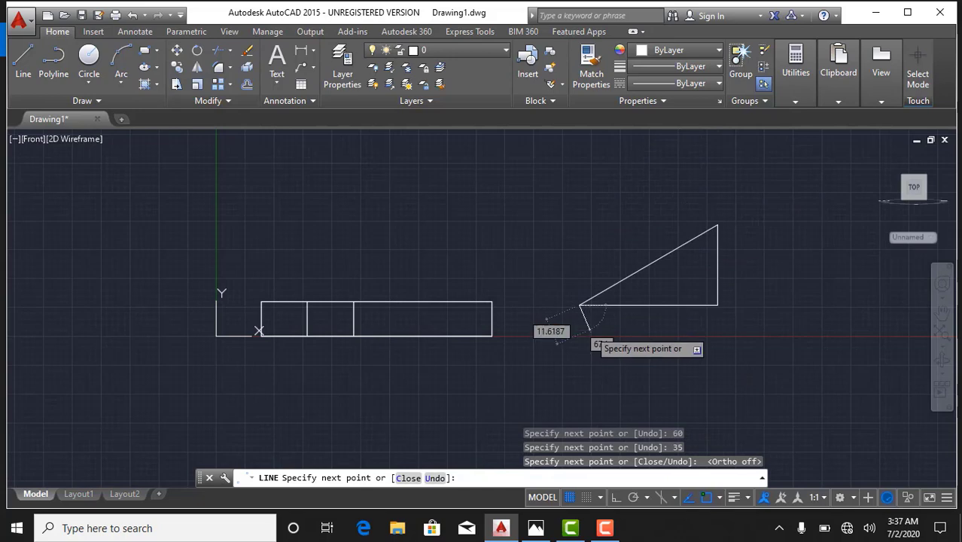
{"action": "key", "text": "Escape"}
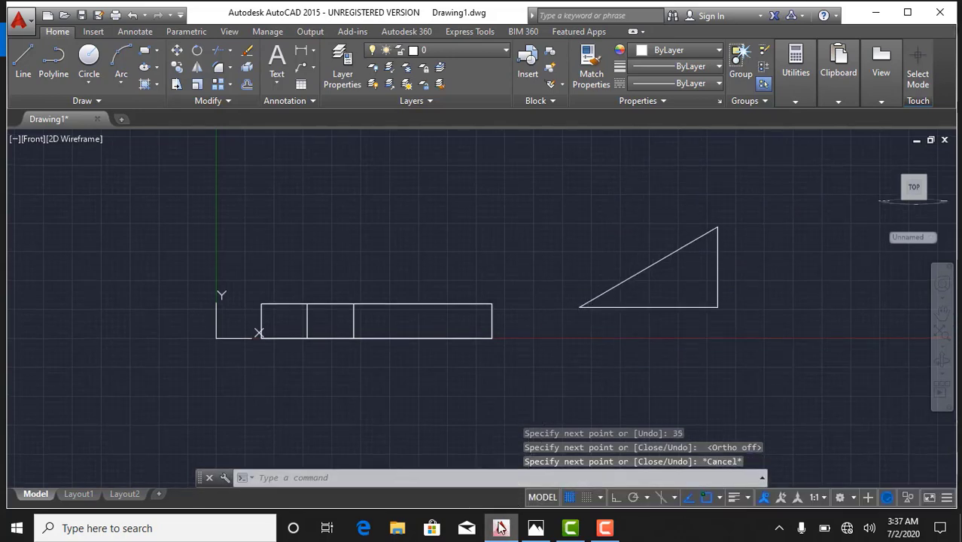
{"action": "left_click", "coordinate": [536, 528]}
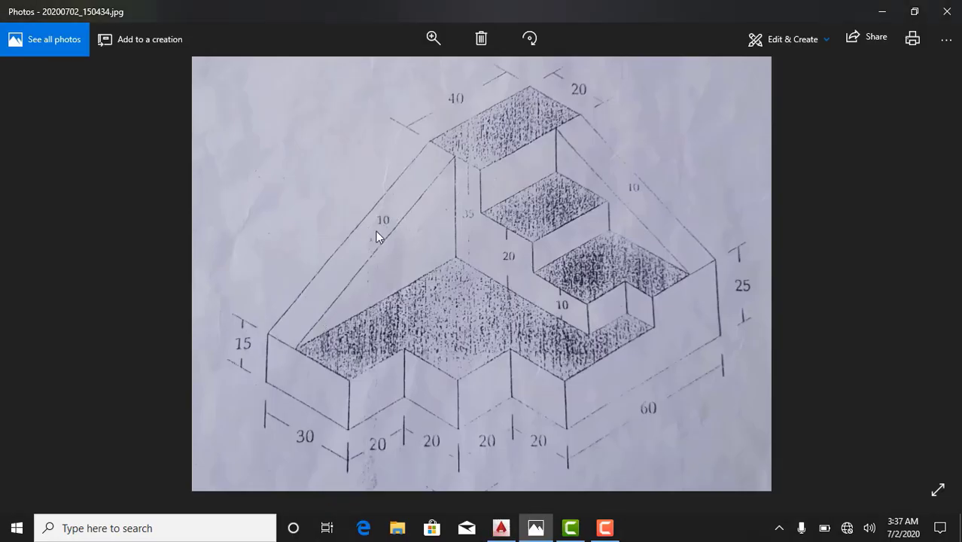
{"action": "left_click", "coordinate": [501, 527]}
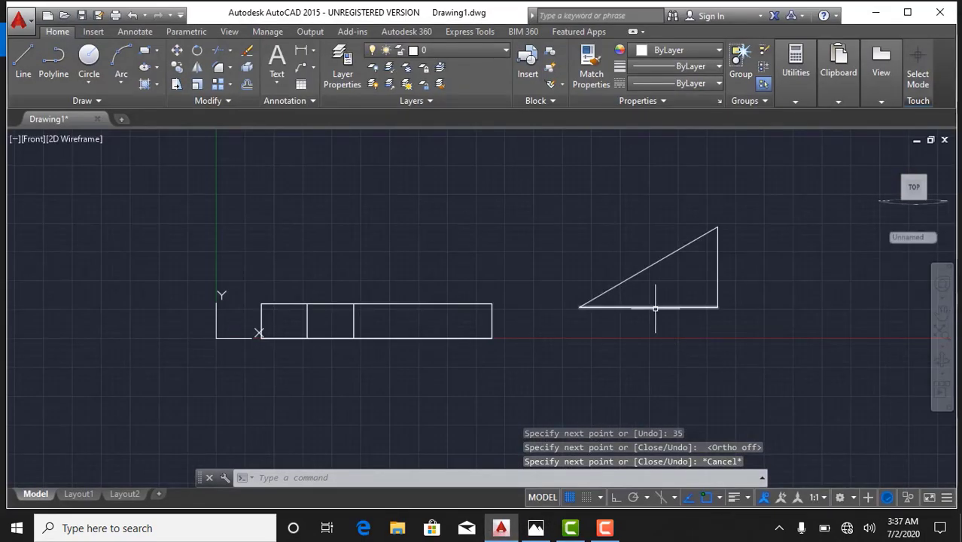
Create a boundary polyline from inside the triangle.
{"action": "type", "text": "bo"}
{"action": "key", "text": "Return"}
{"action": "left_click", "coordinate": [399, 190]}
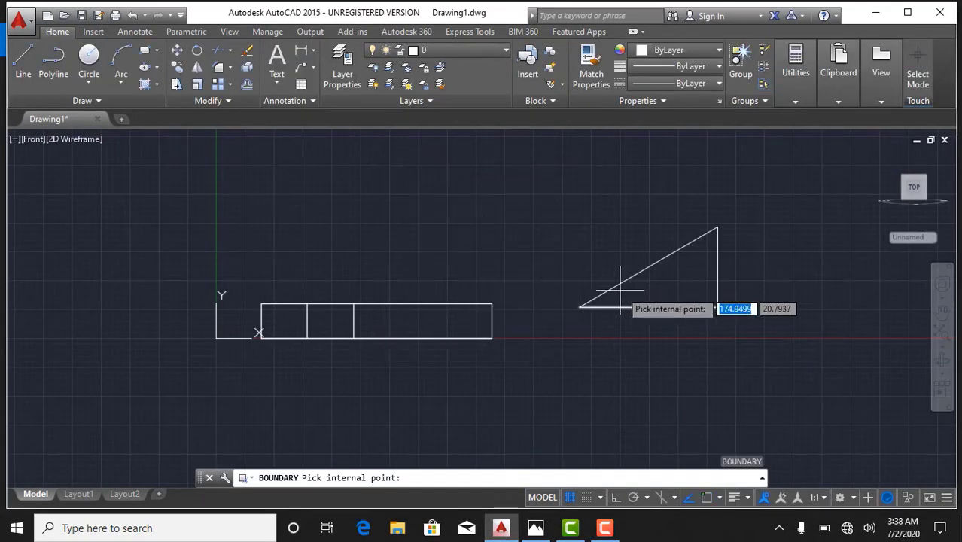
{"action": "left_click", "coordinate": [652, 288]}
{"action": "key", "text": "Return"}
{"action": "type", "text": "e"}
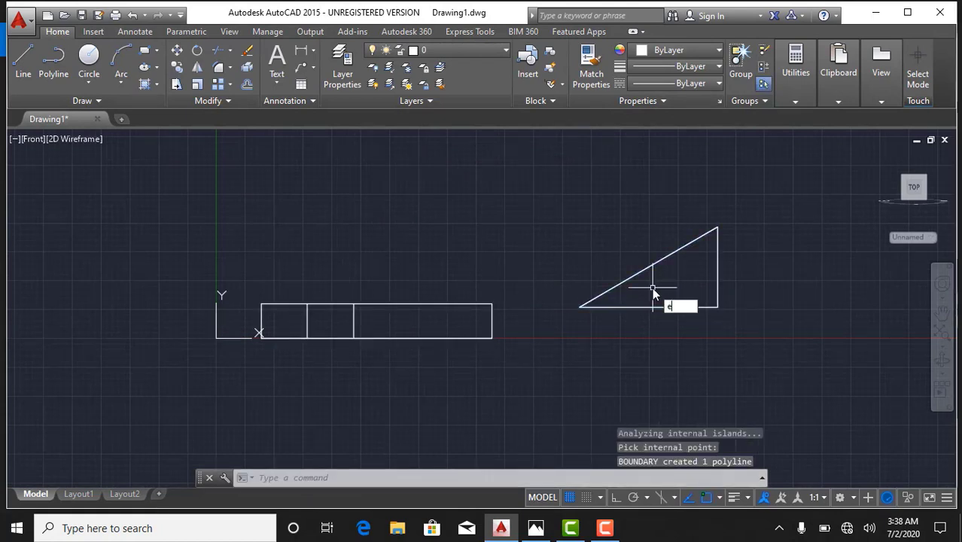
Extrude the triangle boundary 10 units into a rib solid.
{"action": "type", "text": "xt"}
{"action": "key", "text": "Return"}
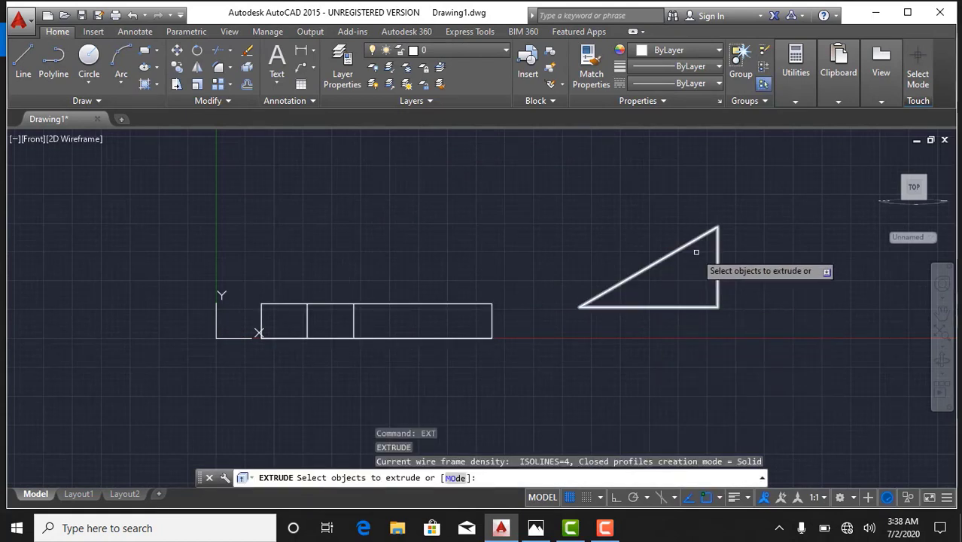
{"action": "left_click", "coordinate": [674, 253]}
{"action": "key", "text": "Return"}
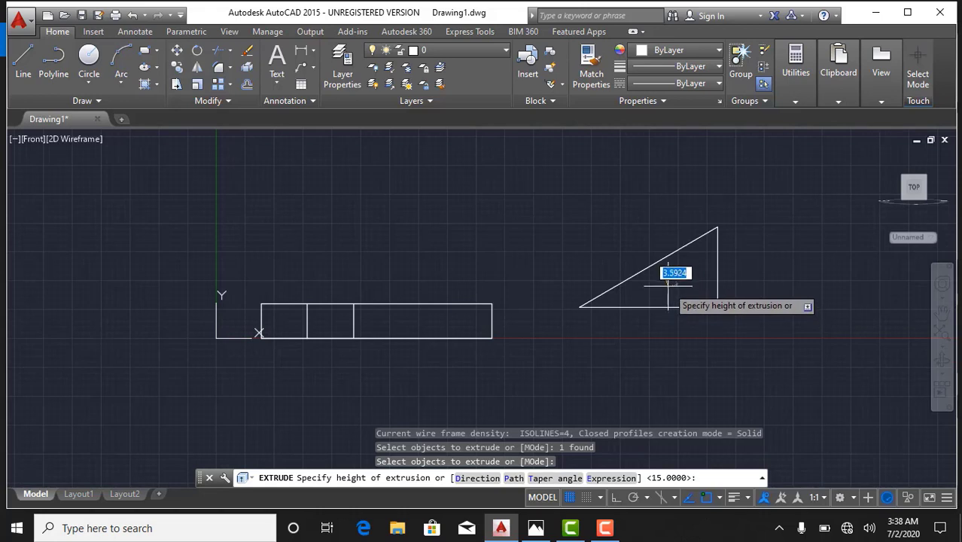
{"action": "type", "text": "1"}
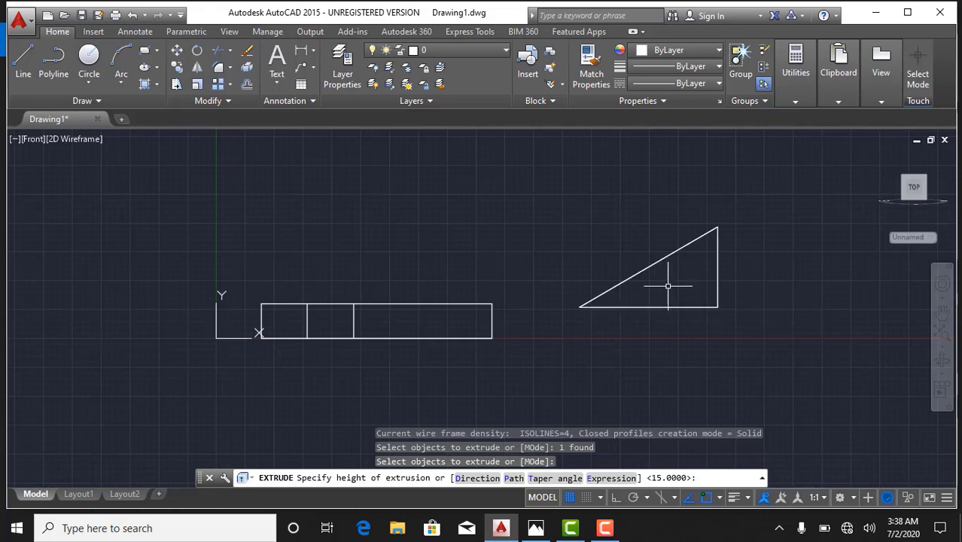
{"action": "key", "text": "Return"}
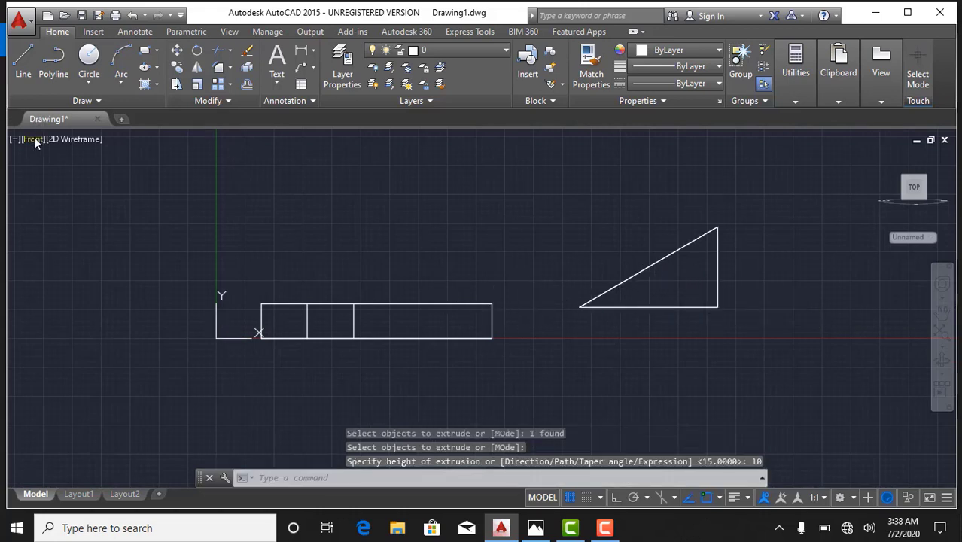
{"action": "left_click", "coordinate": [34, 139]}
Return to the southwest isometric view and select the triangular rib solid.
{"action": "left_click", "coordinate": [96, 267]}
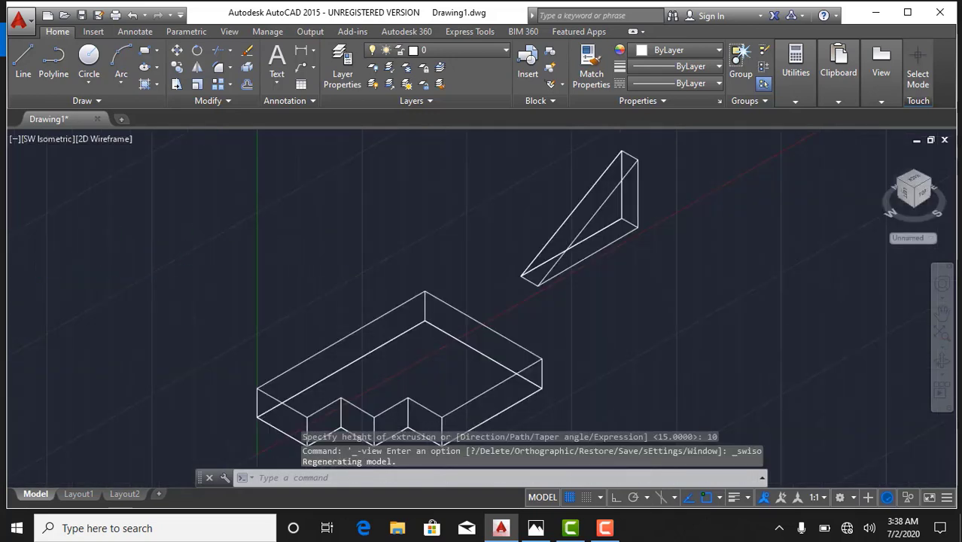
{"action": "scroll", "coordinate": [327, 246], "scroll_direction": "down", "scroll_amount": 3}
{"action": "middle_click_drag", "start_coordinate": [322, 253], "coordinate": [324, 300]}
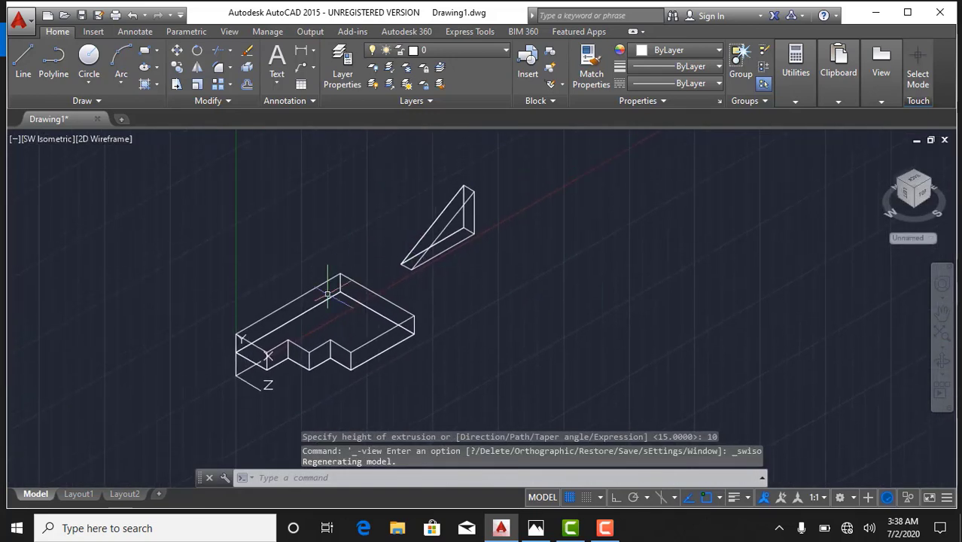
{"action": "left_click", "coordinate": [489, 181]}
{"action": "left_click", "coordinate": [392, 279]}
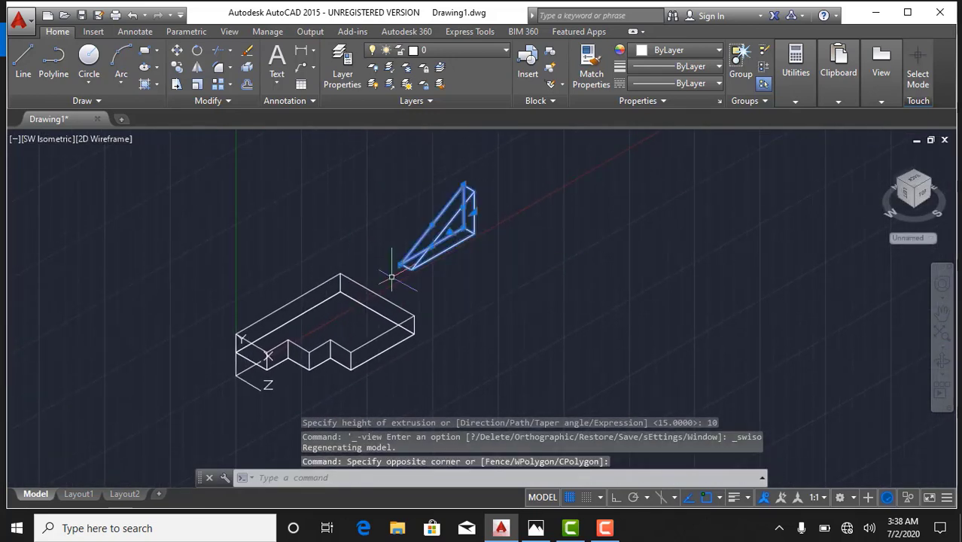
Move the rib from its corner onto the base block's left corner.
{"action": "type", "text": "m"}
{"action": "key", "text": "Return"}
{"action": "scroll", "coordinate": [400, 262], "scroll_direction": "up", "scroll_amount": 5}
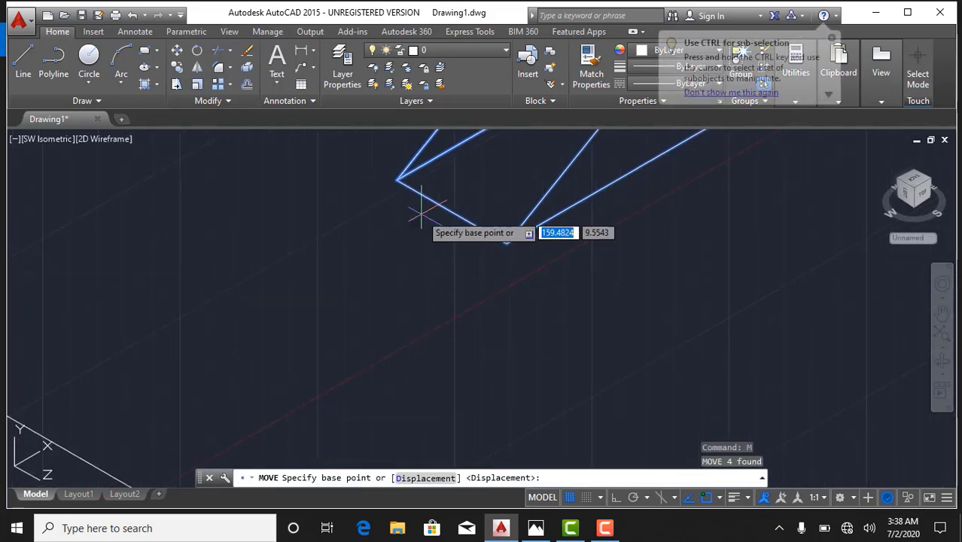
{"action": "left_click", "coordinate": [396, 181]}
{"action": "scroll", "coordinate": [237, 312], "scroll_direction": "down", "scroll_amount": 3}
{"action": "scroll", "coordinate": [167, 332], "scroll_direction": "down", "scroll_amount": 2}
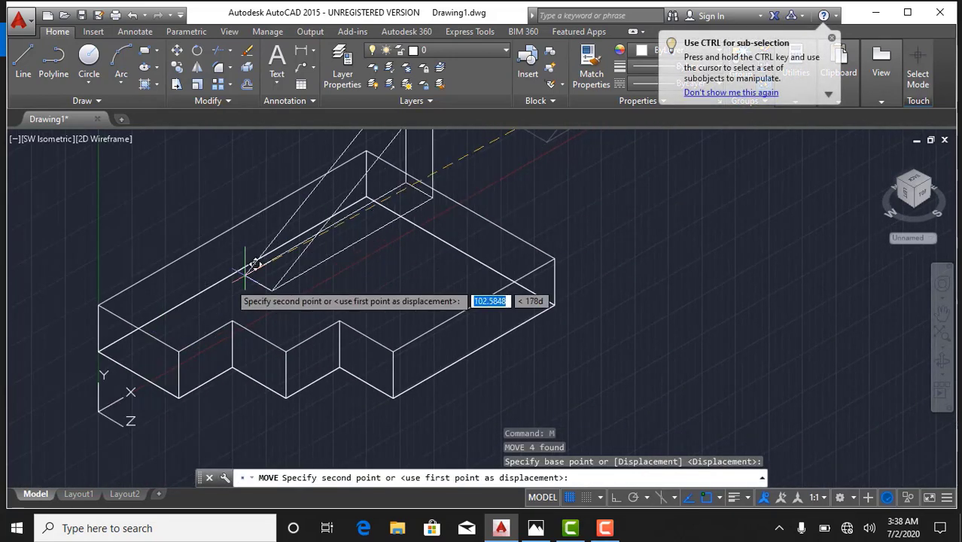
{"action": "scroll", "coordinate": [226, 290], "scroll_direction": "up", "scroll_amount": 3}
{"action": "scroll", "coordinate": [249, 263], "scroll_direction": "up", "scroll_amount": 2}
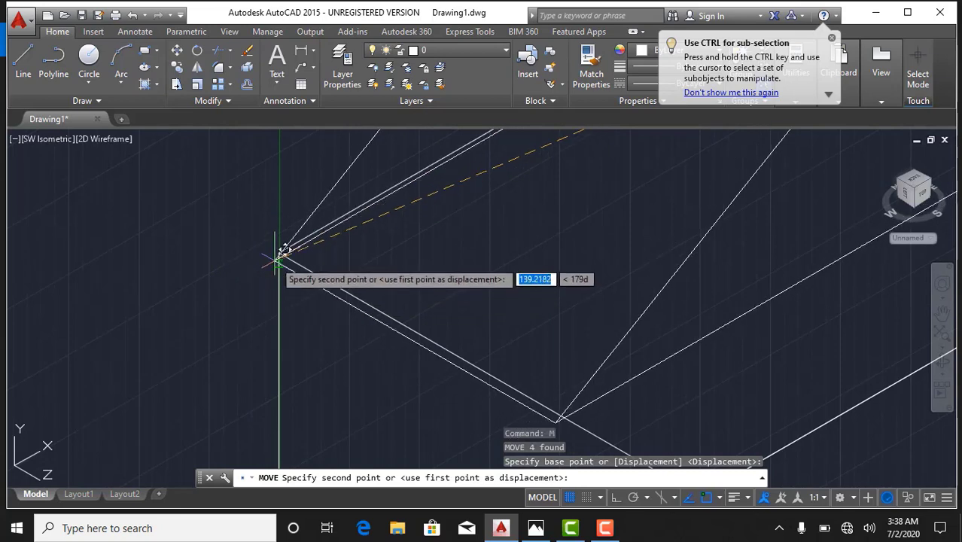
{"action": "left_click", "coordinate": [280, 255]}
Zoom out to show the whole model and bring up the reference sketch.
{"action": "middle_click_drag", "start_coordinate": [367, 264], "coordinate": [384, 285]}
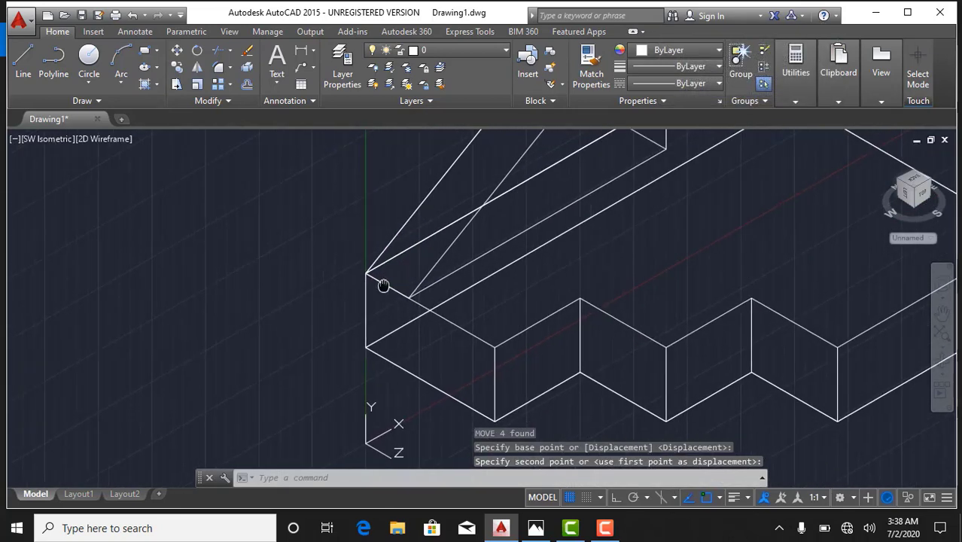
{"action": "scroll", "coordinate": [372, 279], "scroll_direction": "down", "scroll_amount": 3}
{"action": "scroll", "coordinate": [369, 284], "scroll_direction": "down", "scroll_amount": 1}
{"action": "scroll", "coordinate": [279, 327], "scroll_direction": "down", "scroll_amount": 1}
{"action": "scroll", "coordinate": [280, 327], "scroll_direction": "down", "scroll_amount": 1}
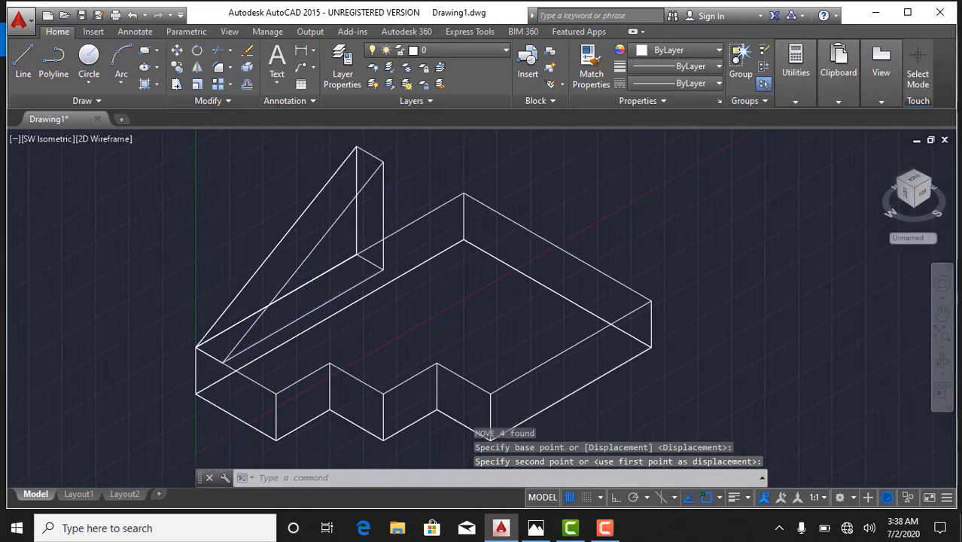
{"action": "scroll", "coordinate": [278, 226], "scroll_direction": "down", "scroll_amount": 2}
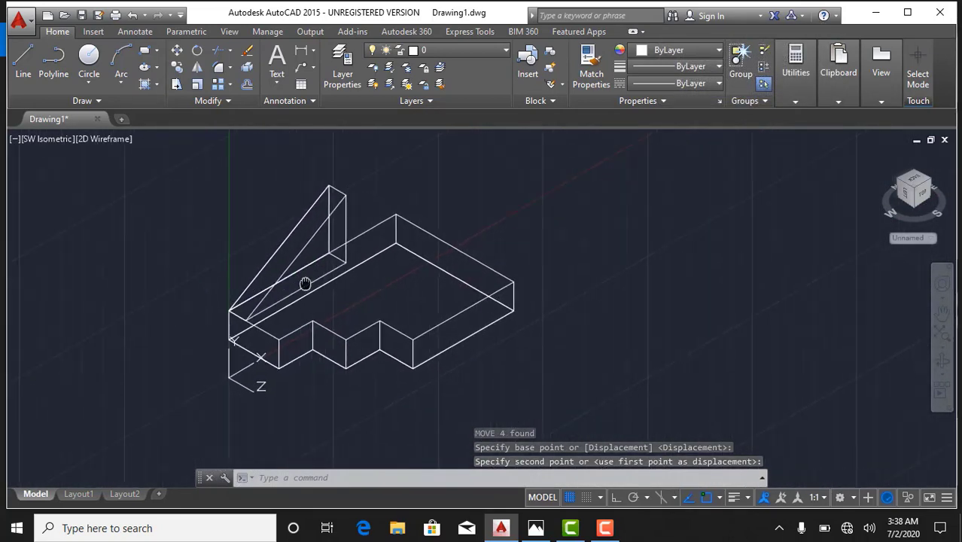
{"action": "left_click", "coordinate": [501, 530]}
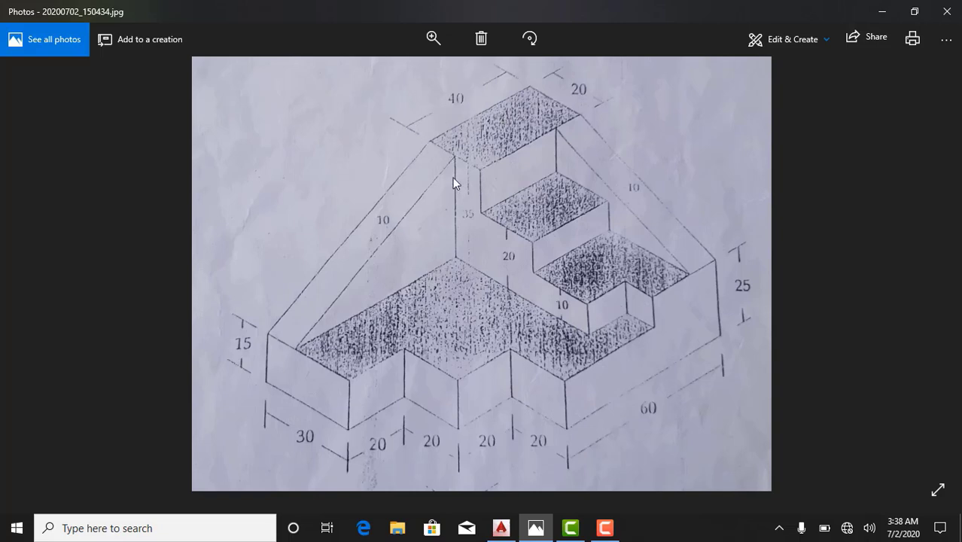
Return to the AutoCAD drawing showing the base block with its left-end rib.
{"action": "left_click", "coordinate": [500, 527]}
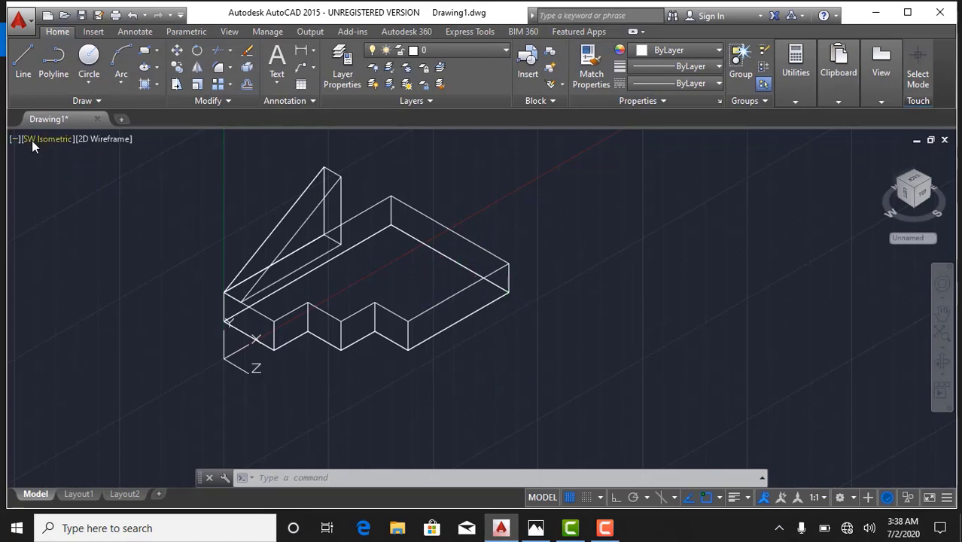
Switch to the Left preset view and pan to leave empty drawing space.
{"action": "left_click", "coordinate": [31, 140]}
{"action": "left_click", "coordinate": [87, 206]}
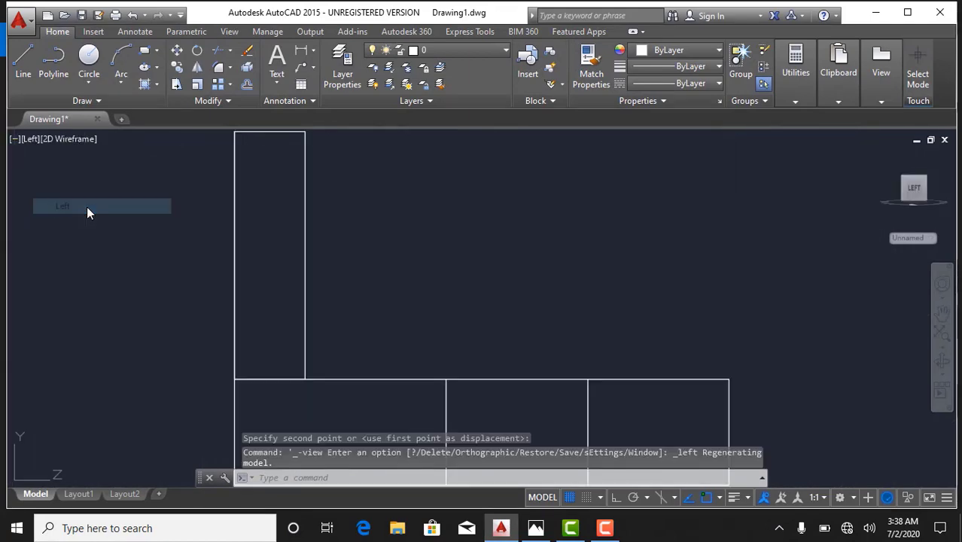
{"action": "scroll", "coordinate": [408, 272], "scroll_direction": "down", "scroll_amount": 3}
{"action": "middle_click_drag", "start_coordinate": [468, 280], "coordinate": [262, 314]}
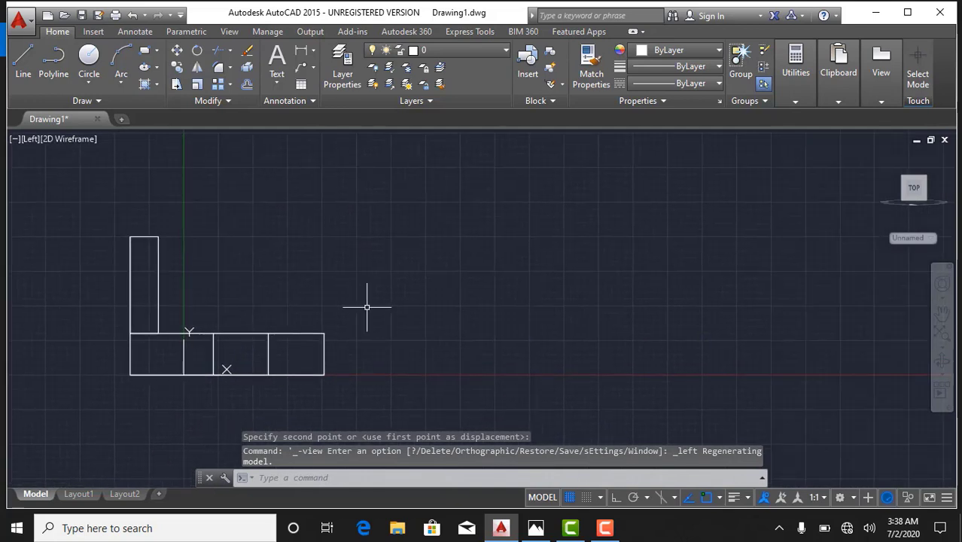
With Ortho on, draw an L of a 35-unit vertical edge and a 70-unit horizontal edge.
{"action": "type", "text": "l"}
{"action": "key", "text": "Return"}
{"action": "left_click", "coordinate": [516, 220]}
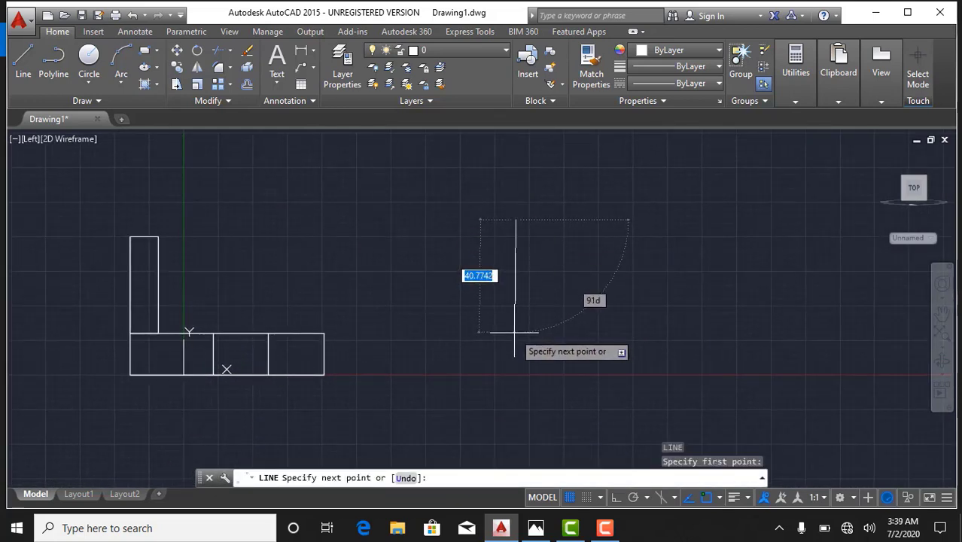
{"action": "key", "text": "F8"}
{"action": "type", "text": "35"}
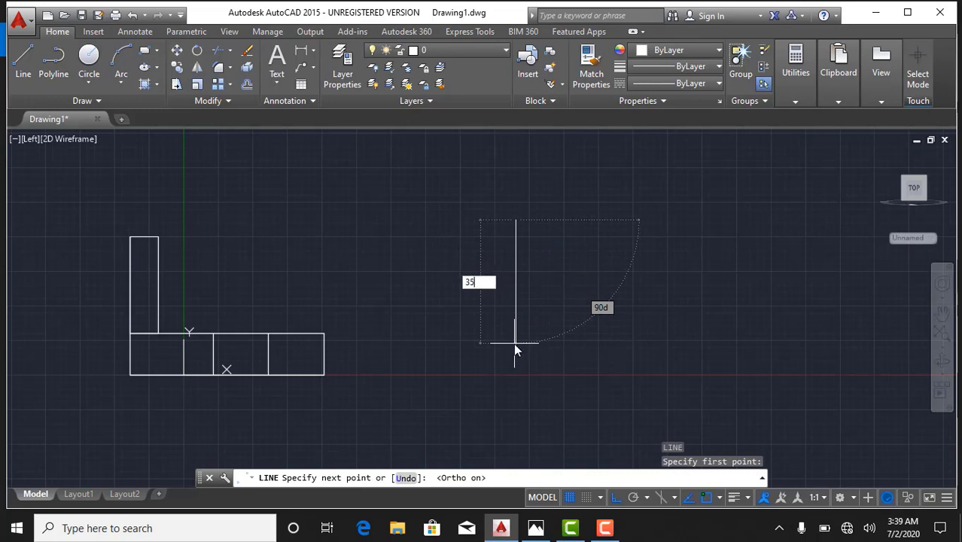
{"action": "key", "text": "Return"}
{"action": "middle_click_drag", "start_coordinate": [611, 323], "coordinate": [489, 329]}
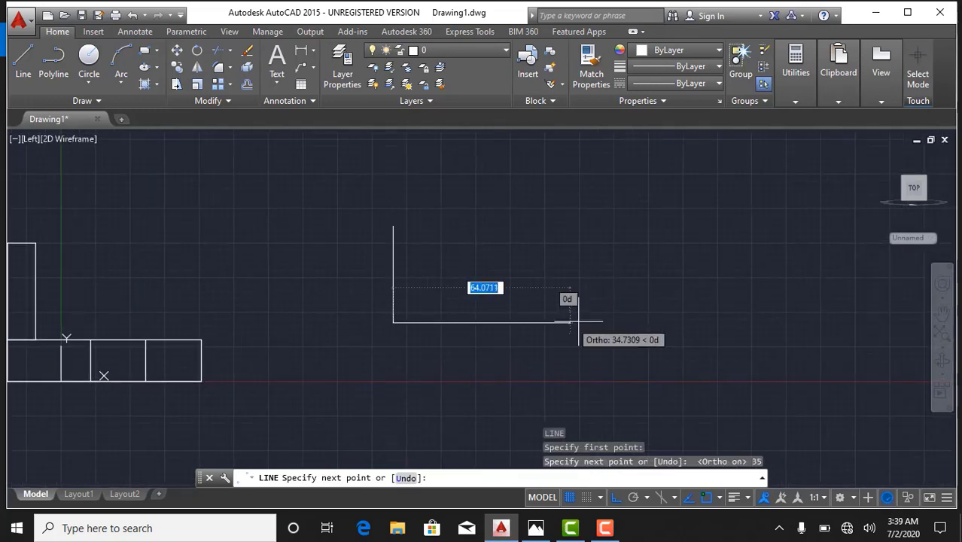
{"action": "type", "text": "70"}
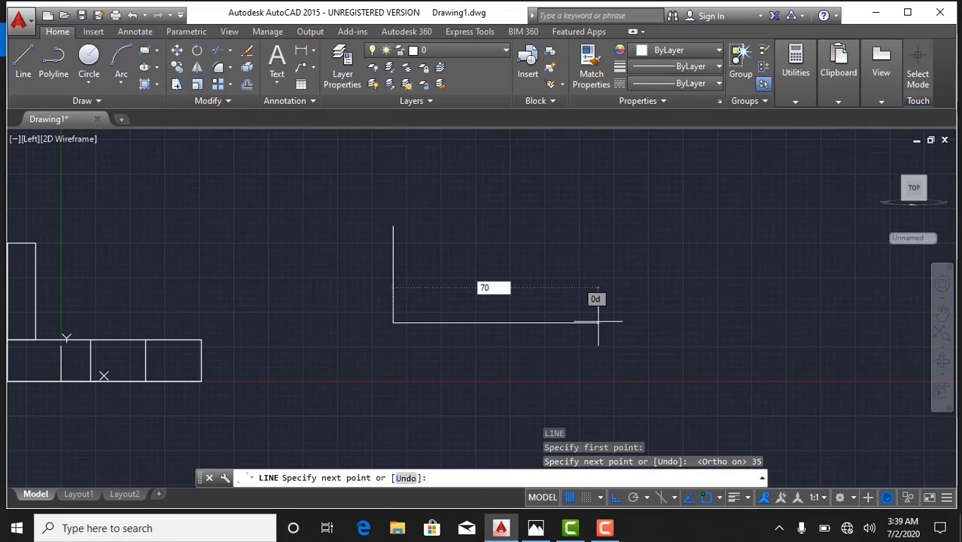
{"action": "key", "text": "Return"}
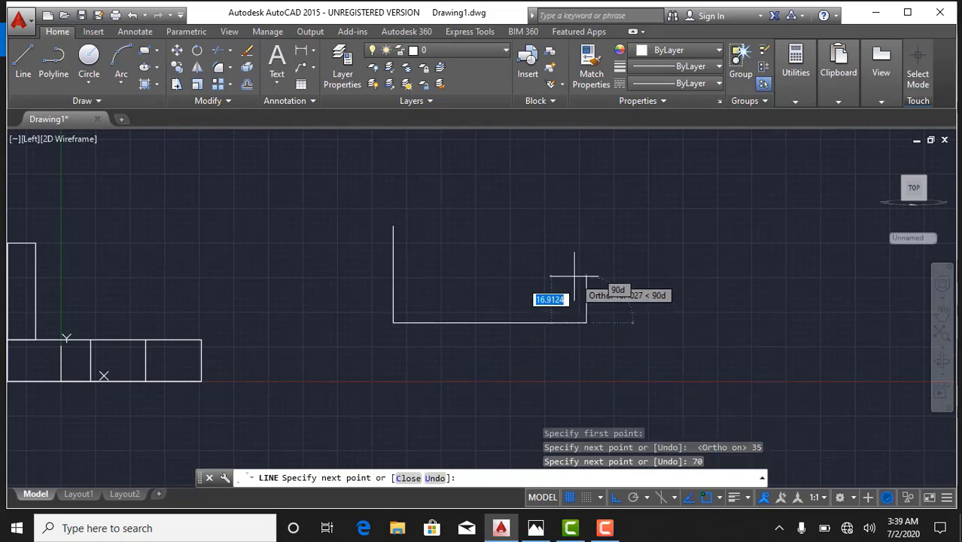
{"action": "key", "text": "Escape"}
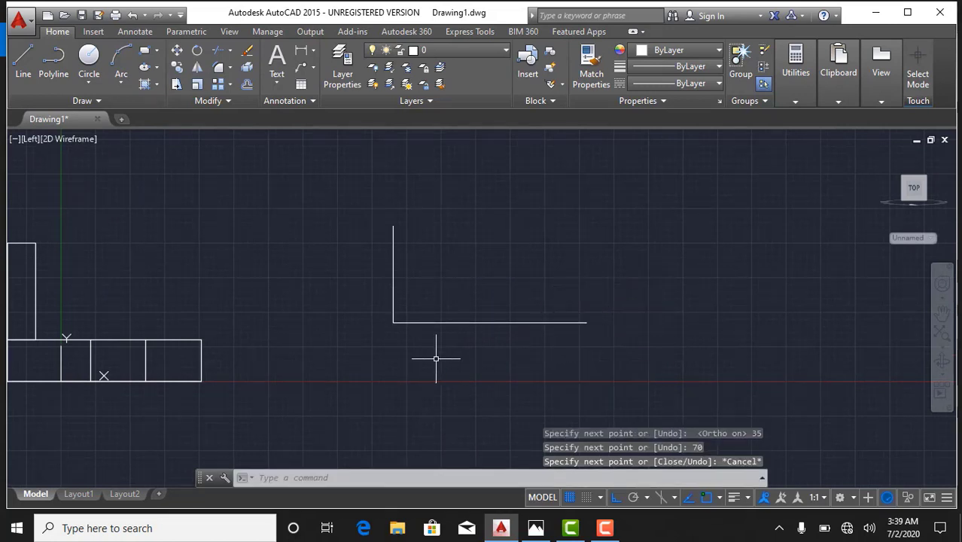
{"action": "key", "text": "Return"}
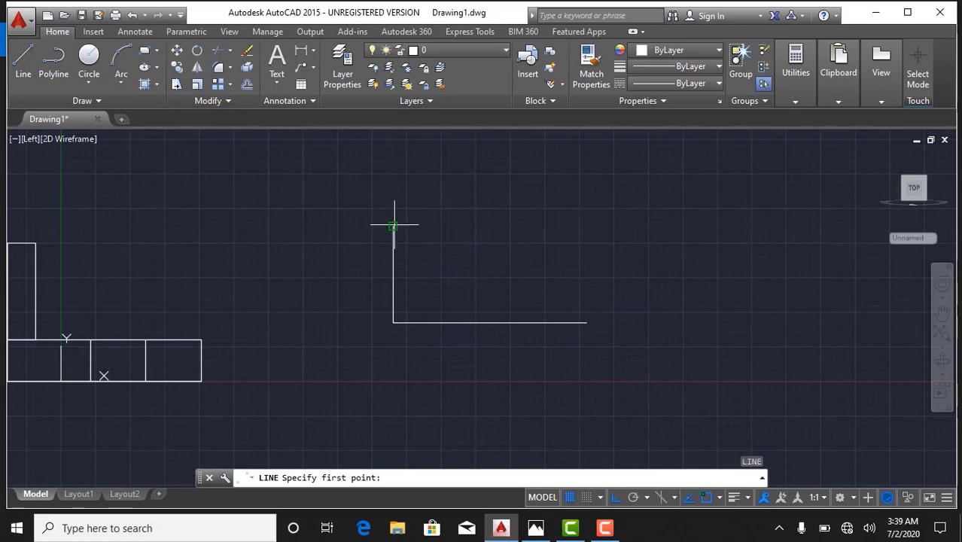
Draw a 20-unit top edge from the top of the vertical edge.
{"action": "left_click", "coordinate": [393, 225]}
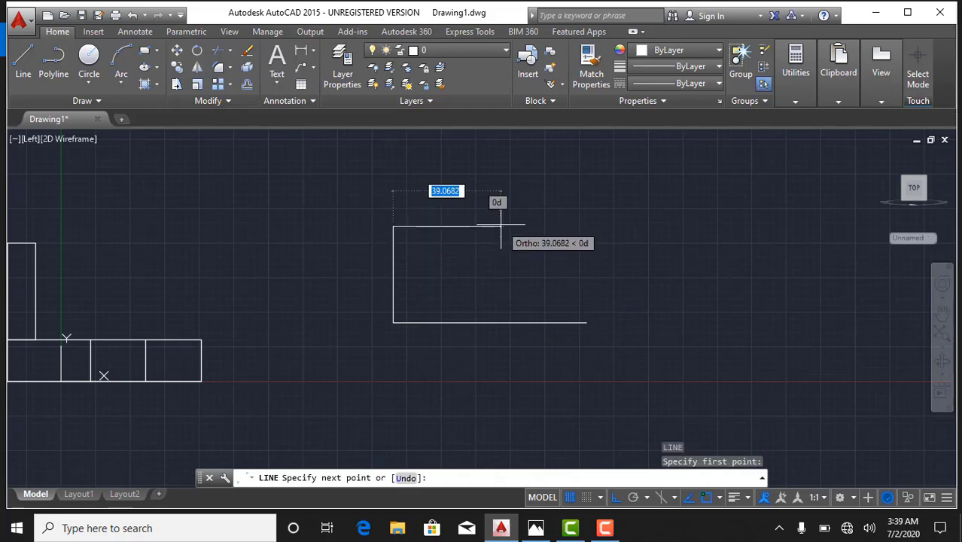
{"action": "left_click", "coordinate": [510, 530]}
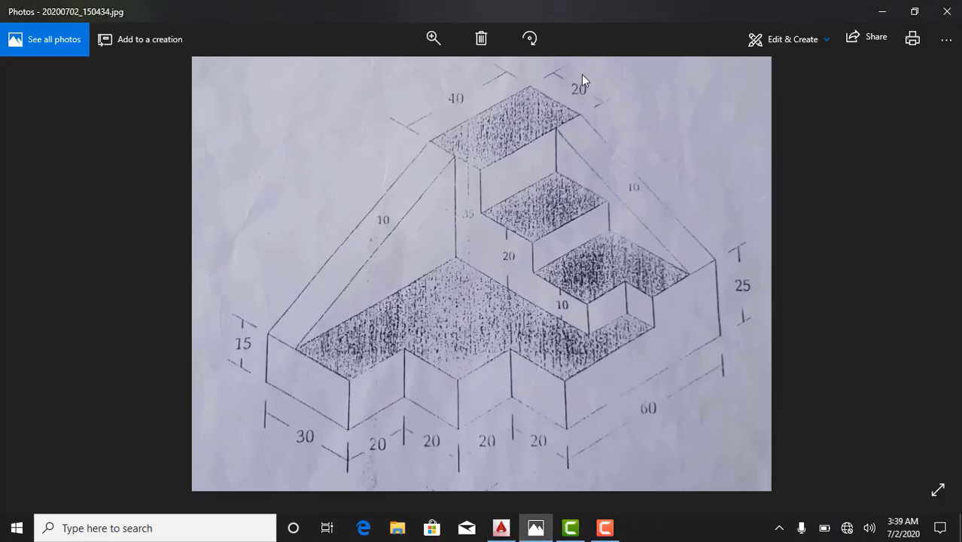
{"action": "left_click", "coordinate": [501, 528]}
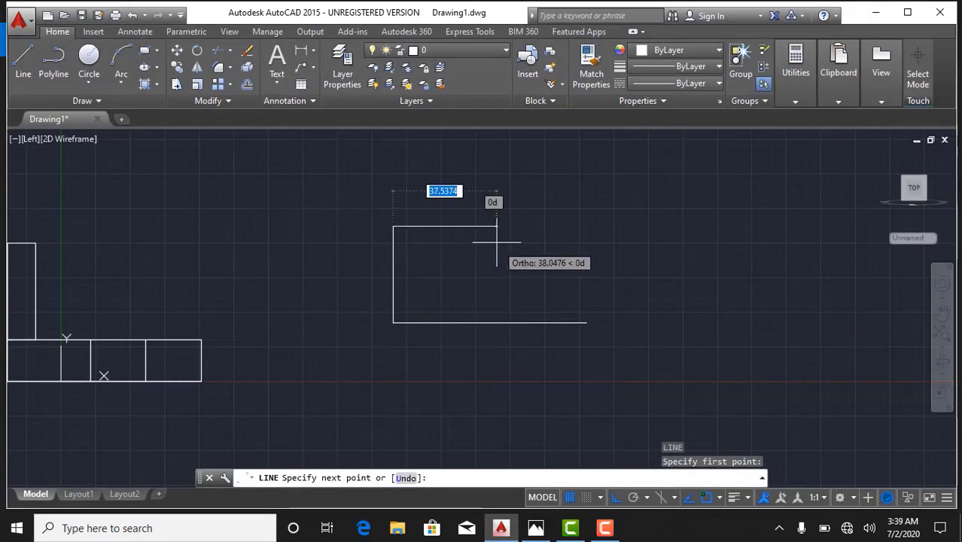
{"action": "type", "text": "20"}
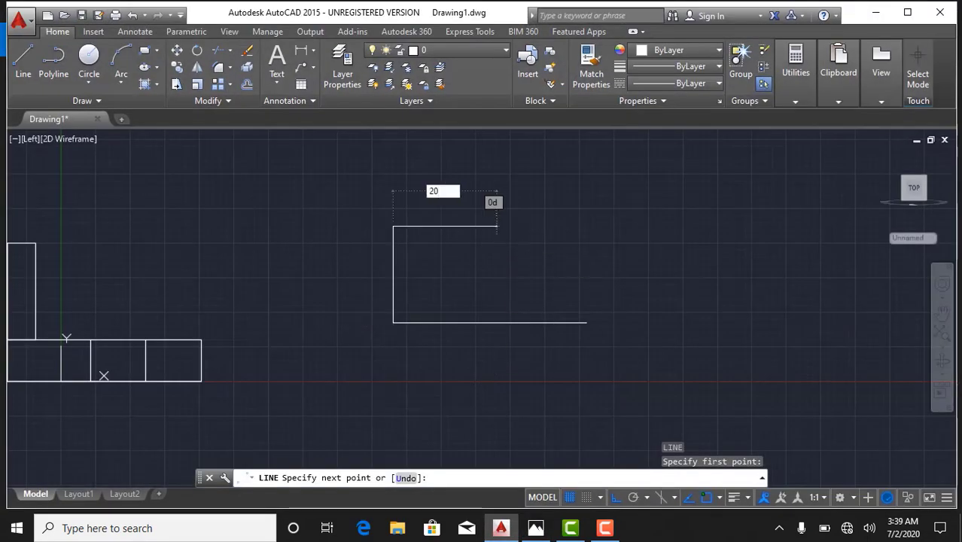
{"action": "key", "text": "Return"}
{"action": "key", "text": "Escape"}
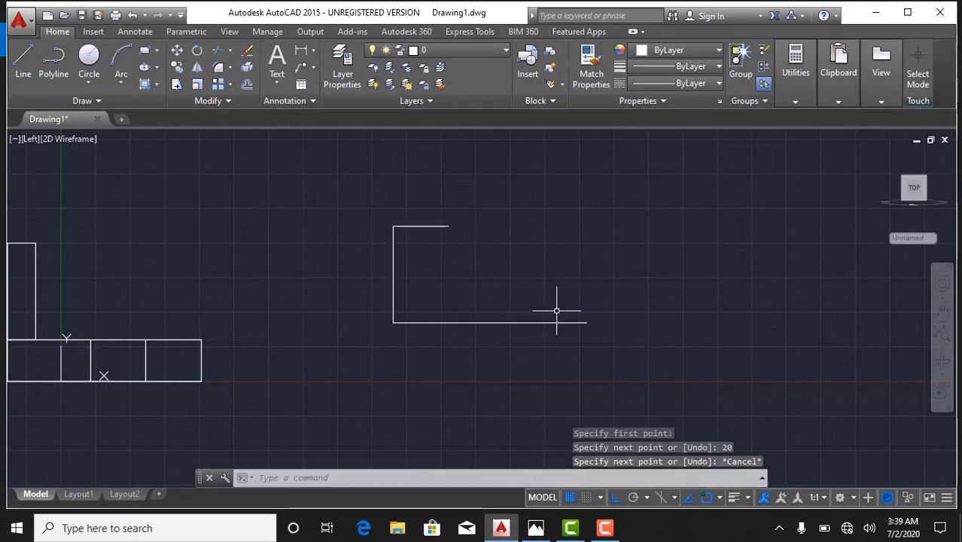
Add a 10-unit right edge and a sloped line to the top edge's end, then compare with the sketch.
{"action": "key", "text": "Return"}
{"action": "left_click", "coordinate": [586, 323]}
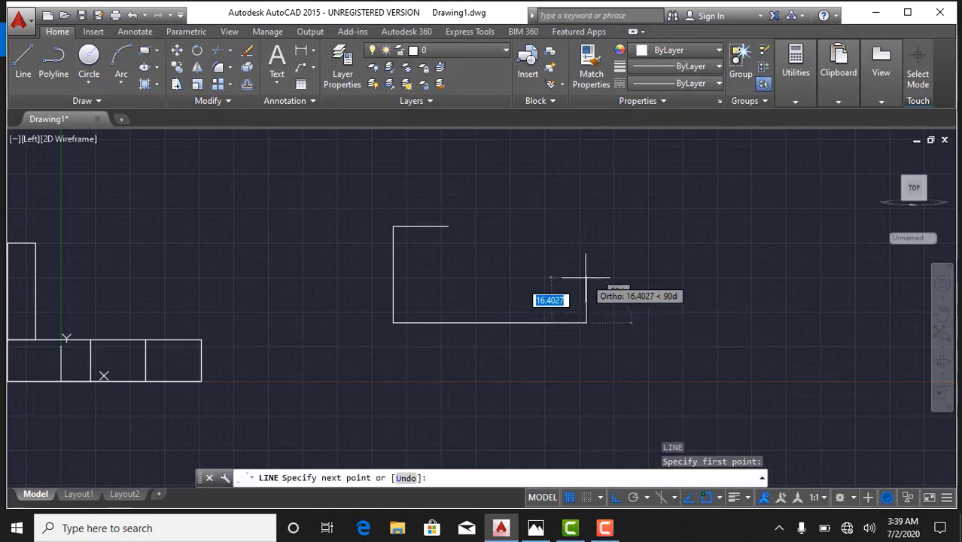
{"action": "left_click", "coordinate": [535, 528]}
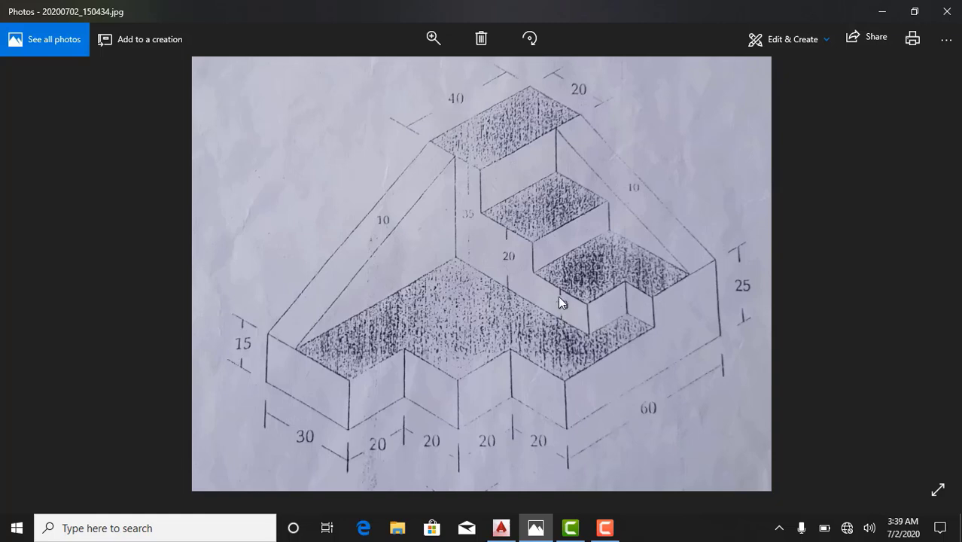
{"action": "left_click", "coordinate": [500, 528]}
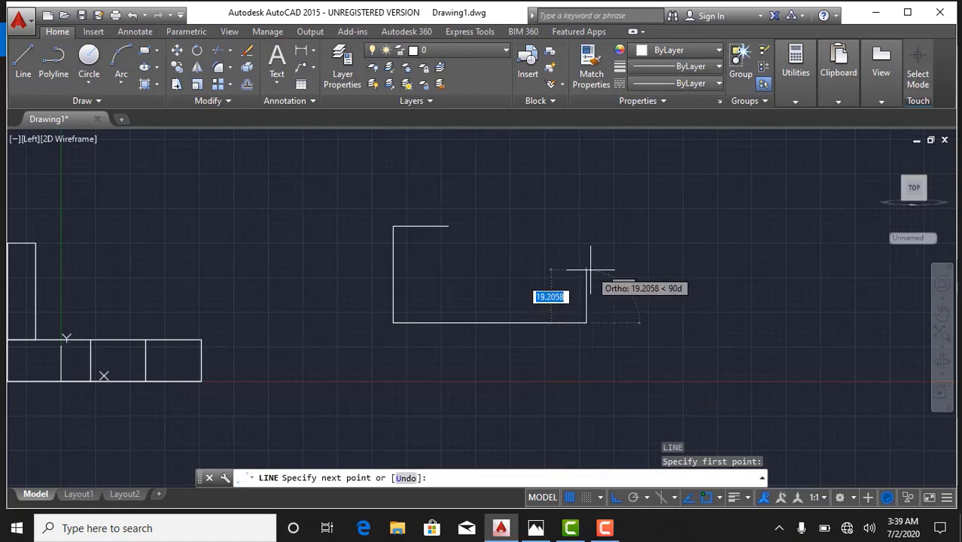
{"action": "type", "text": "10"}
{"action": "key", "text": "Return"}
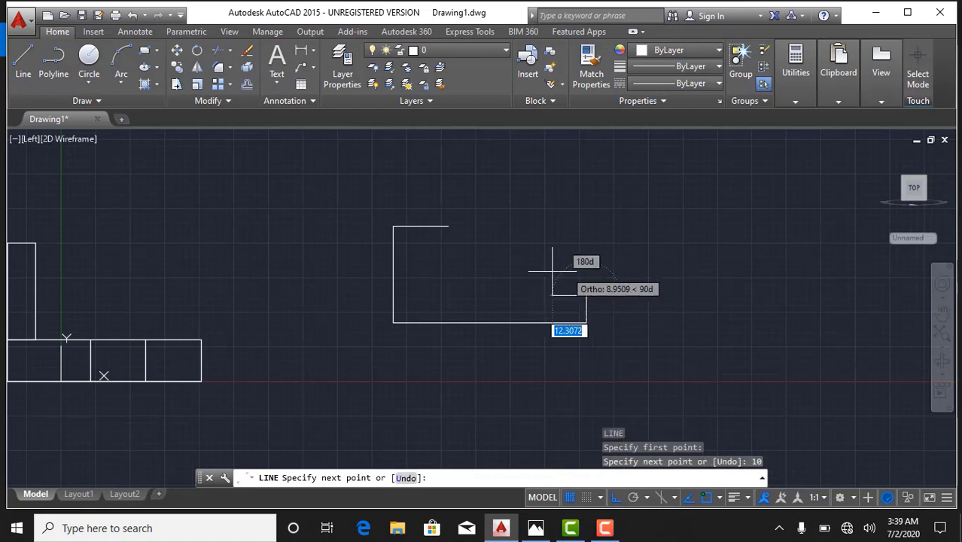
{"action": "left_click", "coordinate": [449, 226]}
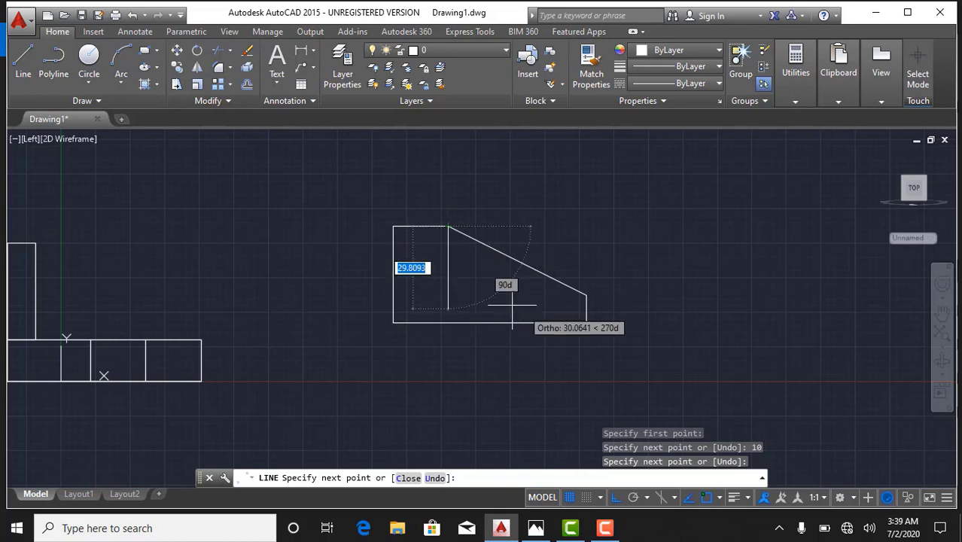
{"action": "key", "text": "Escape"}
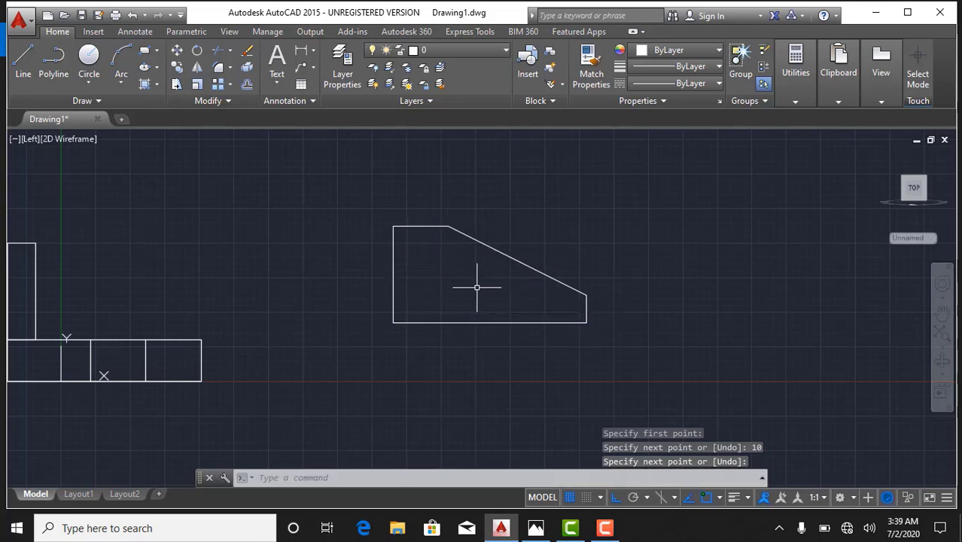
{"action": "left_click", "coordinate": [503, 531]}
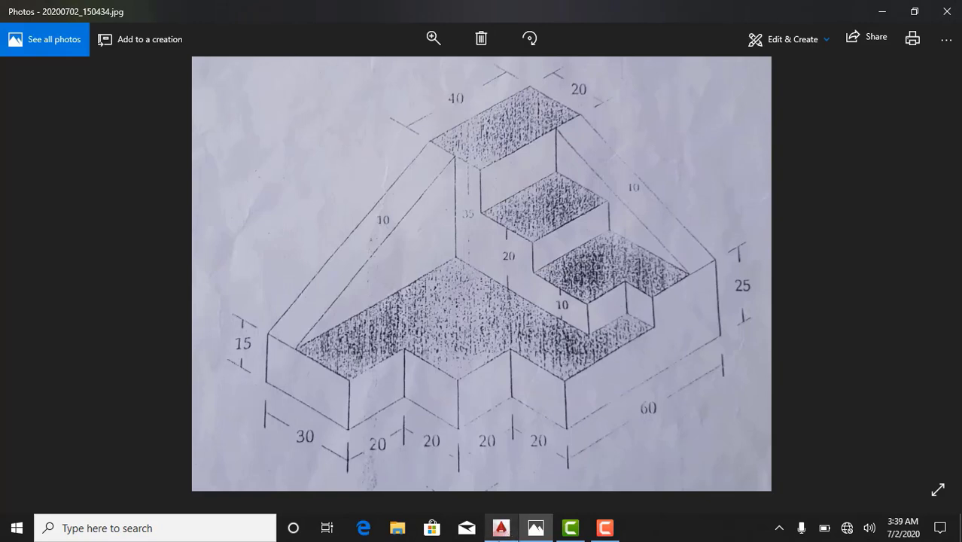
{"action": "left_click", "coordinate": [501, 528]}
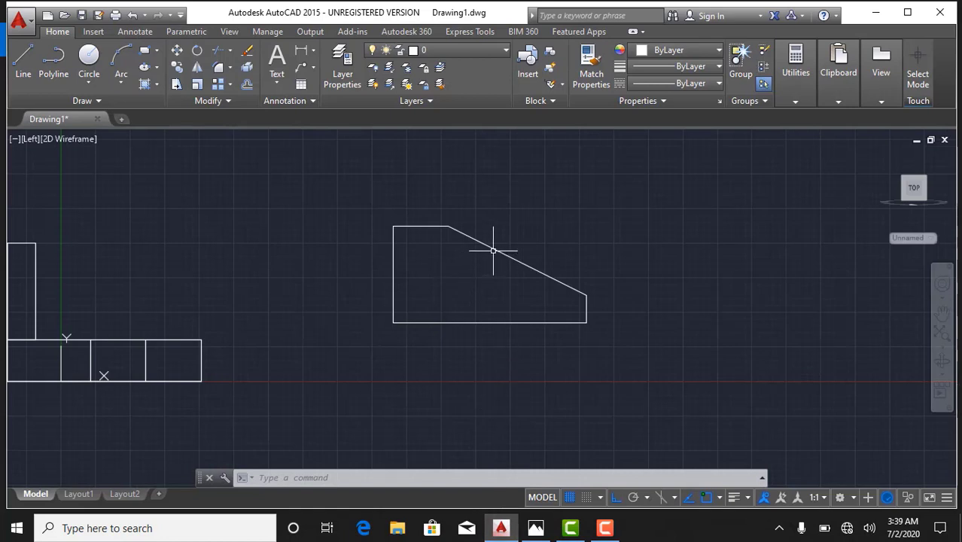
Erase the sloped line and draw a 30-unit horizontal segment from the short edge's top.
{"action": "left_click", "coordinate": [493, 251]}
{"action": "key", "text": "Delete"}
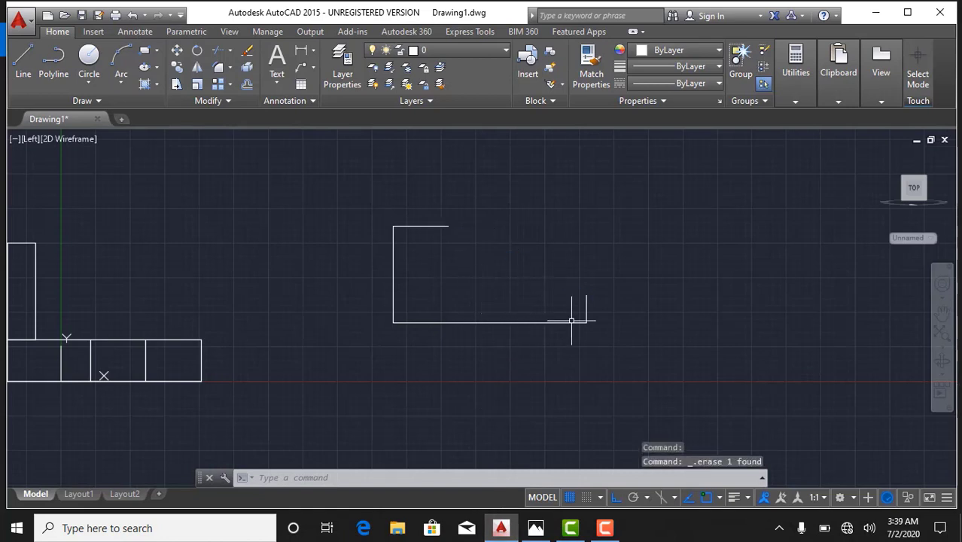
{"action": "key", "text": "l"}
{"action": "key", "text": "Return"}
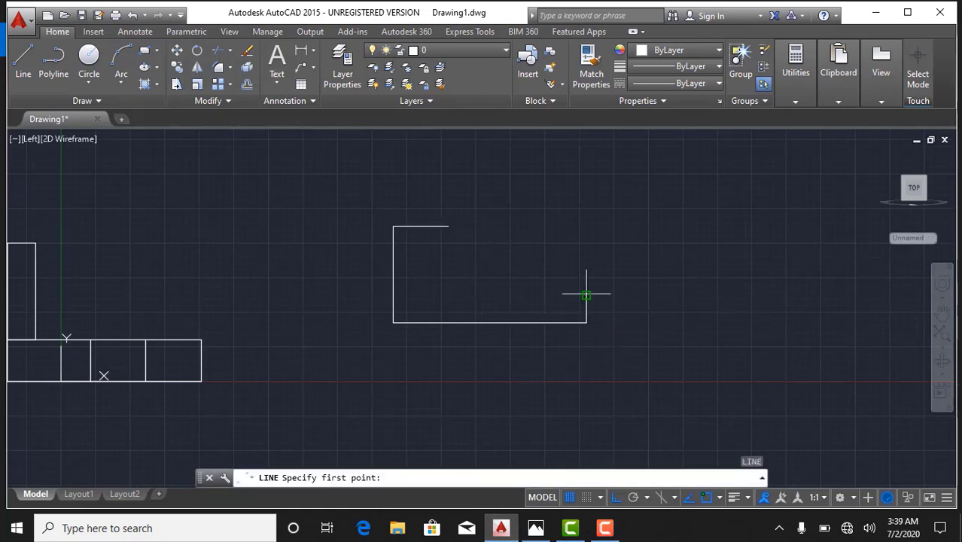
{"action": "left_click", "coordinate": [586, 295]}
{"action": "left_click", "coordinate": [536, 527]}
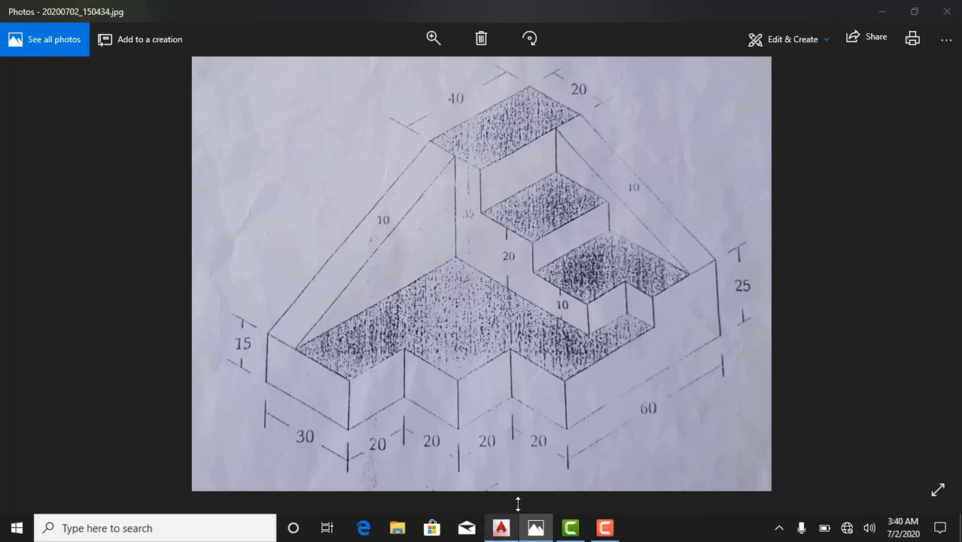
{"action": "left_click", "coordinate": [500, 528]}
{"action": "type", "text": "3"}
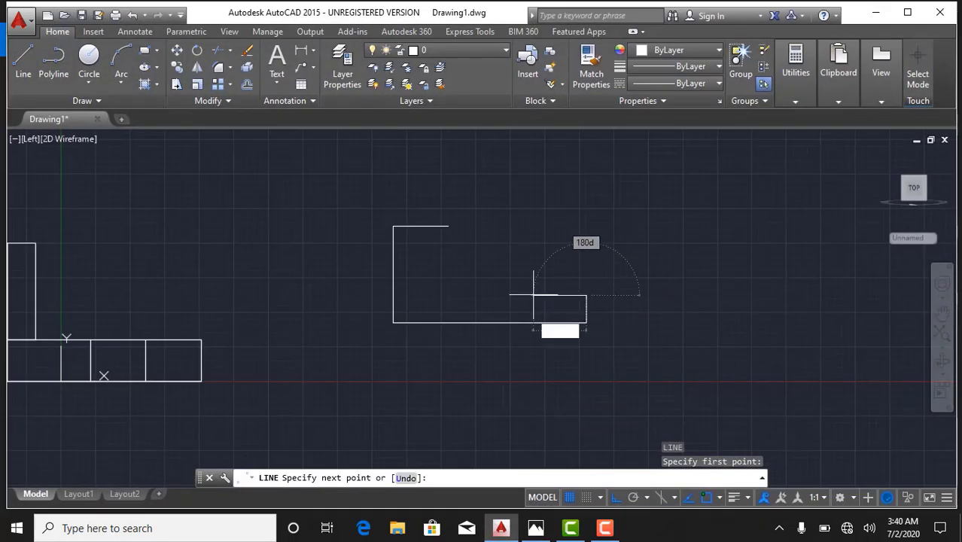
{"action": "type", "text": "0"}
{"action": "key", "text": "Return"}
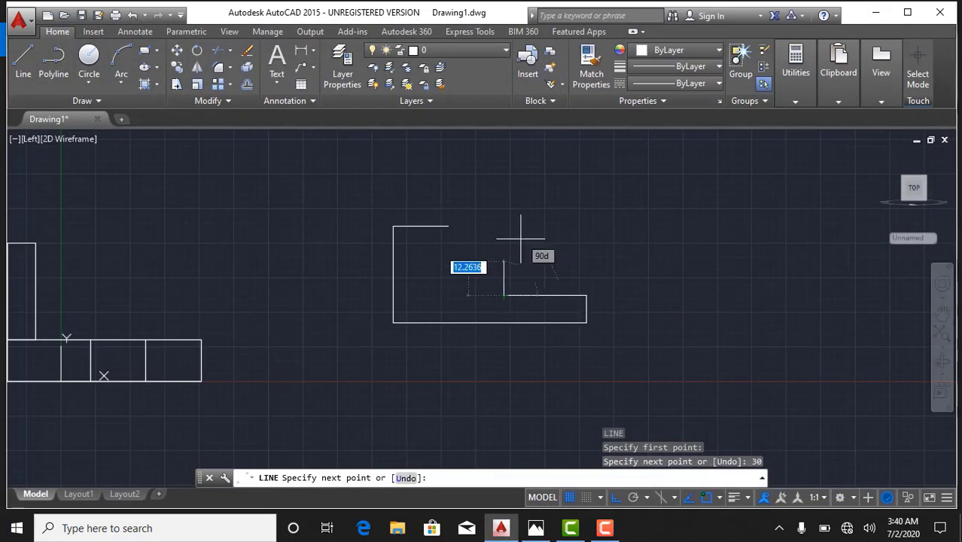
Continue the step with a 10-unit rise, a 20-unit run, and a line up to the top corner.
{"action": "type", "text": "10"}
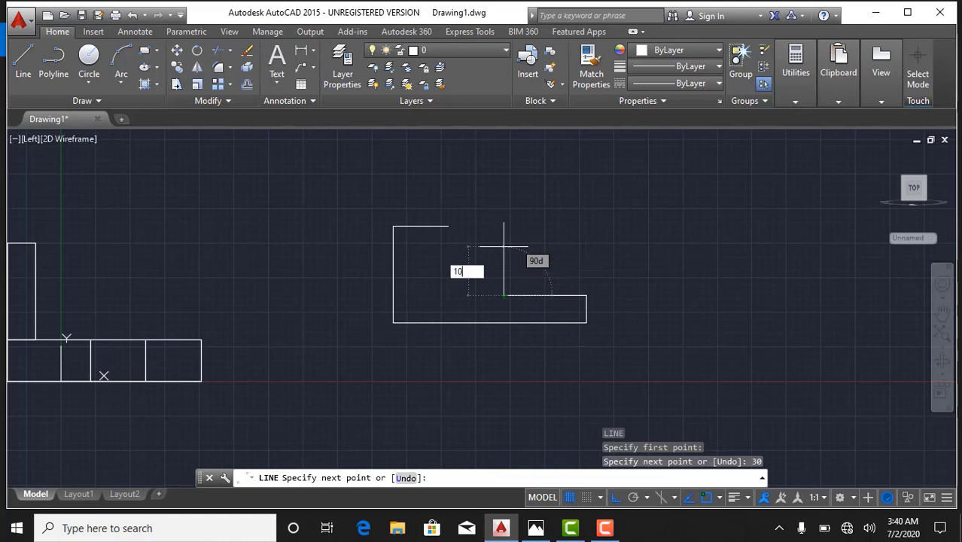
{"action": "key", "text": "Return"}
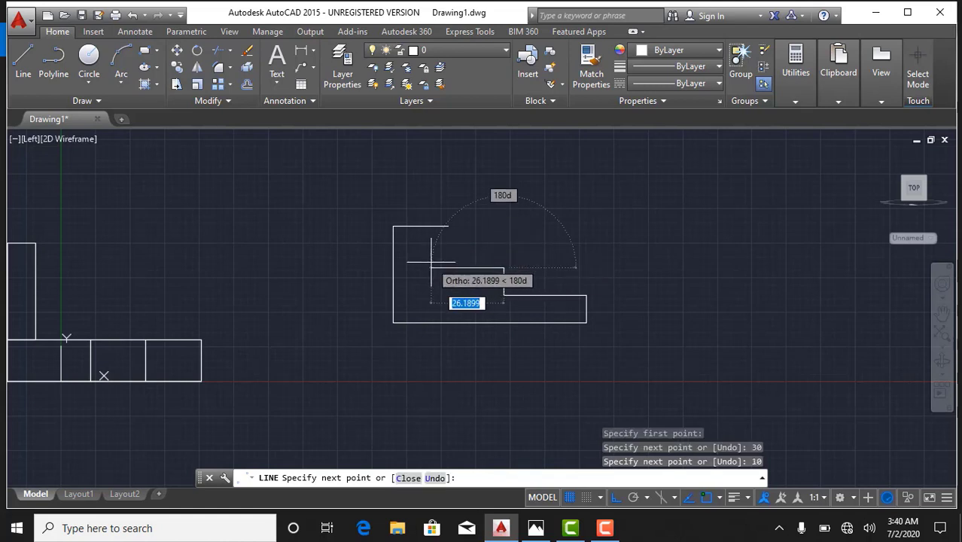
{"action": "left_click", "coordinate": [536, 527]}
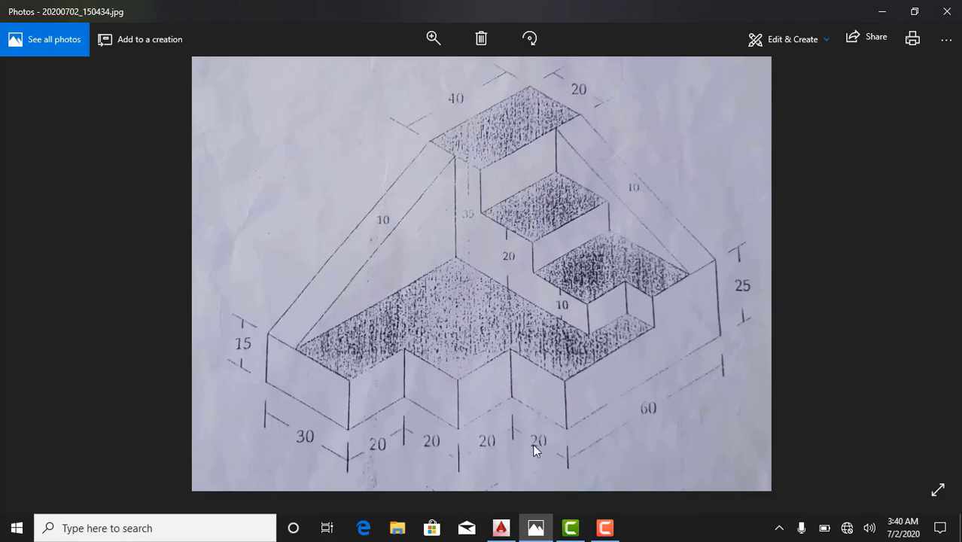
{"action": "left_click", "coordinate": [500, 528]}
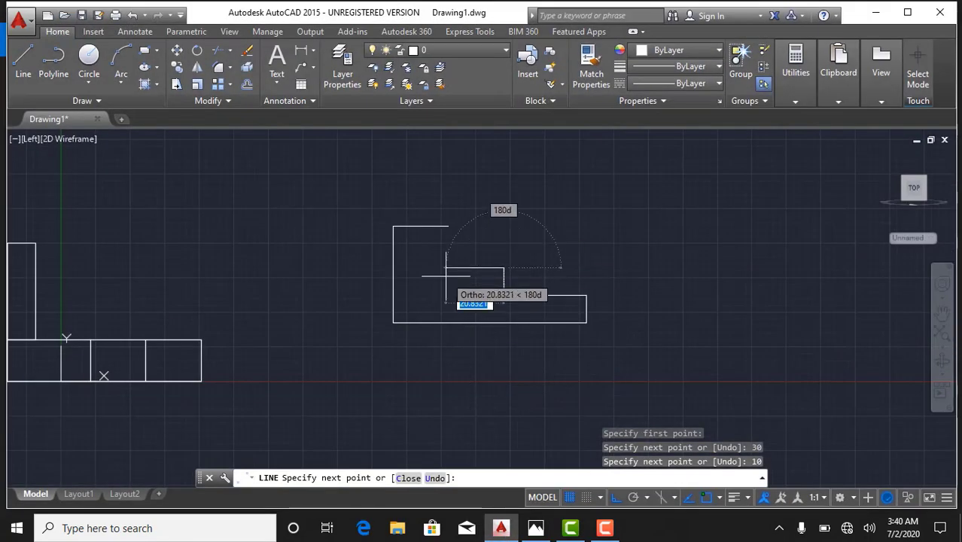
{"action": "type", "text": "20"}
{"action": "key", "text": "Return"}
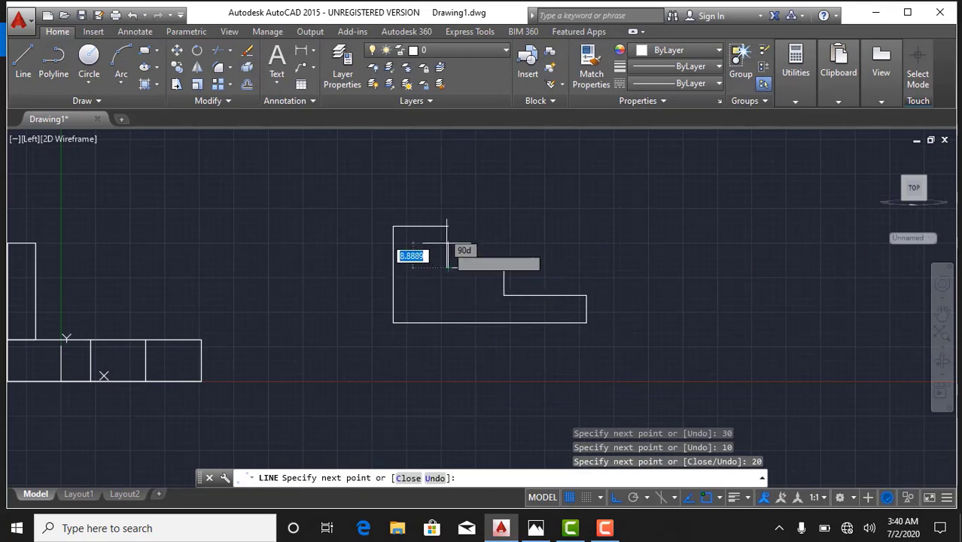
{"action": "left_click", "coordinate": [448, 226]}
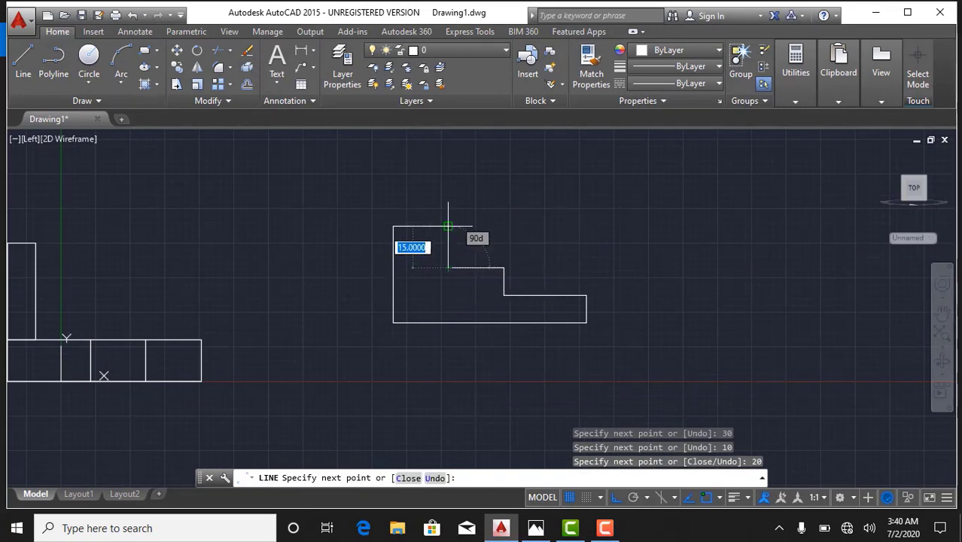
{"action": "key", "text": "Escape"}
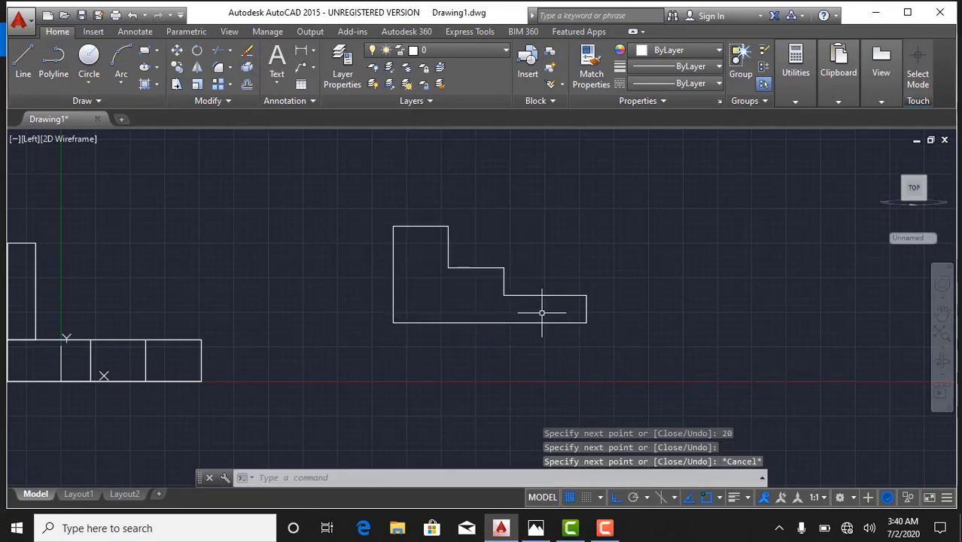
{"action": "left_click", "coordinate": [536, 528]}
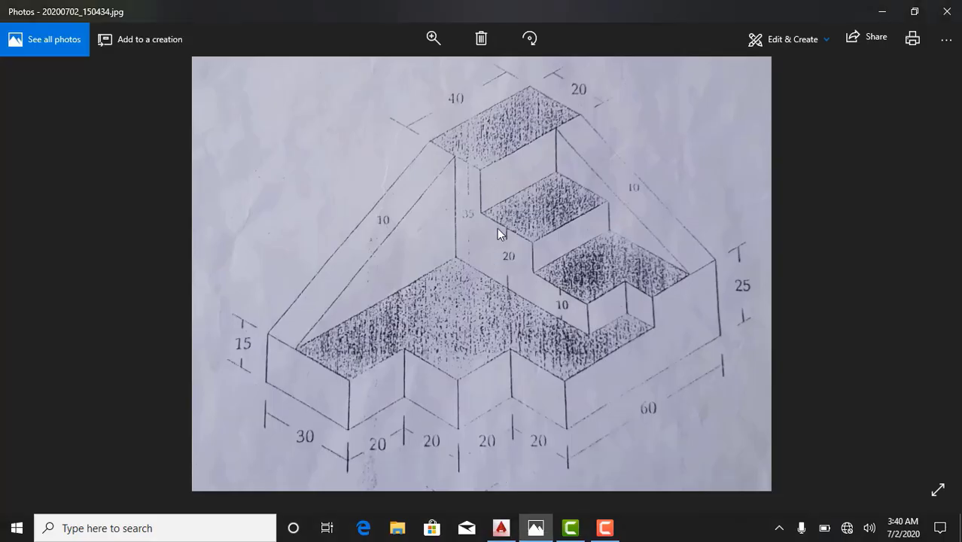
{"action": "left_click", "coordinate": [501, 528]}
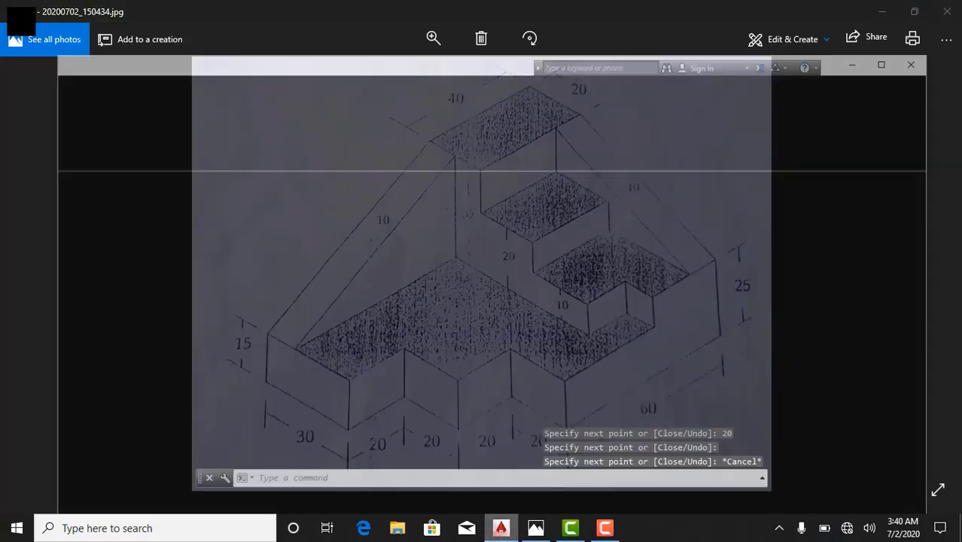
Create a boundary polyline by picking a point inside the stepped outline.
{"action": "type", "text": "bo"}
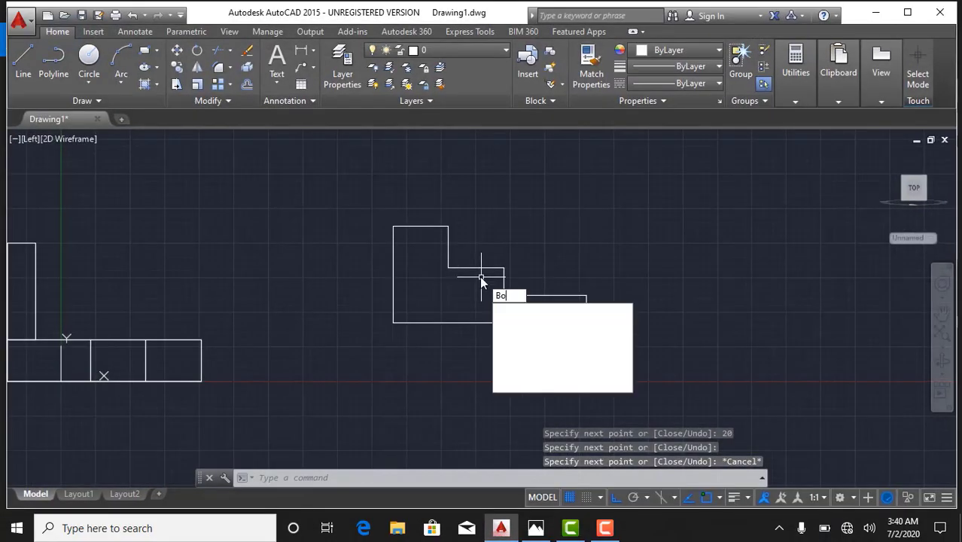
{"action": "key", "text": "Return"}
{"action": "left_click", "coordinate": [399, 190]}
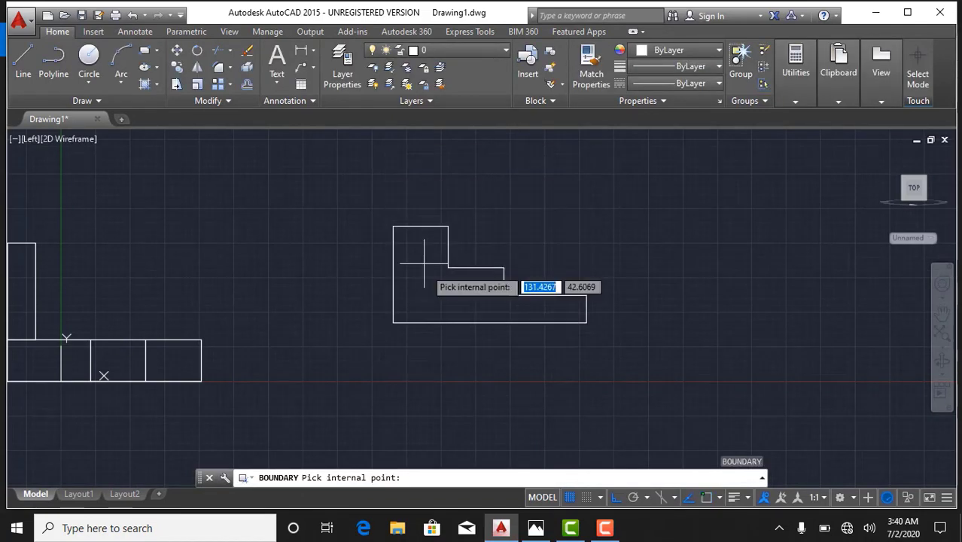
{"action": "left_click", "coordinate": [427, 274]}
{"action": "key", "text": "Return"}
Extrude the stepped boundary 40 units into a solid and orbit to see it in 3D.
{"action": "type", "text": "ex"}
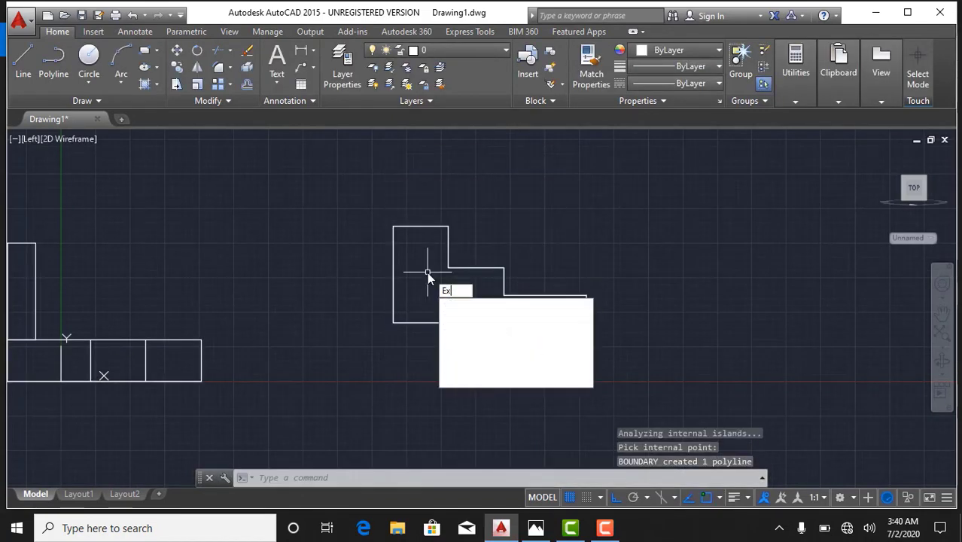
{"action": "type", "text": "t"}
{"action": "key", "text": "Return"}
{"action": "left_click", "coordinate": [404, 237]}
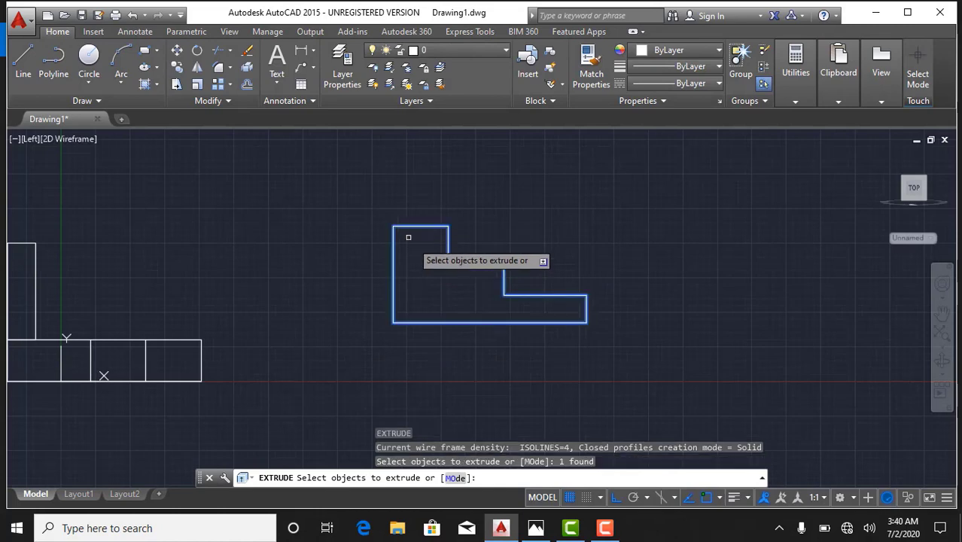
{"action": "key", "text": "Return"}
{"action": "left_click", "coordinate": [535, 528]}
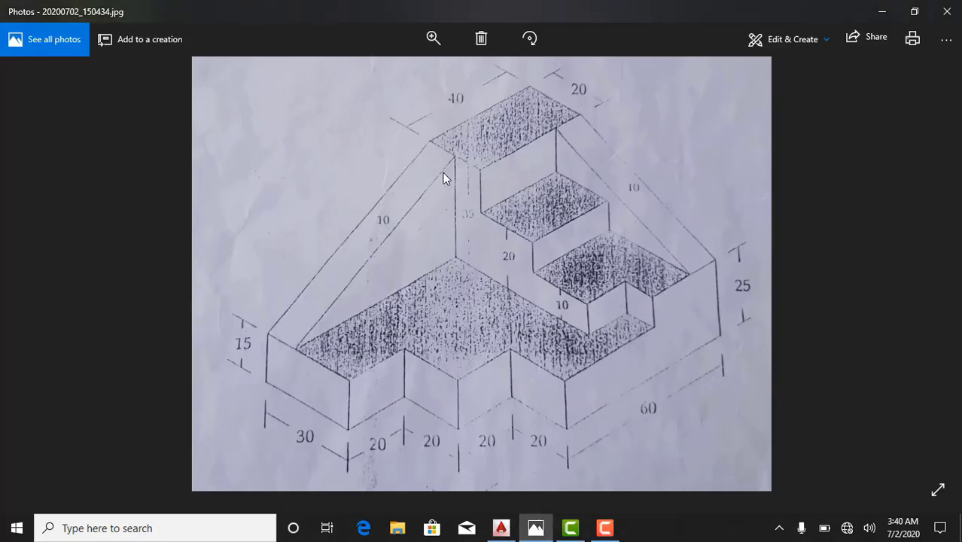
{"action": "left_click", "coordinate": [501, 527]}
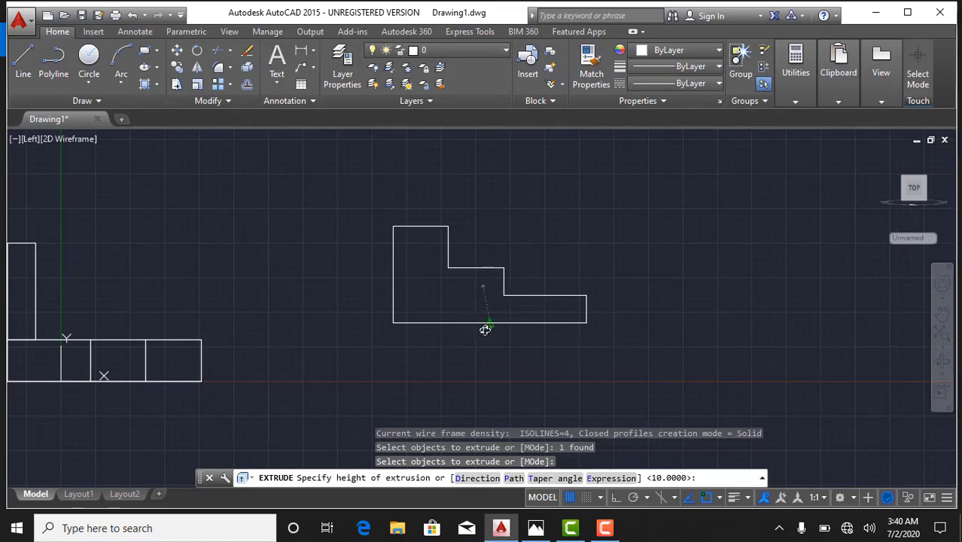
{"action": "middle_click_drag", "start_coordinate": [485, 326], "coordinate": [434, 324], "text": "shift"}
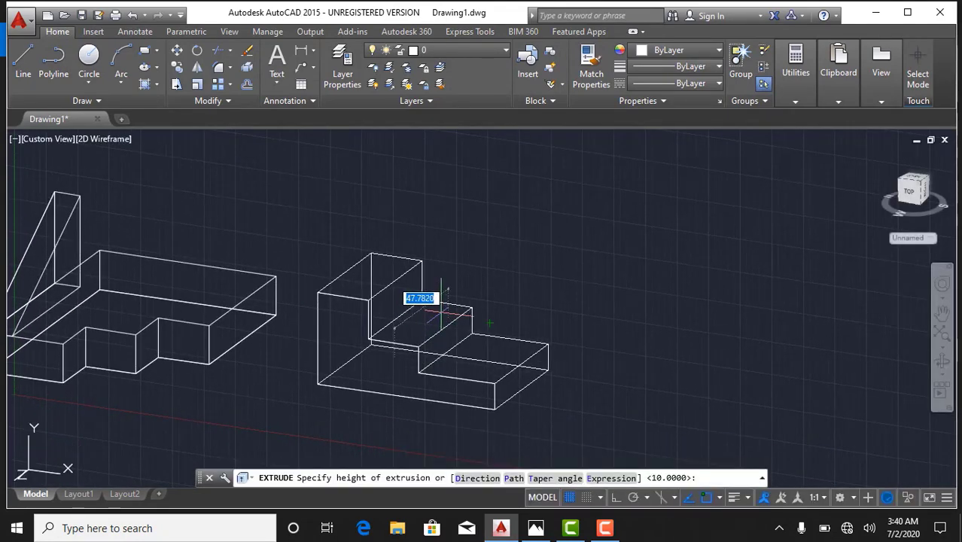
{"action": "key", "text": "Return"}
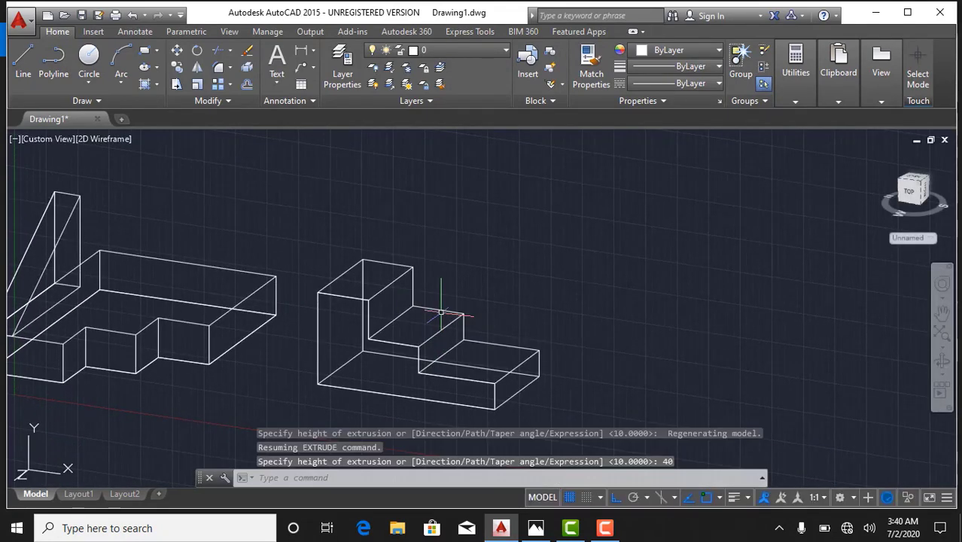
{"action": "mouse_move", "coordinate": [296, 354]}
{"action": "middle_mouse_down"}
{"action": "mouse_move", "coordinate": [400, 307]}
{"action": "mouse_move", "coordinate": [547, 328]}
{"action": "middle_mouse_up"}
{"action": "scroll", "coordinate": [476, 263], "scroll_direction": "down", "scroll_amount": 2}
Move the stepped solid onto the base block's matching corner with Ortho off, then orbit the assembly.
{"action": "middle_click_drag", "start_coordinate": [475, 262], "coordinate": [471, 294]}
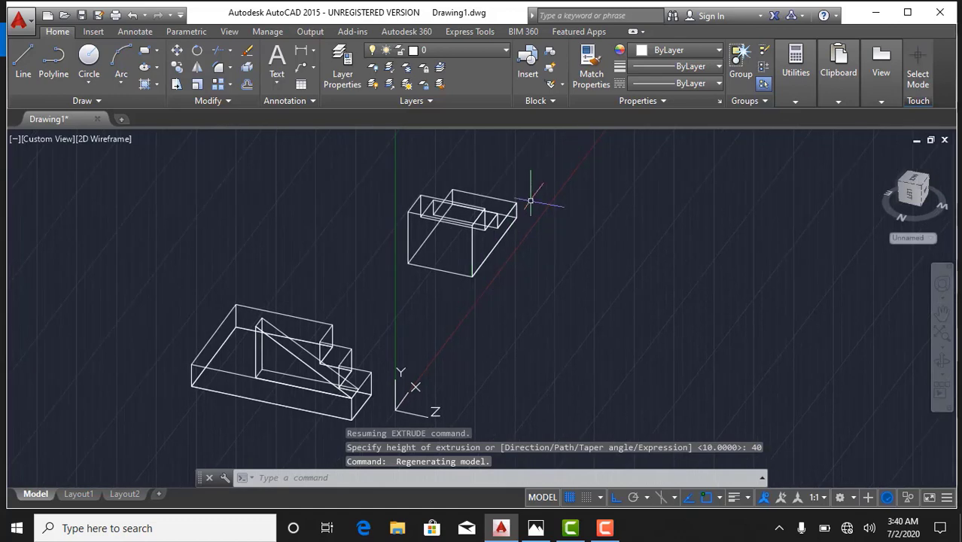
{"action": "left_click", "coordinate": [538, 172]}
{"action": "left_click", "coordinate": [342, 299]}
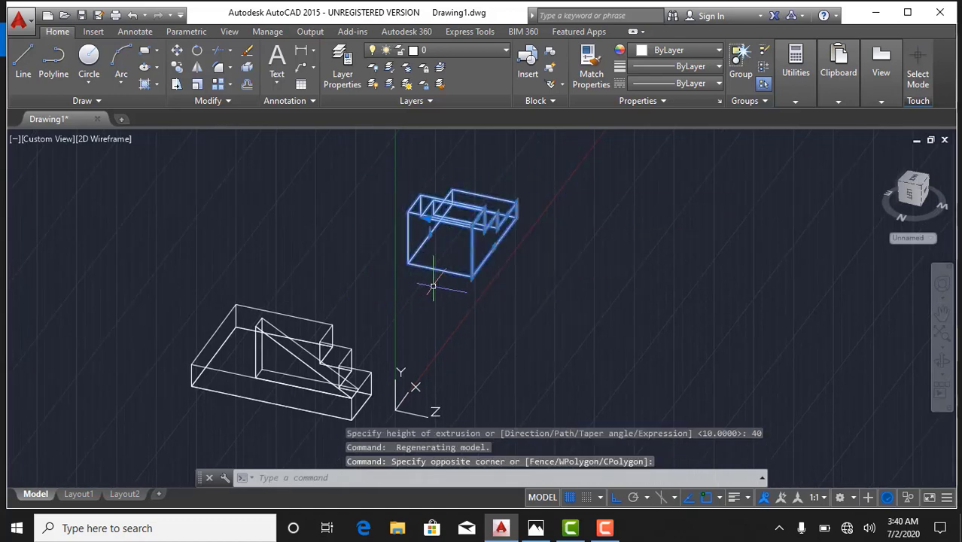
{"action": "type", "text": "m"}
{"action": "key", "text": "Return"}
{"action": "scroll", "coordinate": [471, 271], "scroll_direction": "up", "scroll_amount": 5}
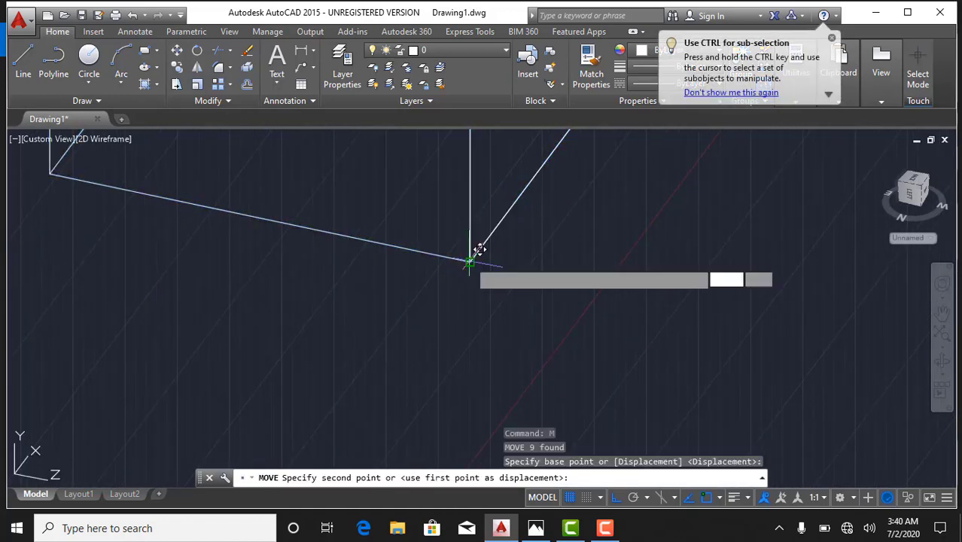
{"action": "scroll", "coordinate": [479, 250], "scroll_direction": "down", "scroll_amount": 5}
{"action": "scroll", "coordinate": [376, 269], "scroll_direction": "up", "scroll_amount": 2}
{"action": "scroll", "coordinate": [279, 253], "scroll_direction": "up", "scroll_amount": 2}
{"action": "scroll", "coordinate": [269, 311], "scroll_direction": "up", "scroll_amount": 2}
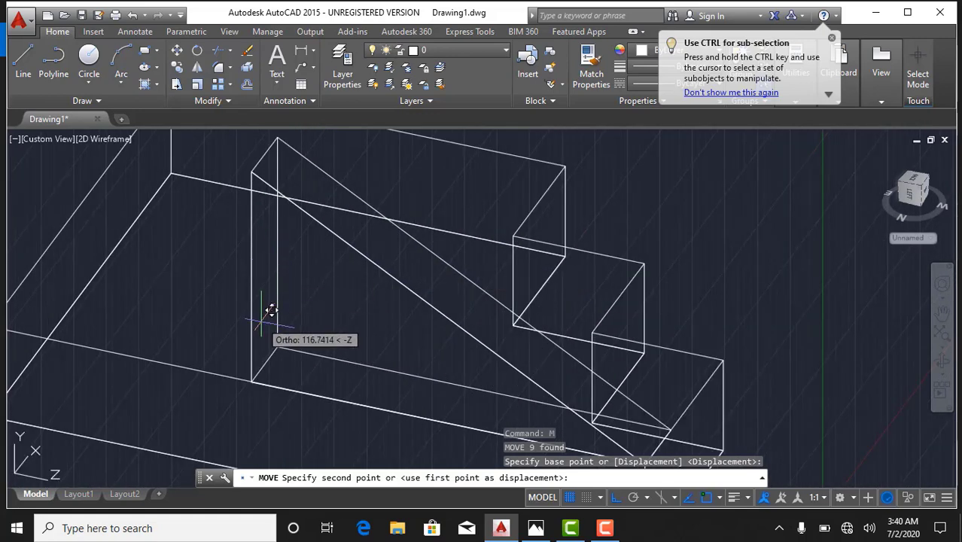
{"action": "key", "text": "F8"}
{"action": "middle_click_drag", "start_coordinate": [242, 354], "coordinate": [336, 211]}
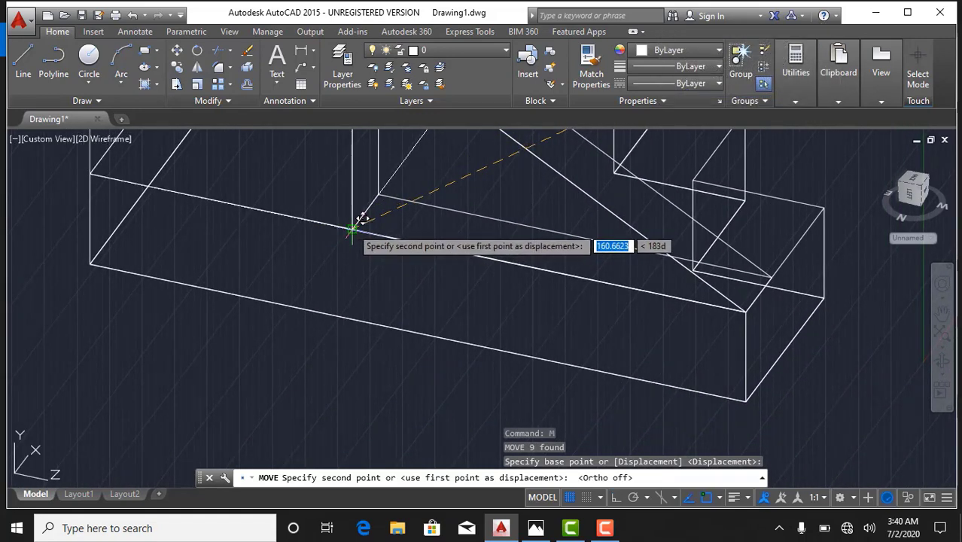
{"action": "left_click", "coordinate": [352, 229]}
{"action": "scroll", "coordinate": [354, 222], "scroll_direction": "down", "scroll_amount": 3}
{"action": "scroll", "coordinate": [343, 324], "scroll_direction": "down", "scroll_amount": 2}
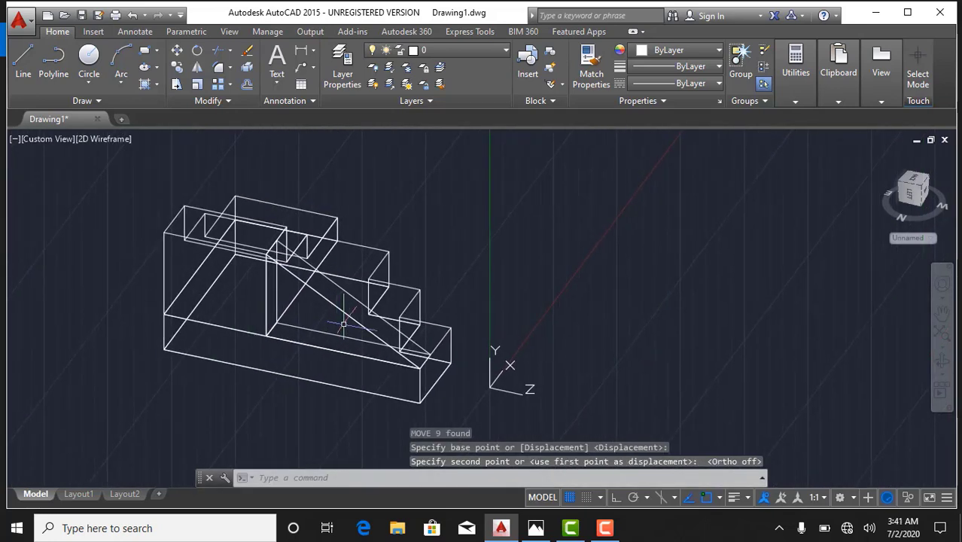
{"action": "middle_click_drag", "start_coordinate": [445, 290], "coordinate": [266, 291], "text": "shift"}
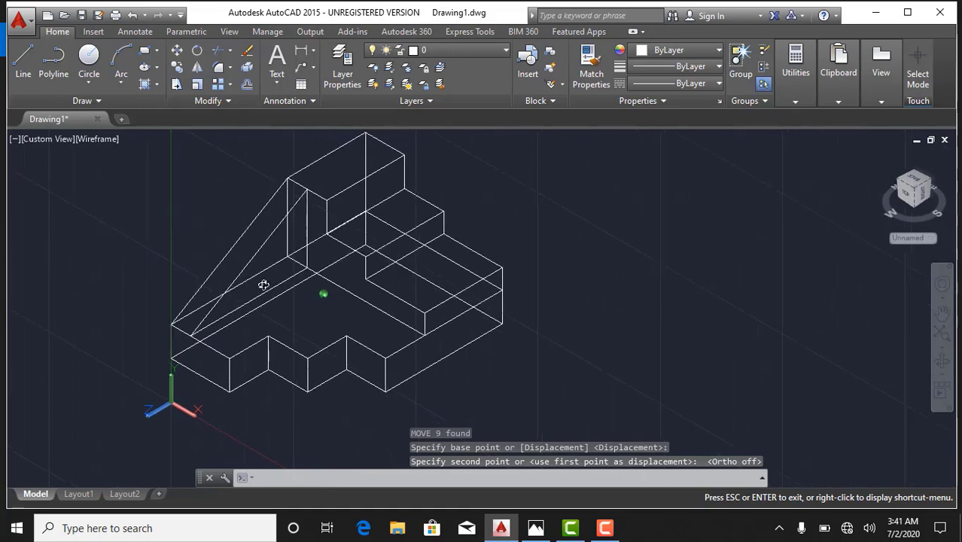
Orbit toward an isometric view, apply the Shades of Gray visual style, and view the reference sketch.
{"action": "middle_click_drag", "start_coordinate": [267, 291], "coordinate": [263, 283], "text": "shift"}
{"action": "middle_click_drag", "start_coordinate": [391, 281], "coordinate": [423, 280], "text": "shift"}
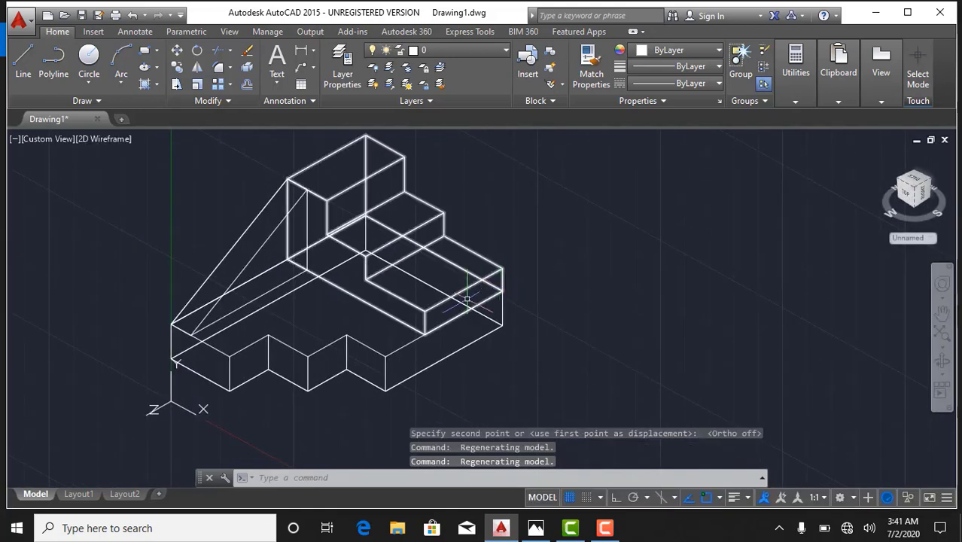
{"action": "scroll", "coordinate": [527, 323], "scroll_direction": "down", "scroll_amount": 2}
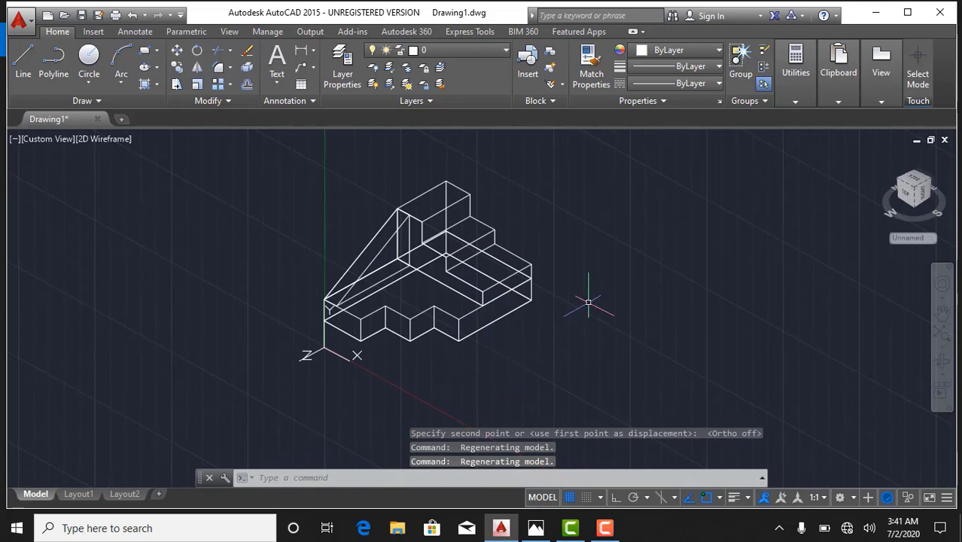
{"action": "type", "text": "v"}
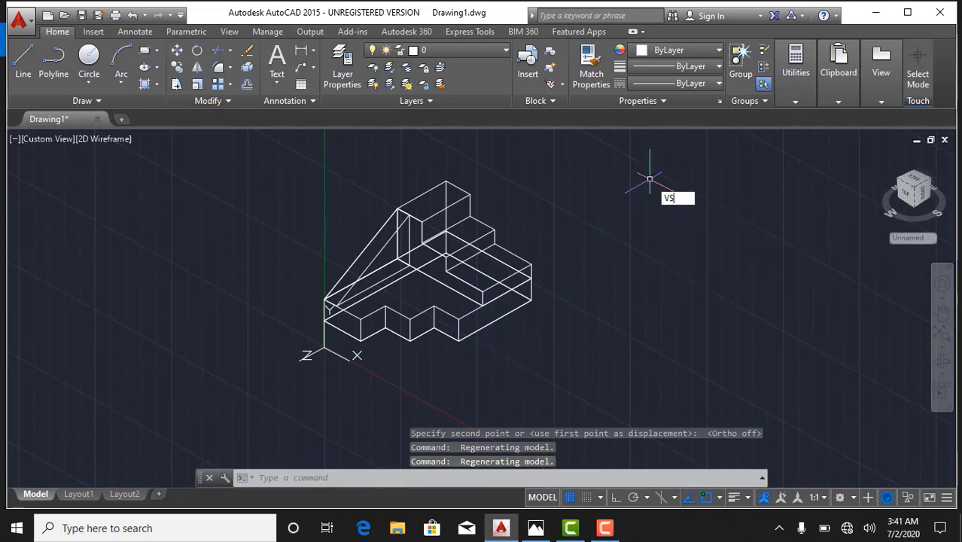
{"action": "key", "text": "Return"}
{"action": "left_click", "coordinate": [704, 317]}
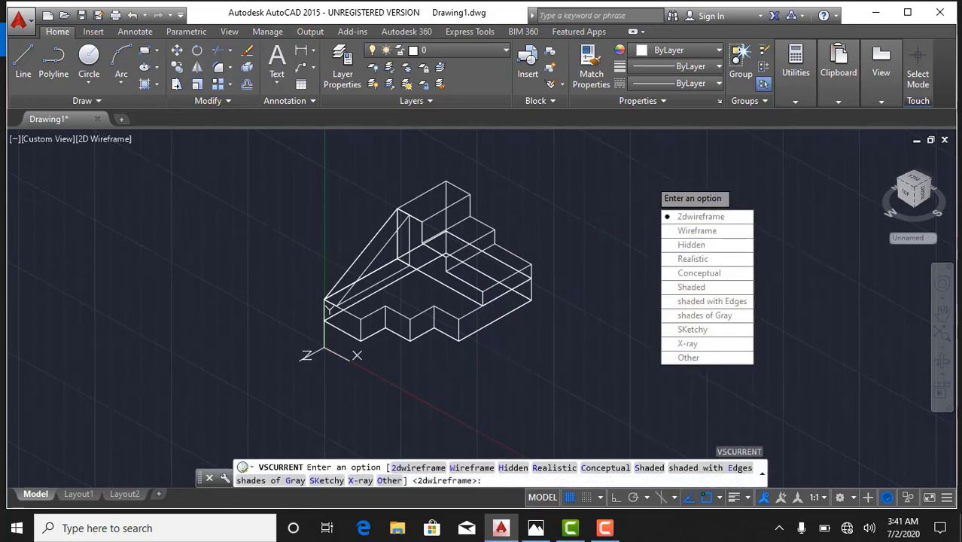
{"action": "middle_click_drag", "start_coordinate": [518, 289], "coordinate": [441, 294]}
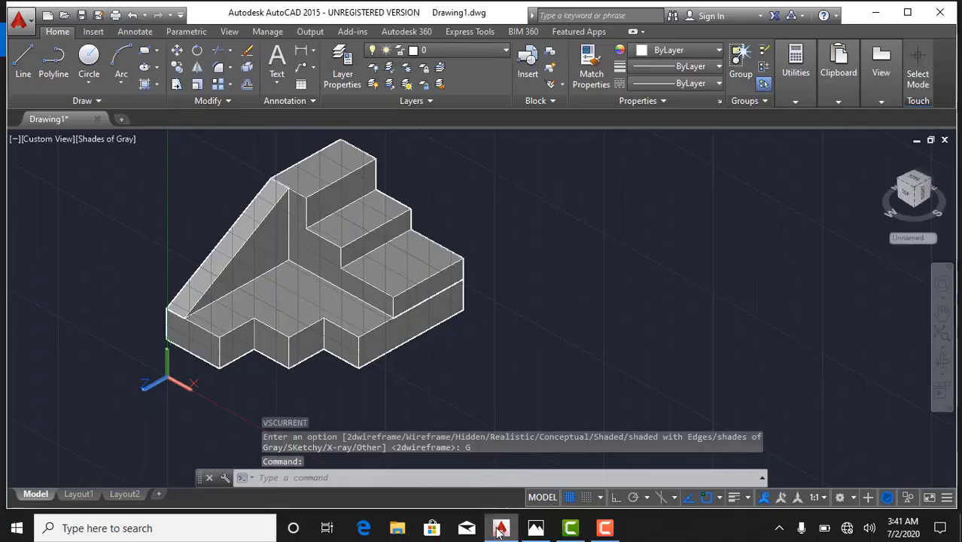
{"action": "left_click", "coordinate": [535, 527]}
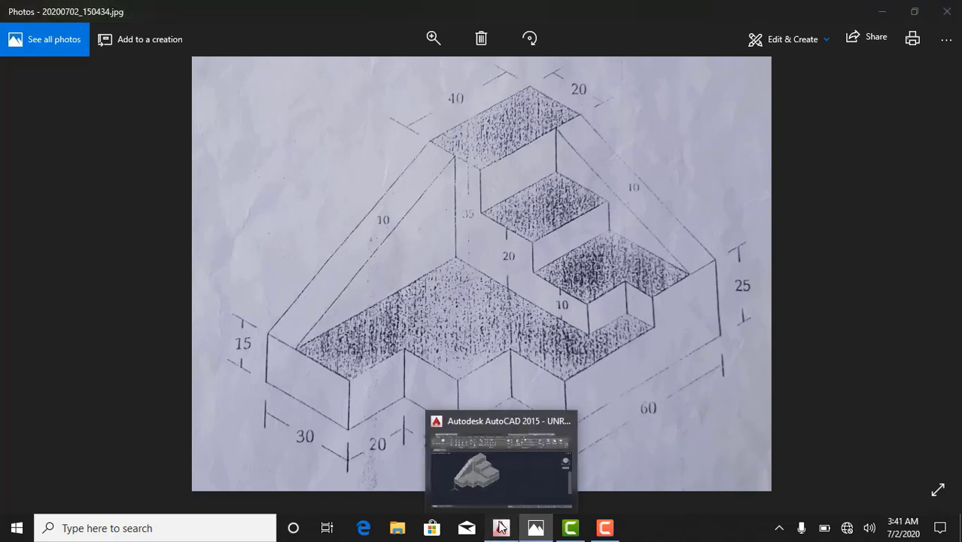
Return to the drawing, switch to the Left view, and pan for empty space.
{"action": "left_click", "coordinate": [500, 528]}
{"action": "left_click", "coordinate": [39, 139]}
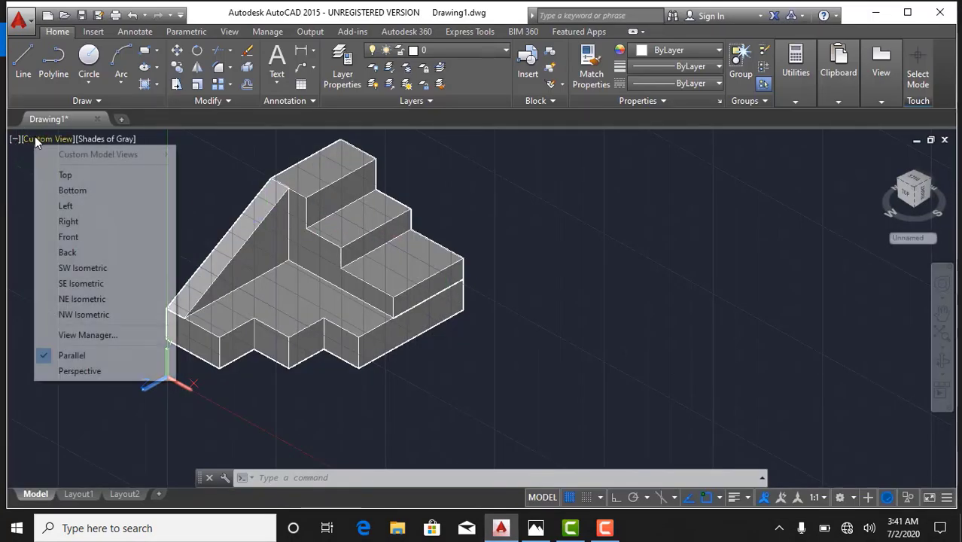
{"action": "left_click", "coordinate": [79, 206]}
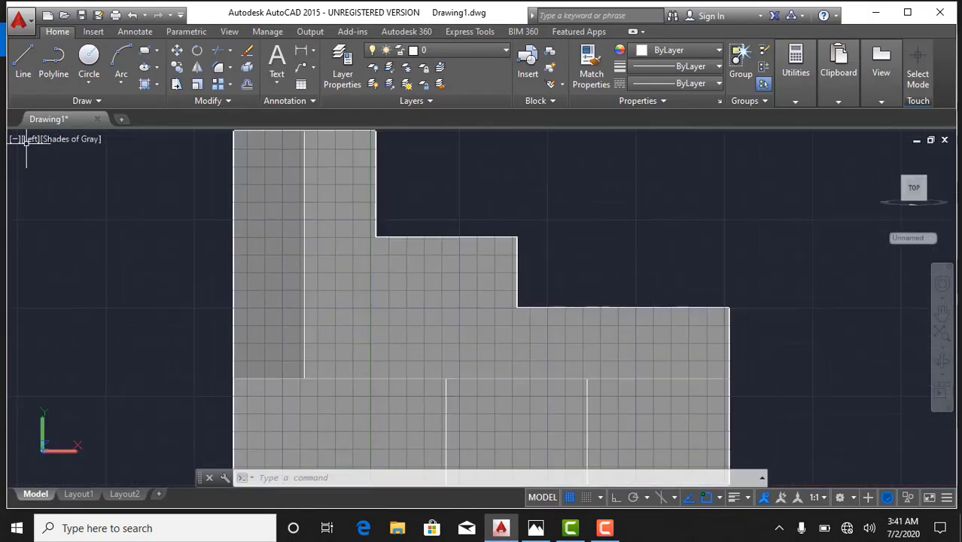
{"action": "middle_click_drag", "start_coordinate": [394, 306], "coordinate": [235, 274]}
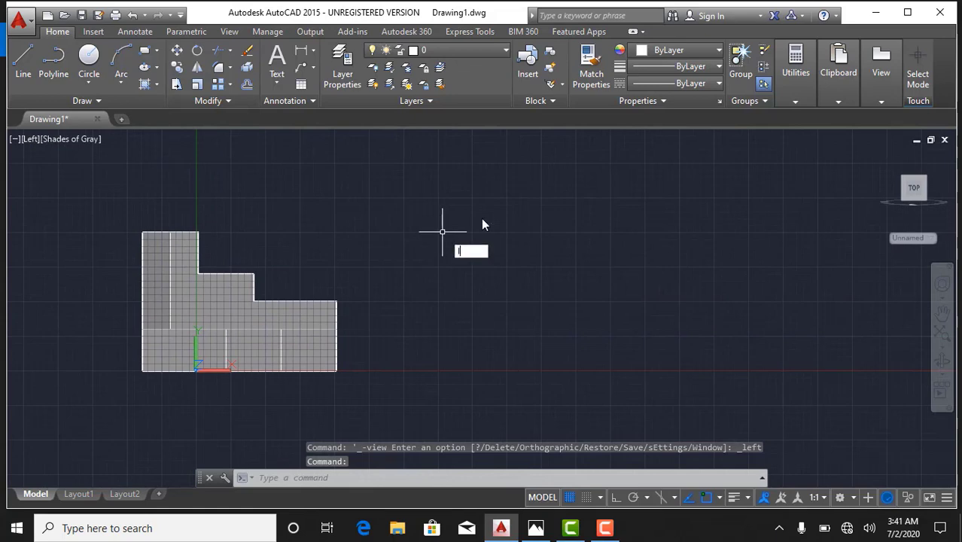
With Ortho on, draw a stepped line chain of 15, 20, 10 and 30 units.
{"action": "key", "text": "Return"}
{"action": "left_click", "coordinate": [513, 204]}
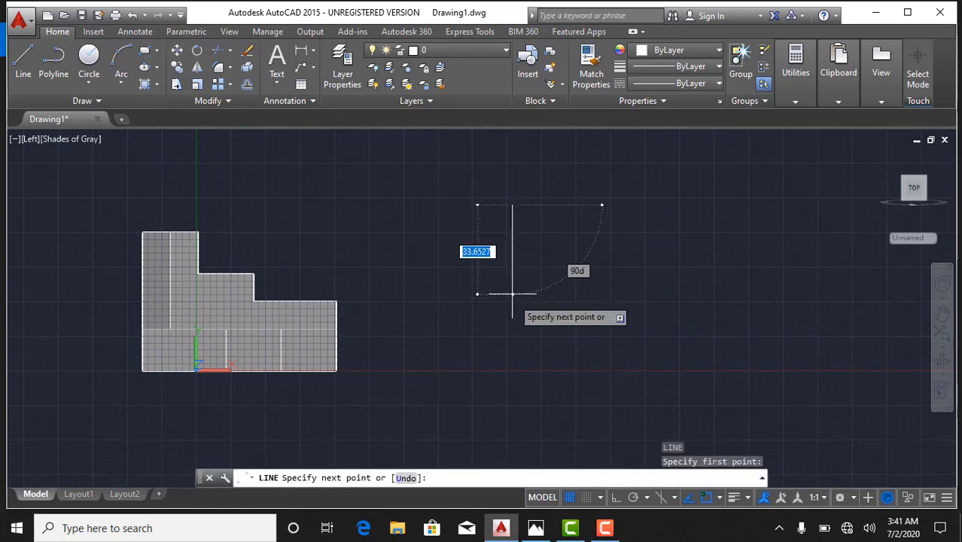
{"action": "left_click", "coordinate": [535, 528]}
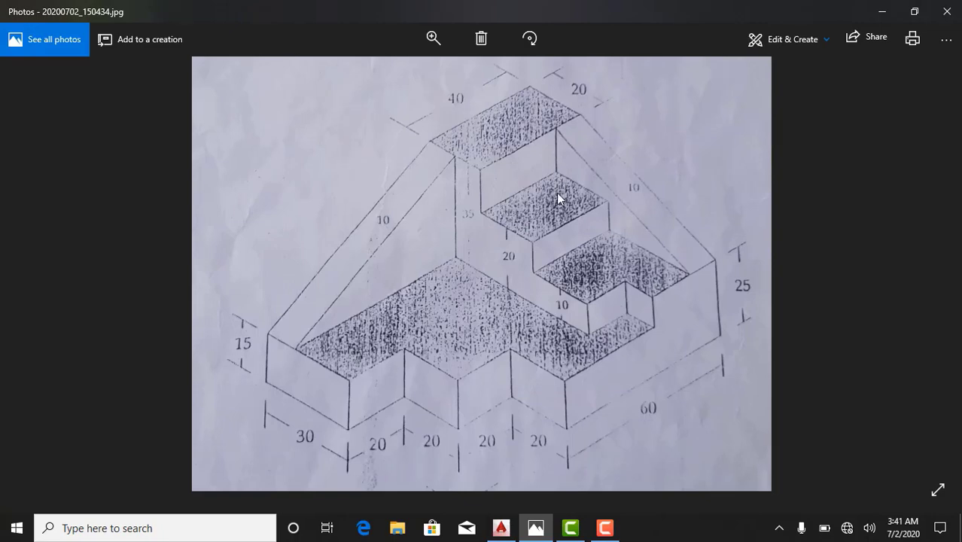
{"action": "left_click", "coordinate": [501, 528]}
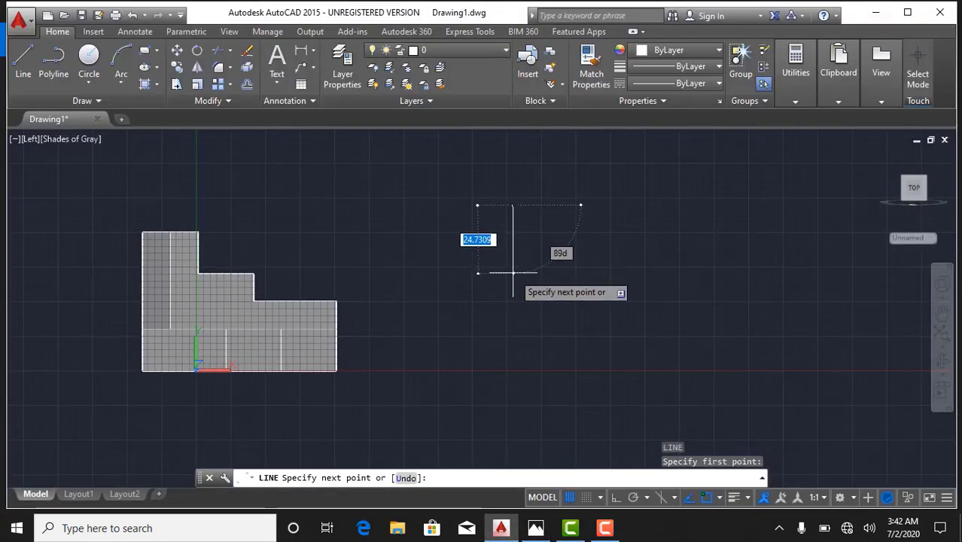
{"action": "key", "text": "F8"}
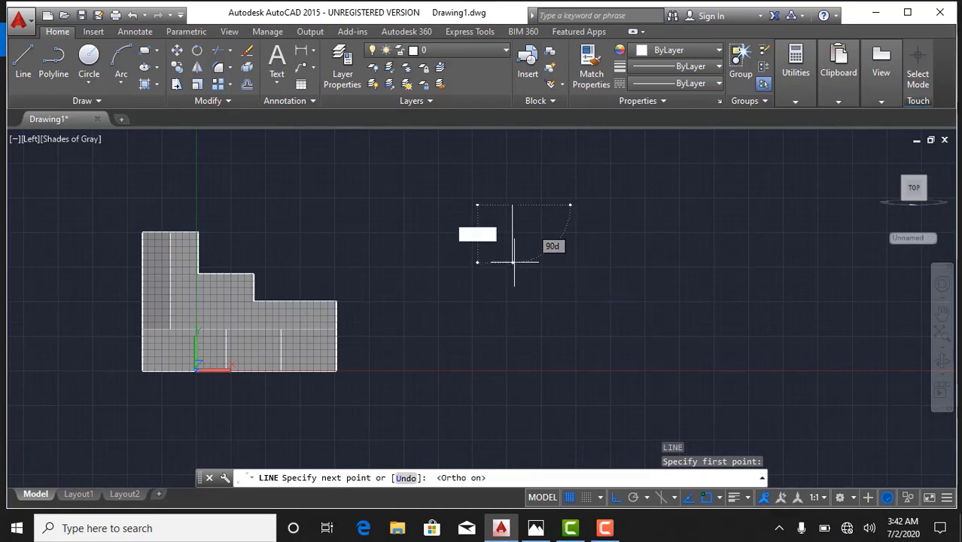
{"action": "type", "text": "15"}
{"action": "type", "text": "15"}
{"action": "key", "text": "Return"}
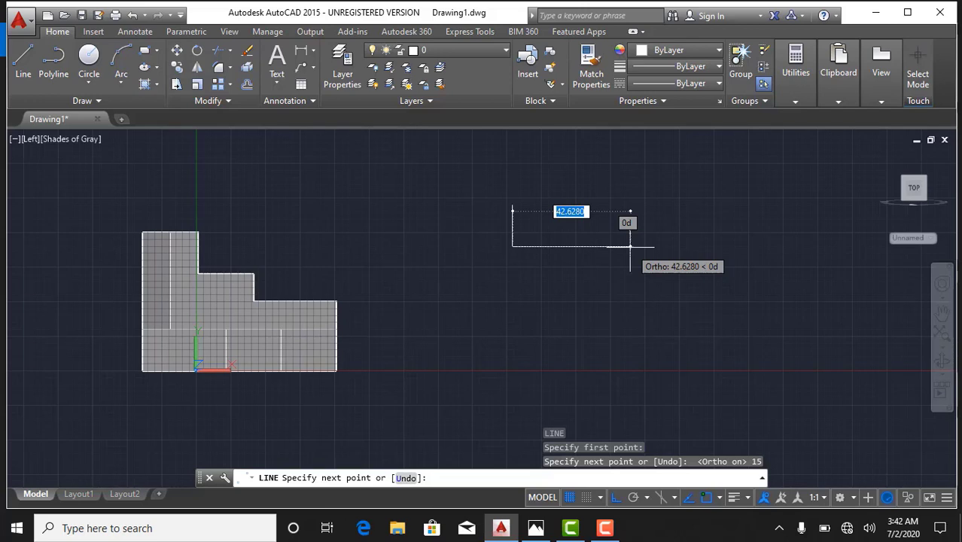
{"action": "type", "text": "20"}
{"action": "key", "text": "Return"}
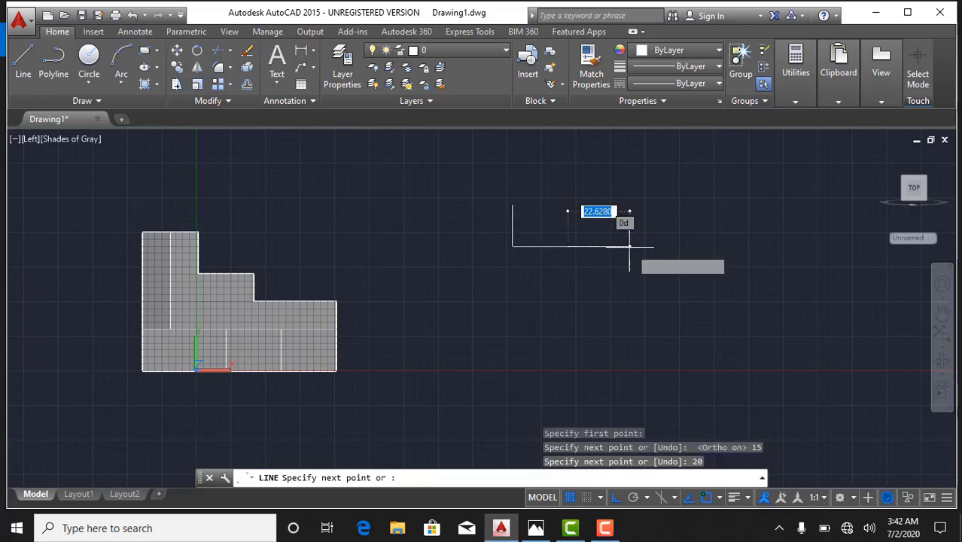
{"action": "type", "text": "10"}
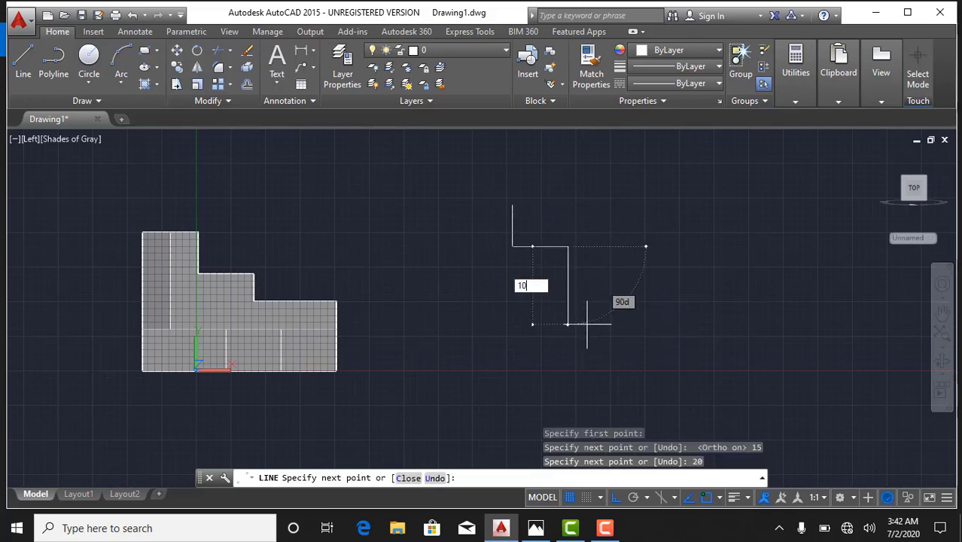
{"action": "key", "text": "Return"}
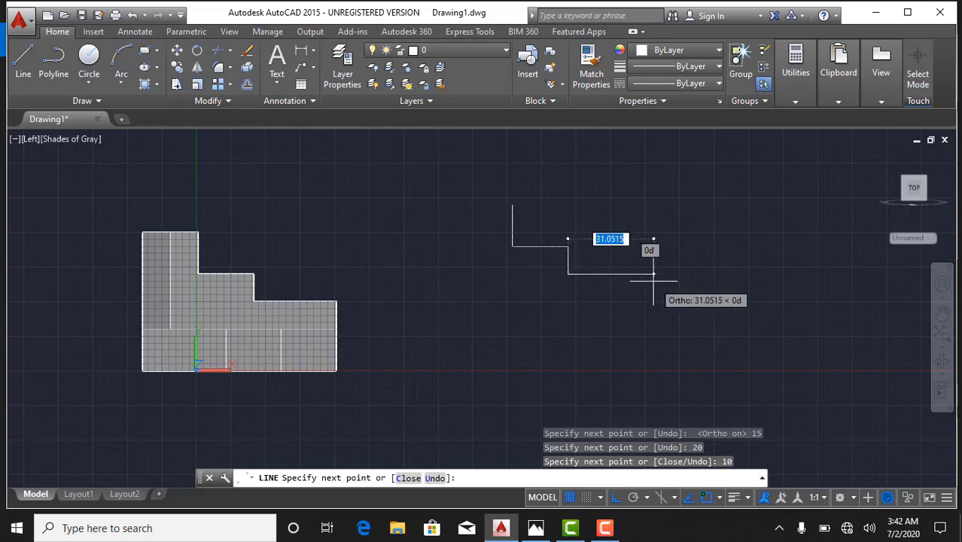
{"action": "type", "text": "3"}
{"action": "key", "text": "Return"}
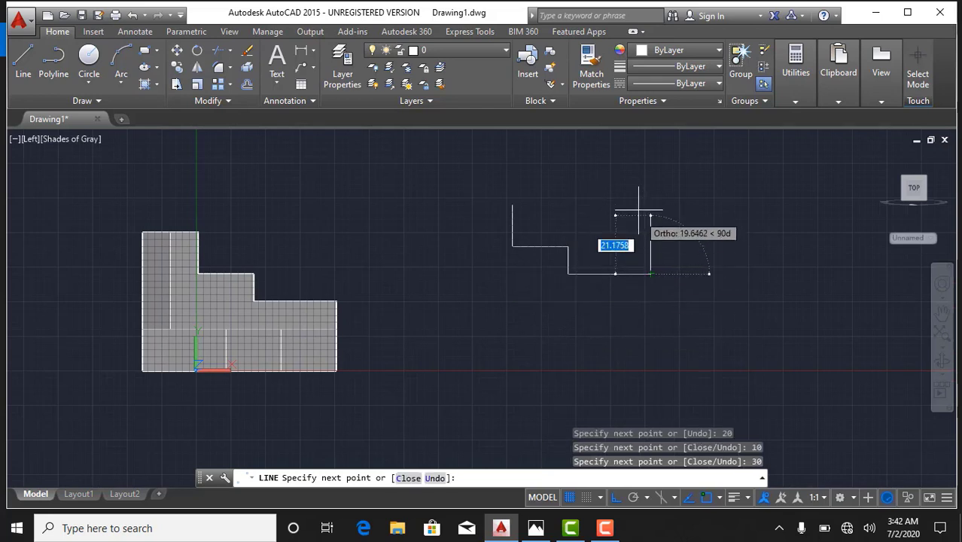
{"action": "key", "text": "Escape"}
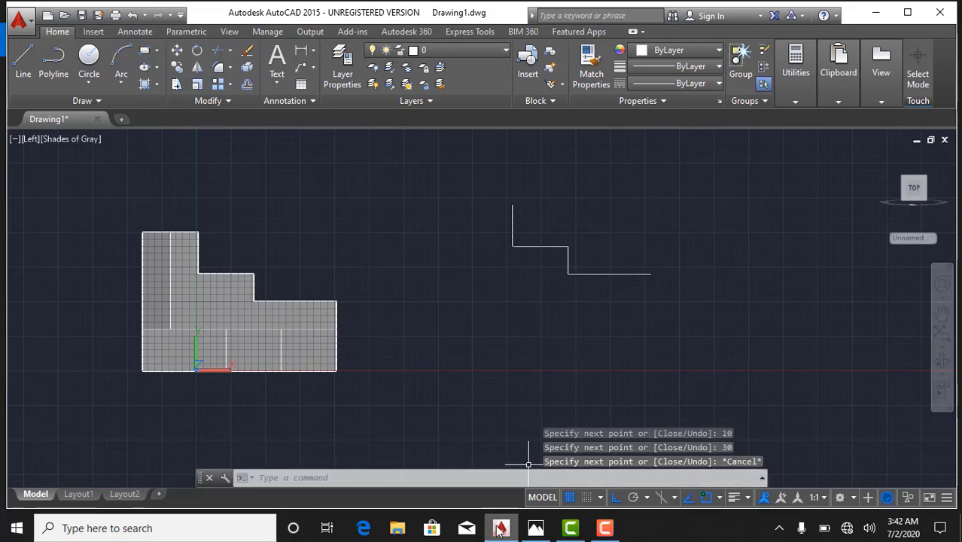
Close the profile with a diagonal from the 30-unit segment's end to the start point.
{"action": "left_click", "coordinate": [500, 529]}
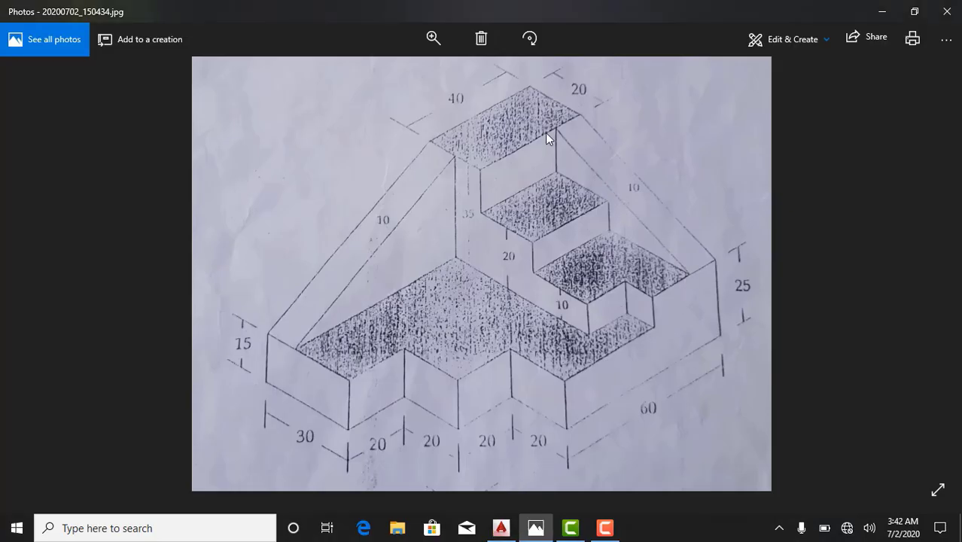
{"action": "left_click", "coordinate": [500, 529]}
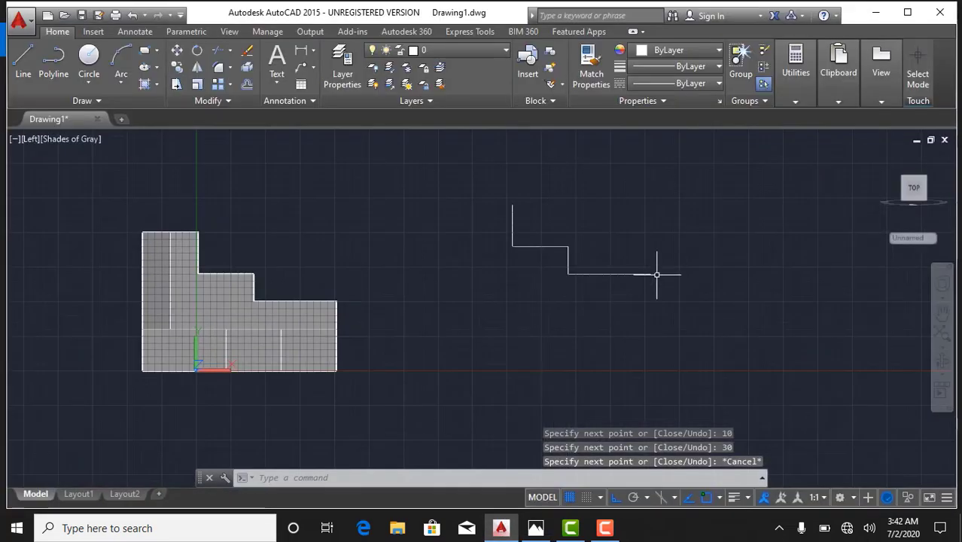
{"action": "key", "text": "Return"}
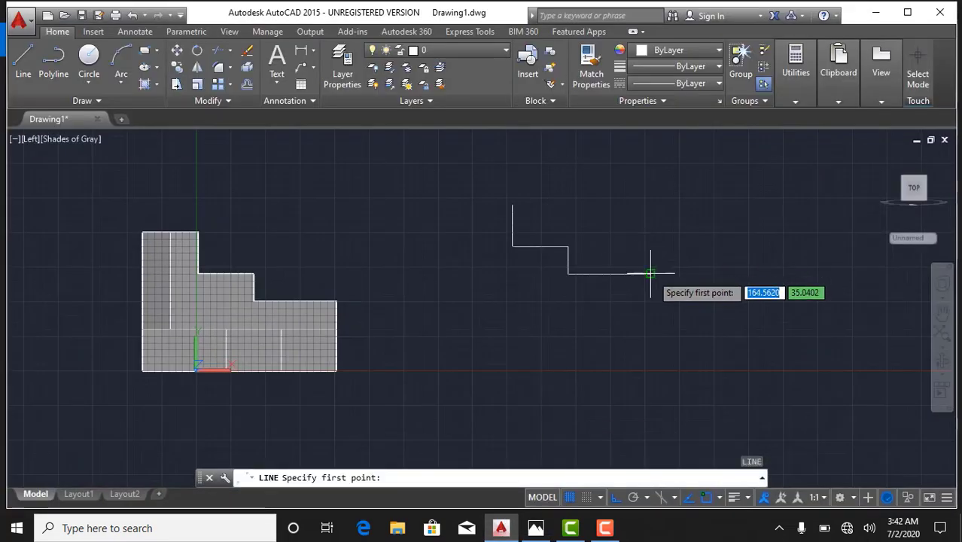
{"action": "left_click", "coordinate": [651, 274]}
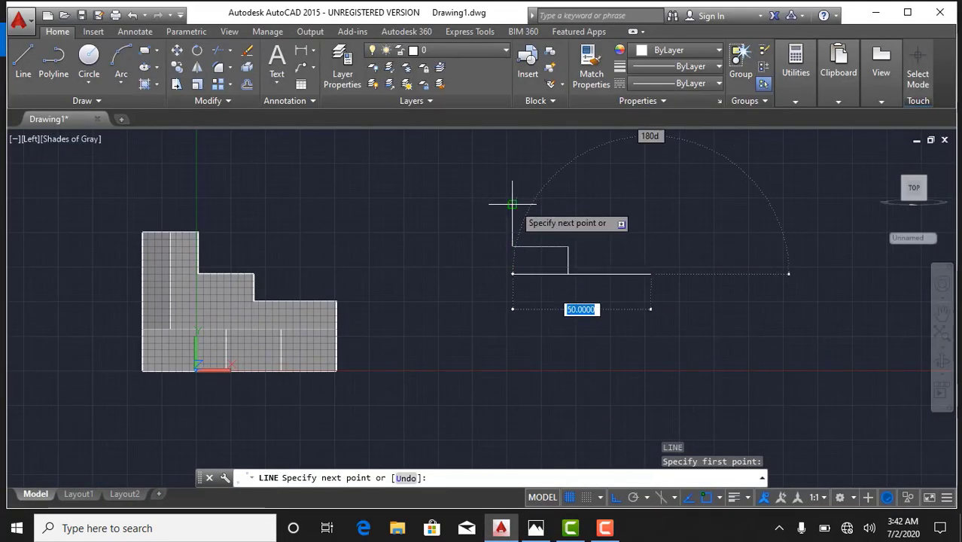
{"action": "left_click", "coordinate": [512, 205]}
{"action": "key", "text": "Escape"}
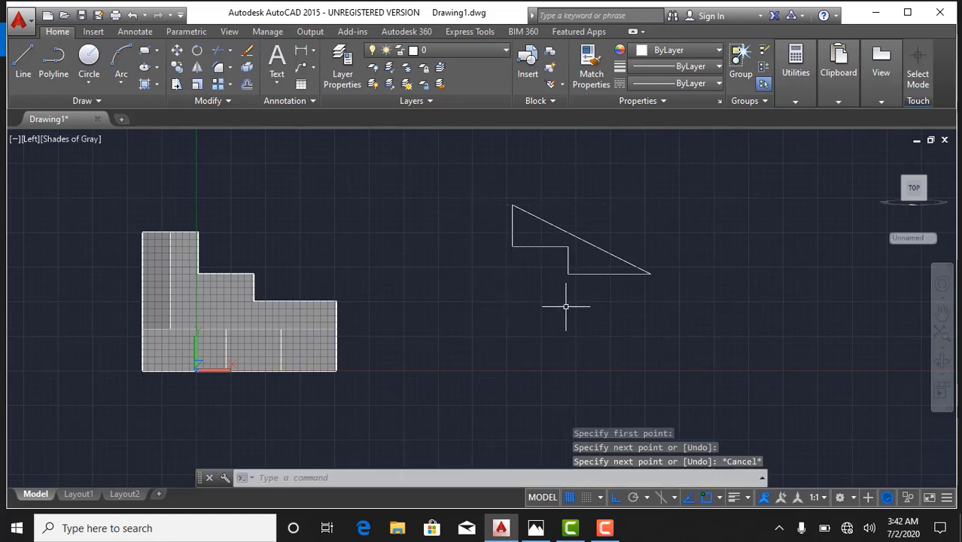
{"action": "middle_click_drag", "start_coordinate": [568, 314], "coordinate": [555, 314]}
{"action": "key", "text": "Escape"}
{"action": "key", "text": "Escape"}
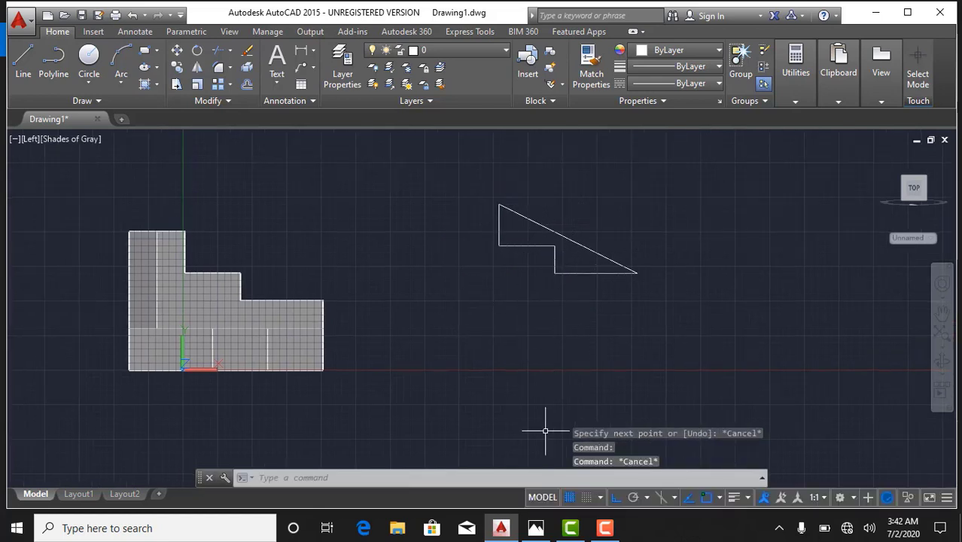
{"action": "left_click", "coordinate": [535, 527]}
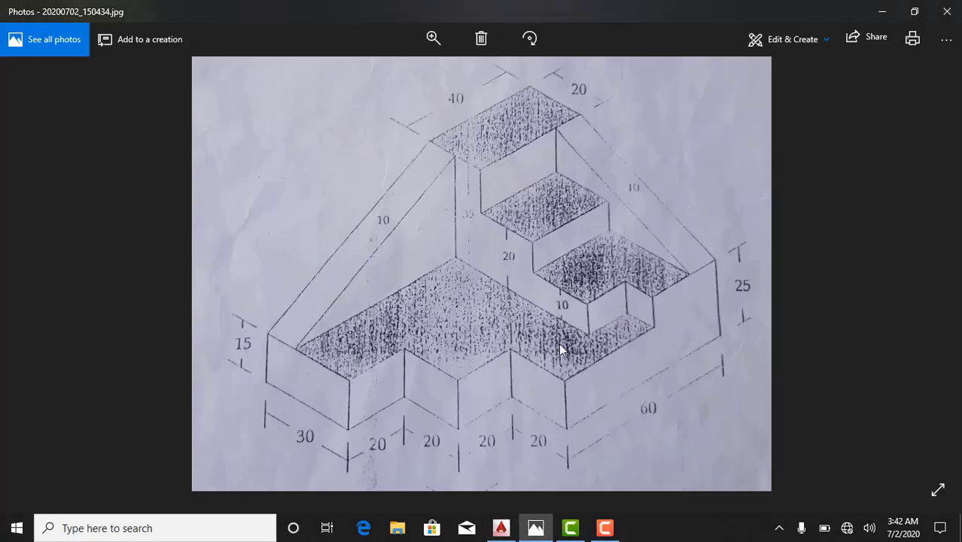
{"action": "left_click", "coordinate": [501, 528]}
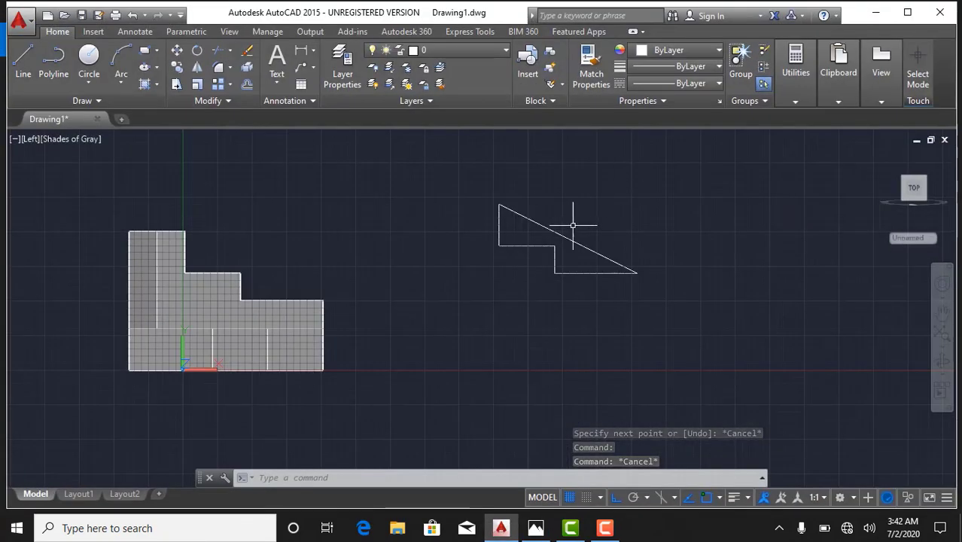
{"action": "type", "text": "BO"}
{"action": "key", "text": "Return"}
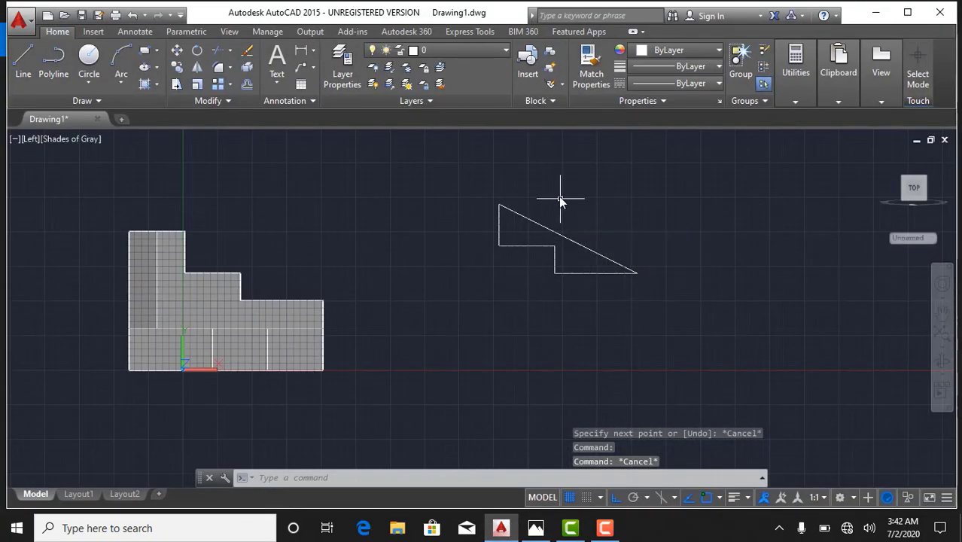
Create a boundary polyline by picking inside the stepped triangular profile.
{"action": "left_click", "coordinate": [409, 190]}
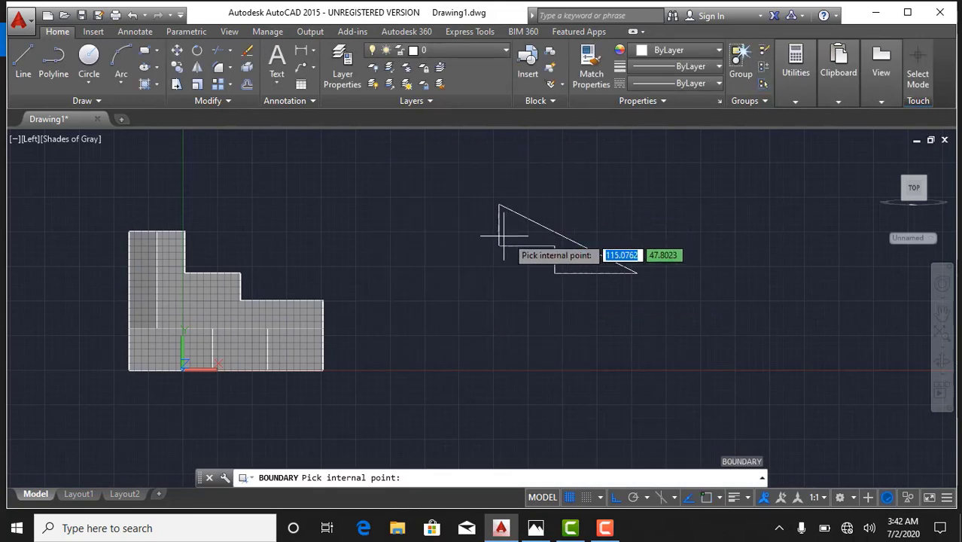
{"action": "left_click", "coordinate": [529, 239]}
{"action": "key", "text": "Return"}
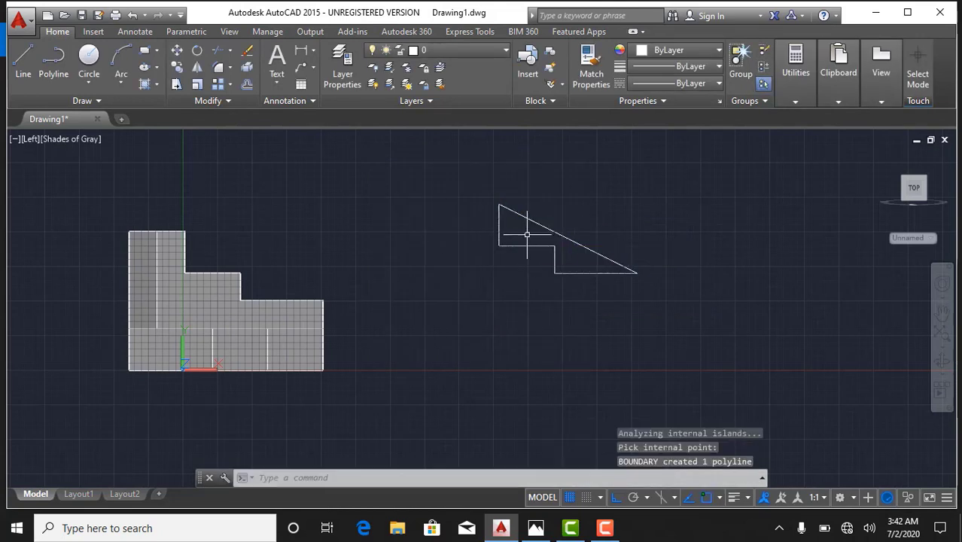
{"action": "type", "text": "ext"}
Extrude the triangular profile 10 units into a solid and orbit to an isometric view.
{"action": "key", "text": "Return"}
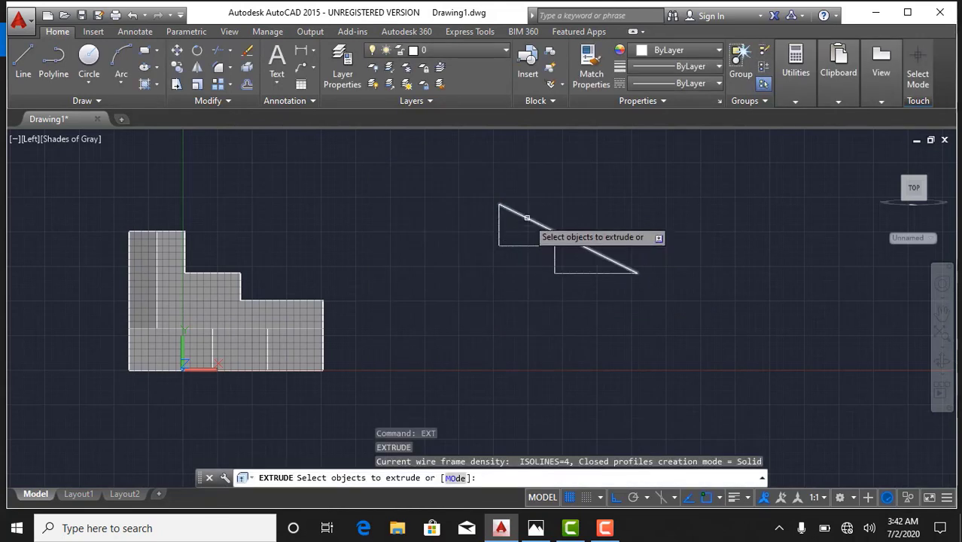
{"action": "left_click", "coordinate": [630, 186]}
{"action": "left_click", "coordinate": [486, 320]}
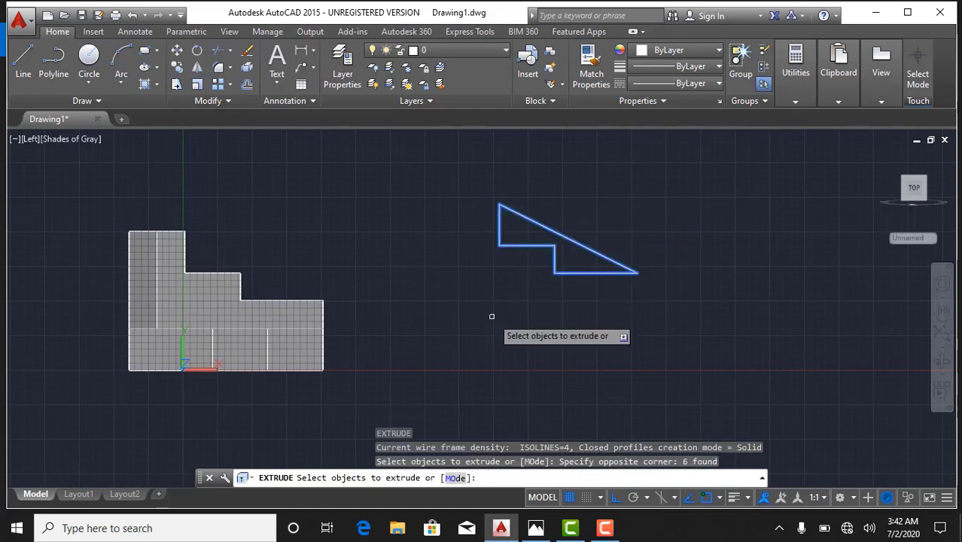
{"action": "key", "text": "Return"}
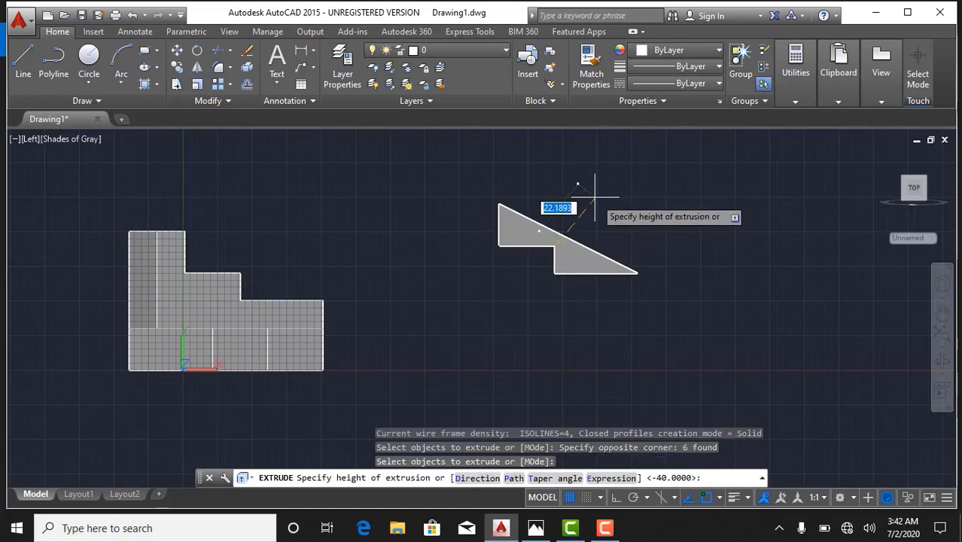
{"action": "key", "text": "Return"}
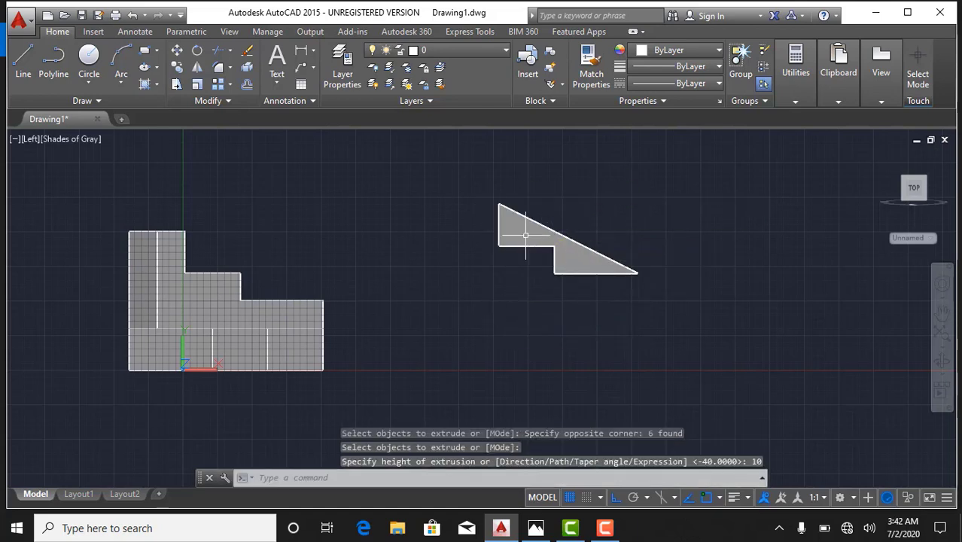
{"action": "mouse_move", "coordinate": [559, 214]}
{"action": "middle_mouse_down", "text": "shift"}
{"action": "mouse_move", "coordinate": [514, 276]}
{"action": "mouse_move", "coordinate": [488, 281]}
{"action": "middle_mouse_up", "text": "shift"}
Select the new wedge and start moving it from its corner base point.
{"action": "left_click", "coordinate": [440, 323]}
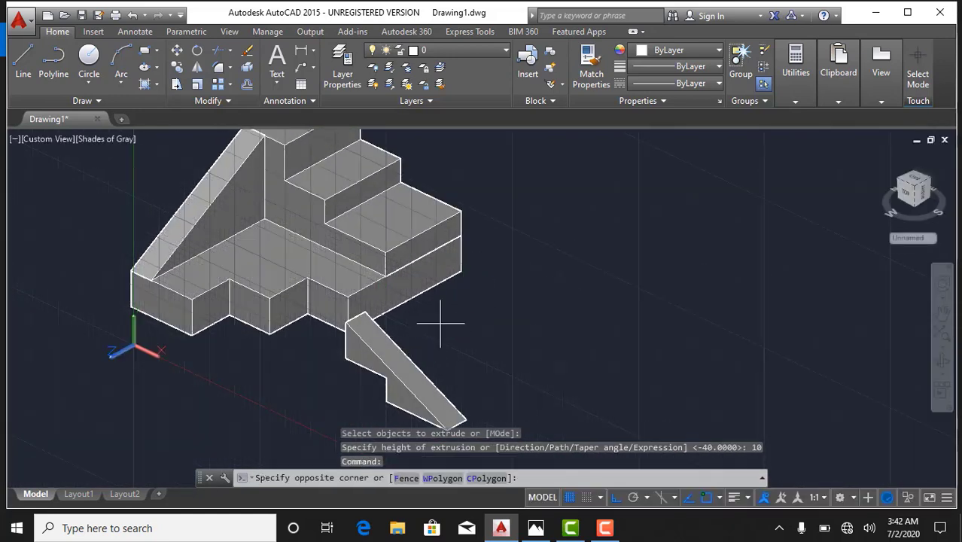
{"action": "left_click", "coordinate": [344, 420]}
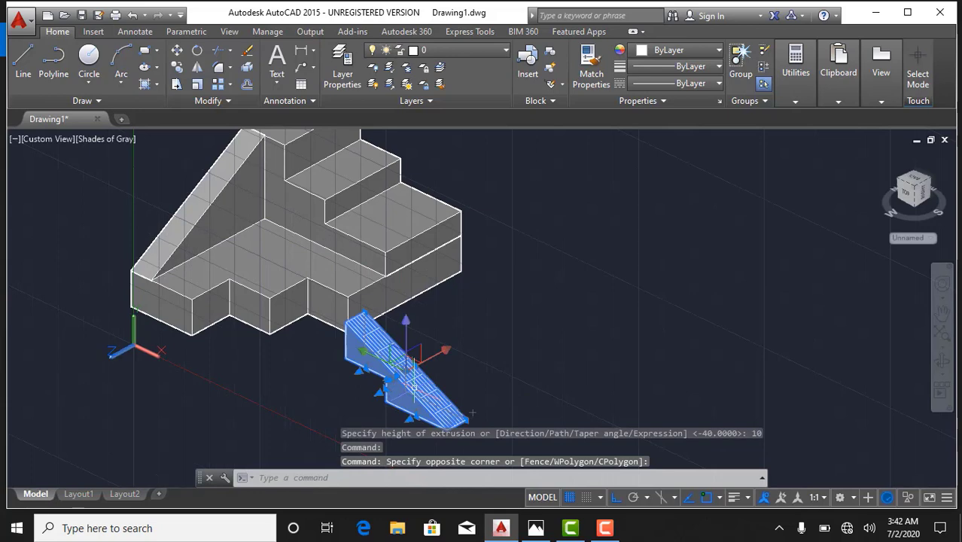
{"action": "type", "text": "m"}
{"action": "key", "text": "Return"}
{"action": "scroll", "coordinate": [451, 273], "scroll_direction": "up", "scroll_amount": 3}
{"action": "scroll", "coordinate": [451, 272], "scroll_direction": "up", "scroll_amount": 3}
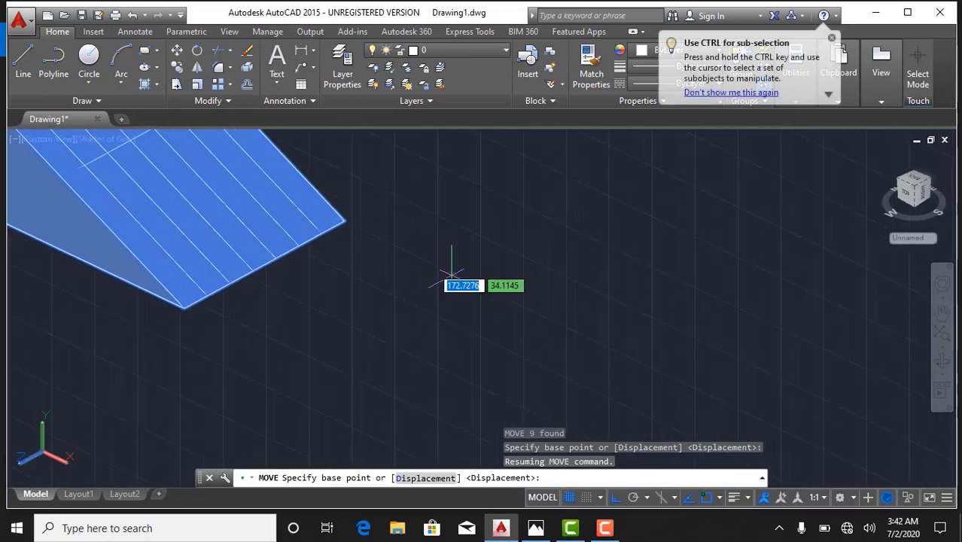
{"action": "left_click", "coordinate": [347, 221]}
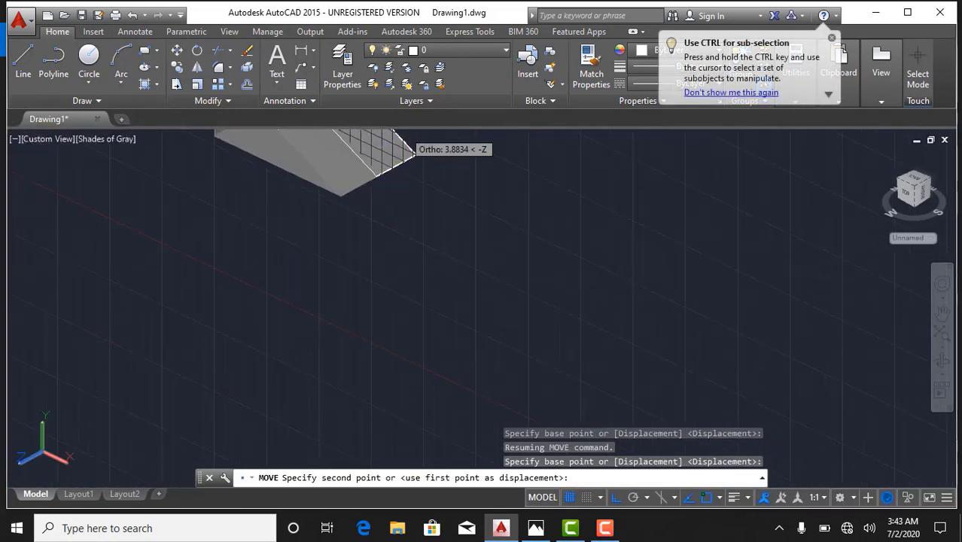
With Ortho off, drop the wedge onto the solid's top far corner as a second rib.
{"action": "scroll", "coordinate": [413, 151], "scroll_direction": "up", "scroll_amount": 3}
{"action": "middle_click_drag", "start_coordinate": [285, 189], "coordinate": [282, 380]}
{"action": "scroll", "coordinate": [205, 183], "scroll_direction": "up", "scroll_amount": 2}
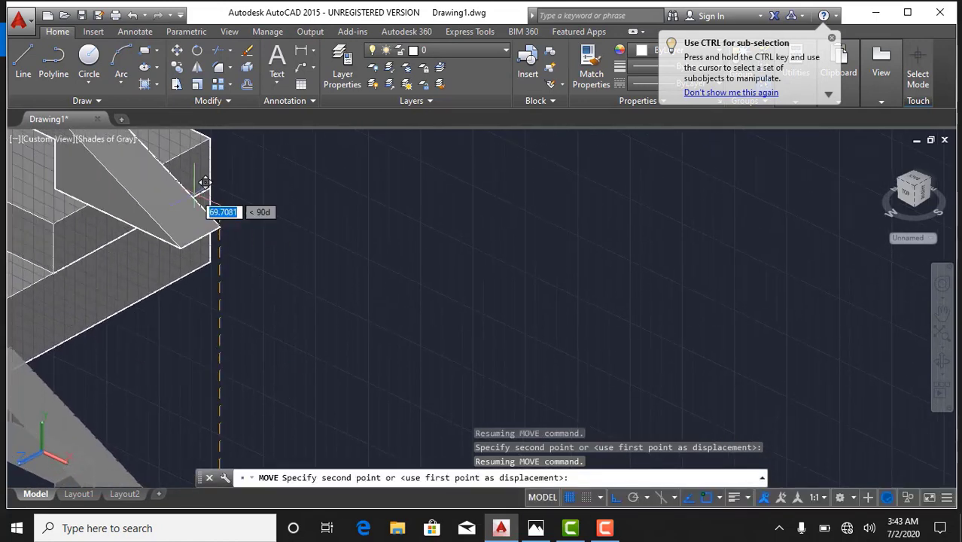
{"action": "scroll", "coordinate": [318, 322], "scroll_direction": "down", "scroll_amount": 3}
{"action": "scroll", "coordinate": [348, 285], "scroll_direction": "up", "scroll_amount": 2}
{"action": "scroll", "coordinate": [375, 269], "scroll_direction": "up", "scroll_amount": 1}
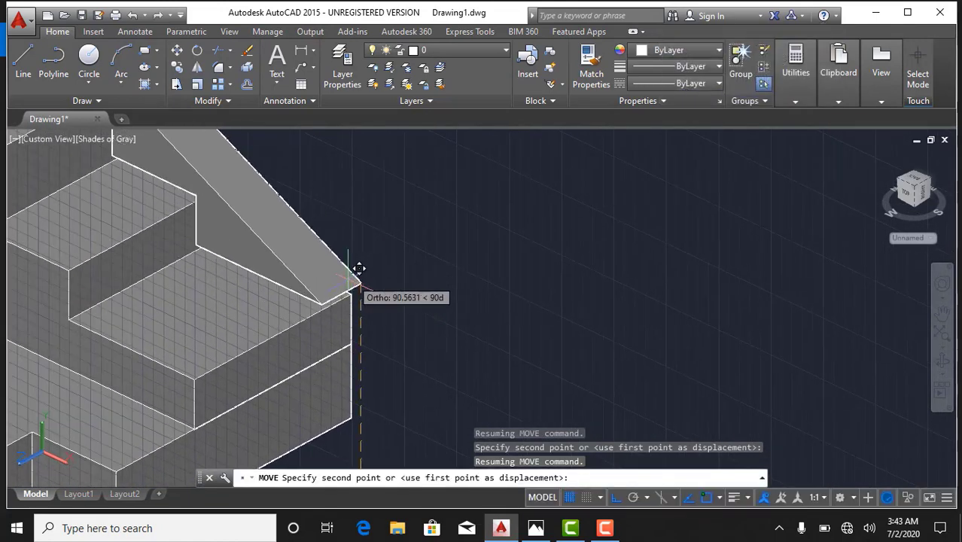
{"action": "key", "text": "F8"}
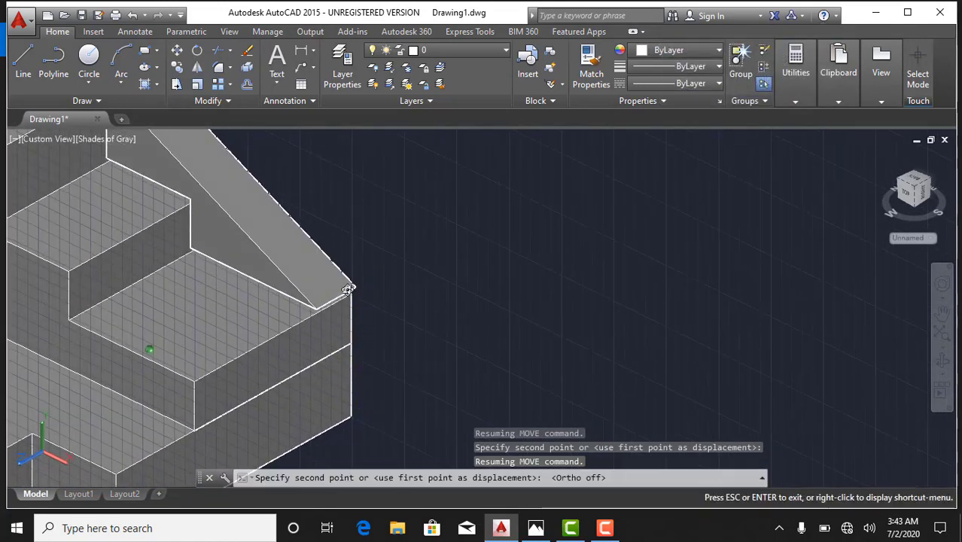
{"action": "mouse_move", "coordinate": [347, 288]}
{"action": "middle_mouse_down", "text": "shift"}
{"action": "mouse_move", "coordinate": [275, 308]}
{"action": "mouse_move", "coordinate": [237, 290]}
{"action": "middle_mouse_up", "text": "shift"}
{"action": "scroll", "coordinate": [248, 267], "scroll_direction": "down", "scroll_amount": 3}
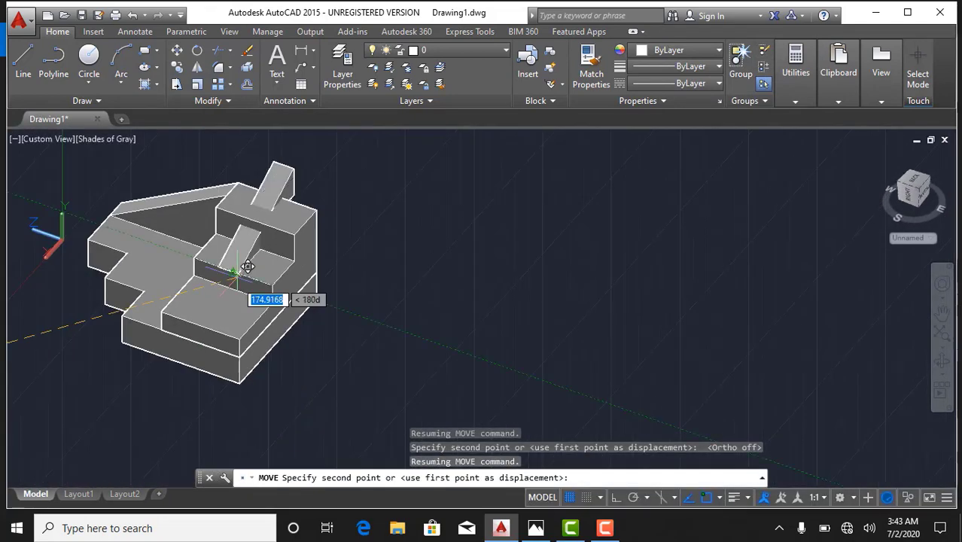
{"action": "scroll", "coordinate": [248, 267], "scroll_direction": "up", "scroll_amount": 3}
{"action": "scroll", "coordinate": [361, 193], "scroll_direction": "up", "scroll_amount": 2}
{"action": "scroll", "coordinate": [376, 248], "scroll_direction": "up", "scroll_amount": 2}
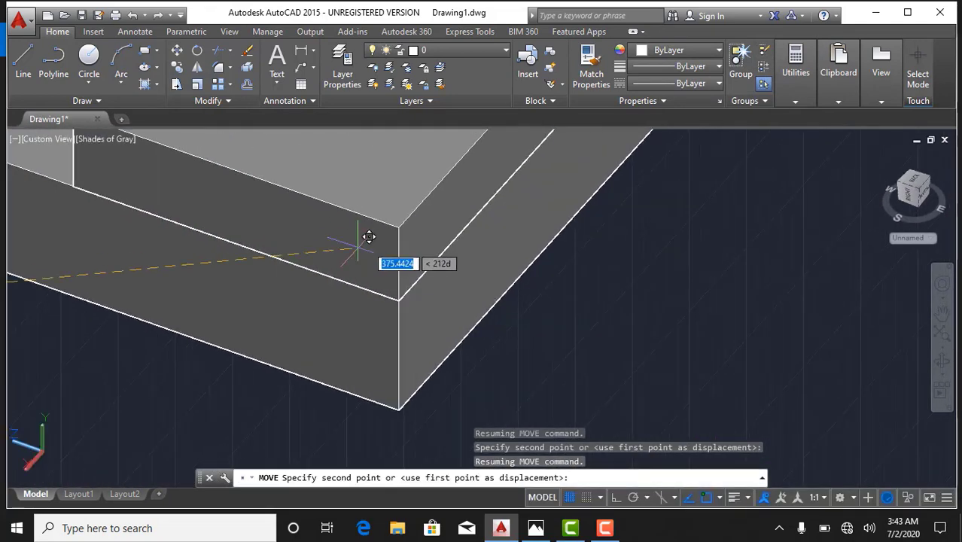
{"action": "left_click", "coordinate": [409, 217]}
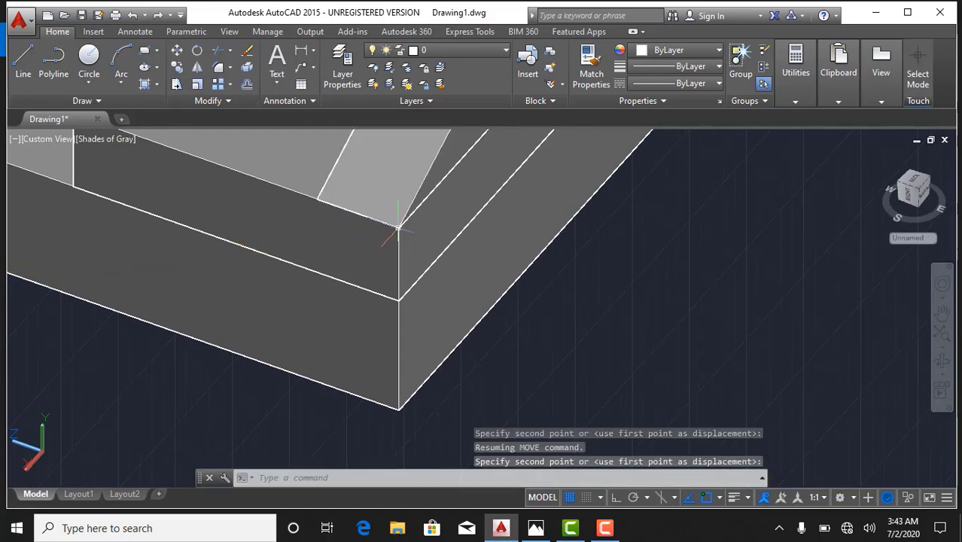
{"action": "scroll", "coordinate": [399, 226], "scroll_direction": "down", "scroll_amount": 3}
{"action": "scroll", "coordinate": [296, 250], "scroll_direction": "down", "scroll_amount": 2}
{"action": "mouse_move", "coordinate": [296, 249]}
{"action": "middle_mouse_down"}
{"action": "mouse_move", "coordinate": [292, 317]}
{"action": "mouse_move", "coordinate": [418, 301]}
{"action": "middle_mouse_up"}
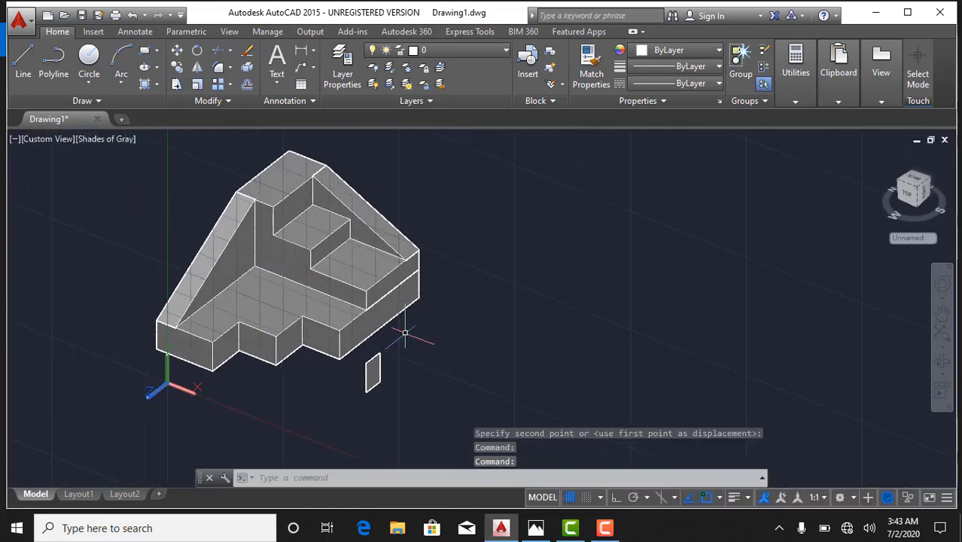
Window-select the small stray piece beside the model and delete it.
{"action": "left_click", "coordinate": [397, 360]}
{"action": "left_click", "coordinate": [363, 395]}
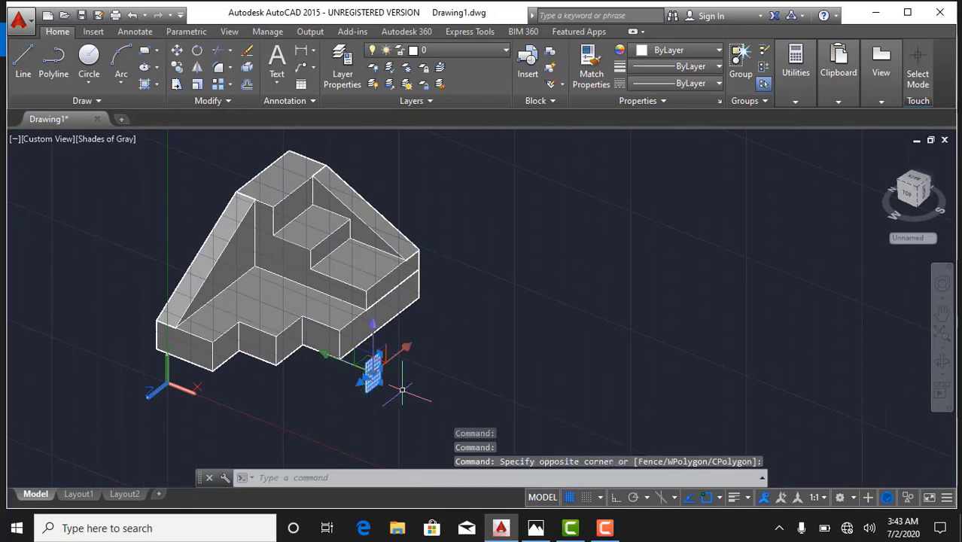
{"action": "key", "text": "Delete"}
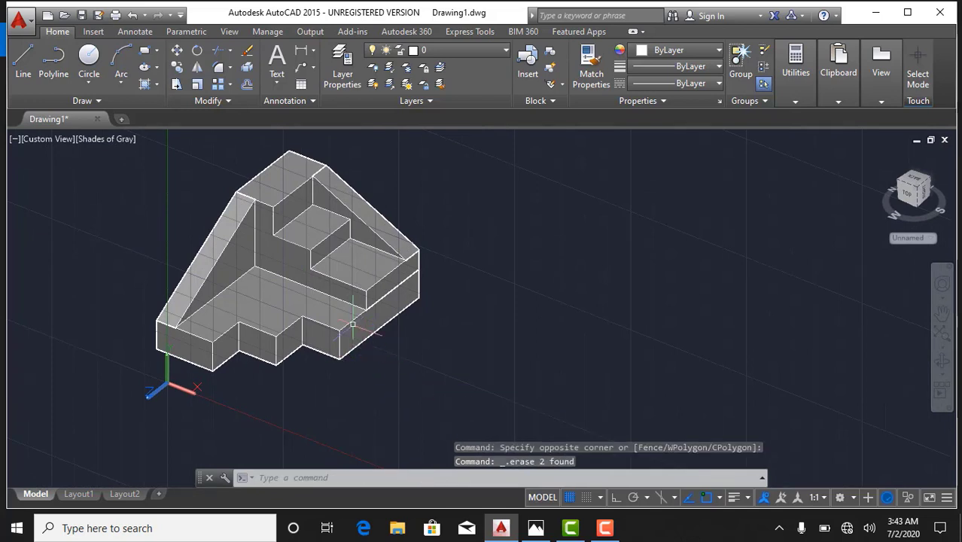
Orbit to inspect the model and compare it with the photographed reference sketch.
{"action": "mouse_move", "coordinate": [352, 360]}
{"action": "middle_mouse_down"}
{"action": "mouse_move", "coordinate": [436, 349]}
{"action": "mouse_move", "coordinate": [414, 350]}
{"action": "mouse_move", "coordinate": [415, 436]}
{"action": "middle_mouse_up"}
{"action": "scroll", "coordinate": [422, 386], "scroll_direction": "up", "scroll_amount": 2}
{"action": "scroll", "coordinate": [411, 374], "scroll_direction": "up", "scroll_amount": 2}
{"action": "scroll", "coordinate": [415, 436], "scroll_direction": "down", "scroll_amount": 2}
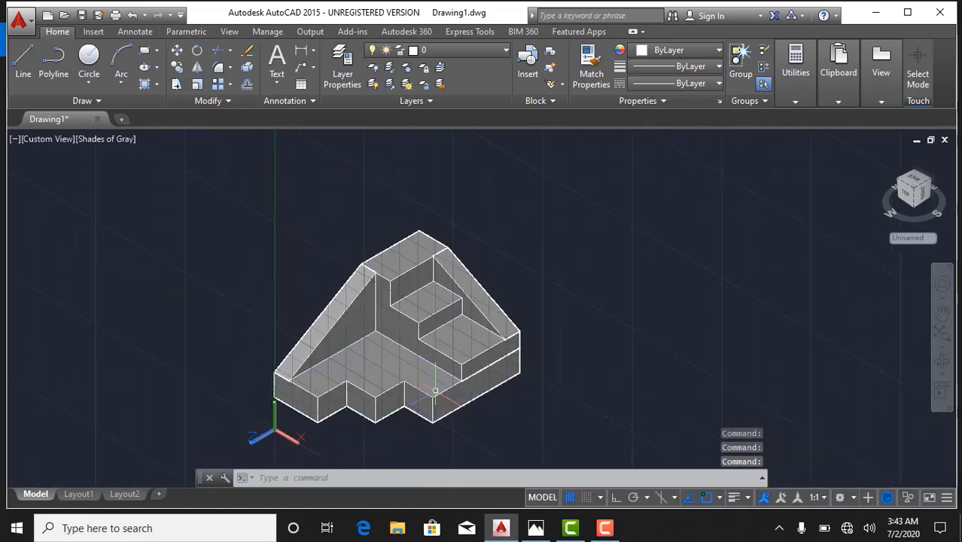
{"action": "scroll", "coordinate": [415, 436], "scroll_direction": "down", "scroll_amount": 1}
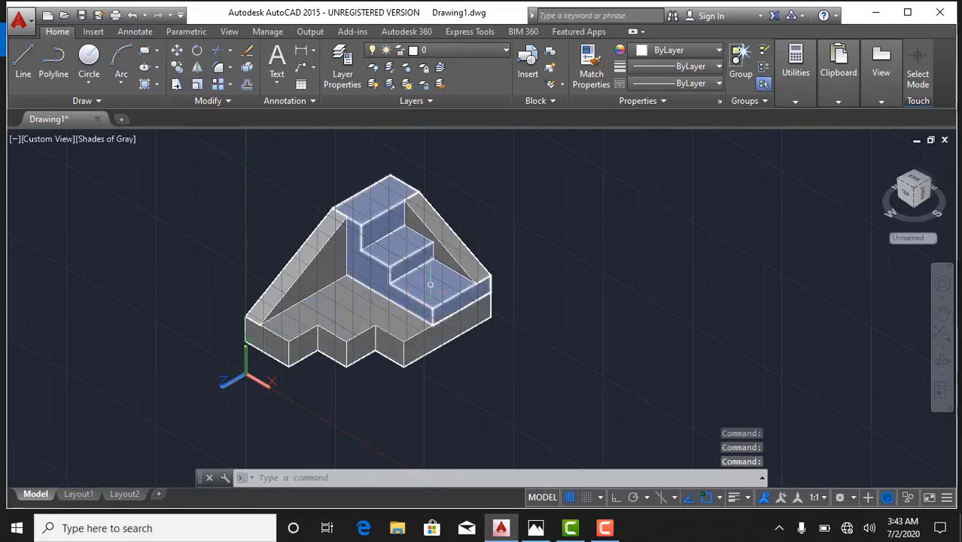
{"action": "key", "text": "alt+Tab"}
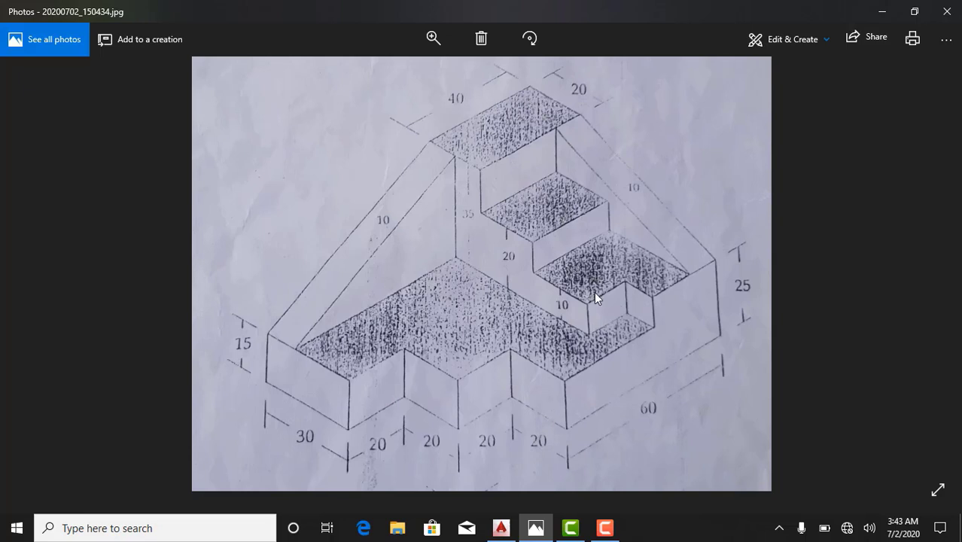
{"action": "left_click", "coordinate": [497, 527]}
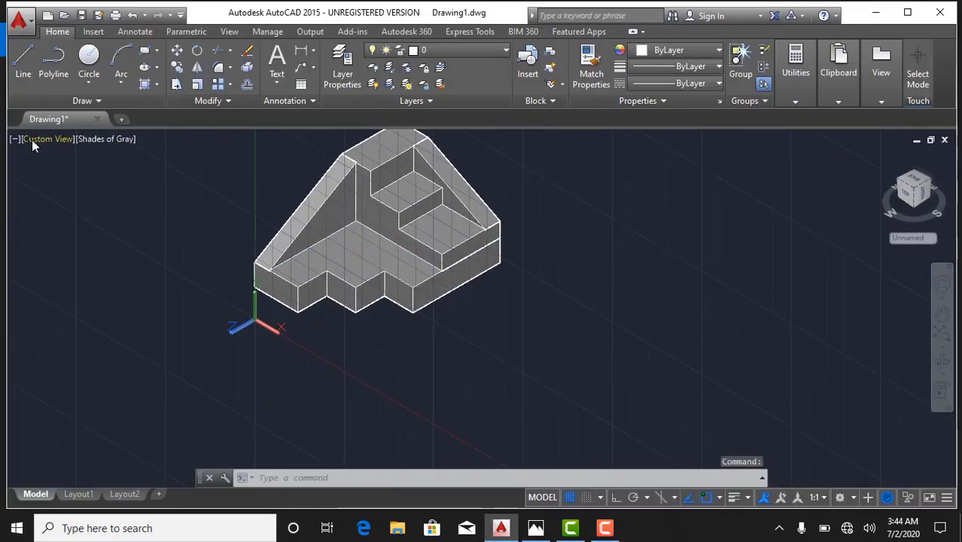
Set the viewport to the flat Top view, abandoning a stray LINE start.
{"action": "left_click", "coordinate": [32, 139]}
{"action": "left_click", "coordinate": [70, 174]}
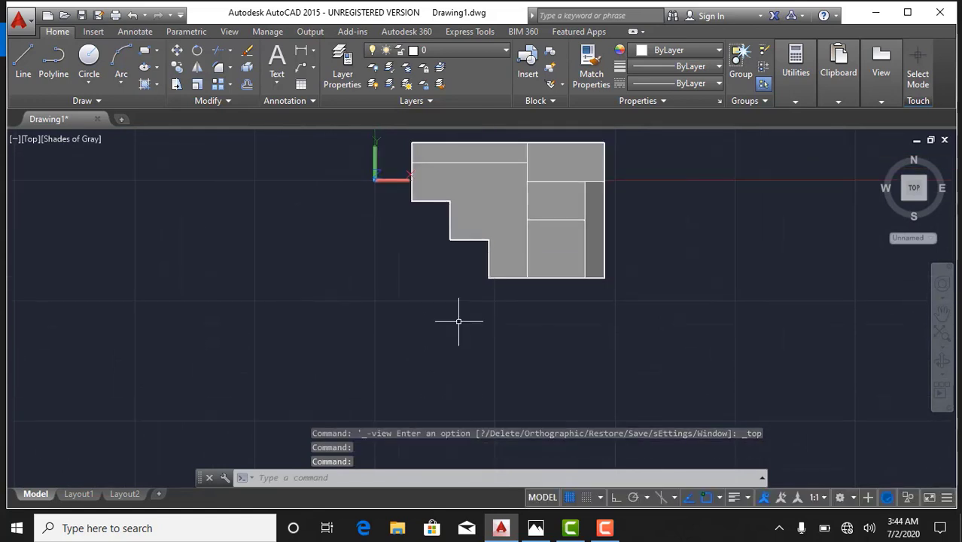
{"action": "type", "text": "l"}
{"action": "key", "text": "Return"}
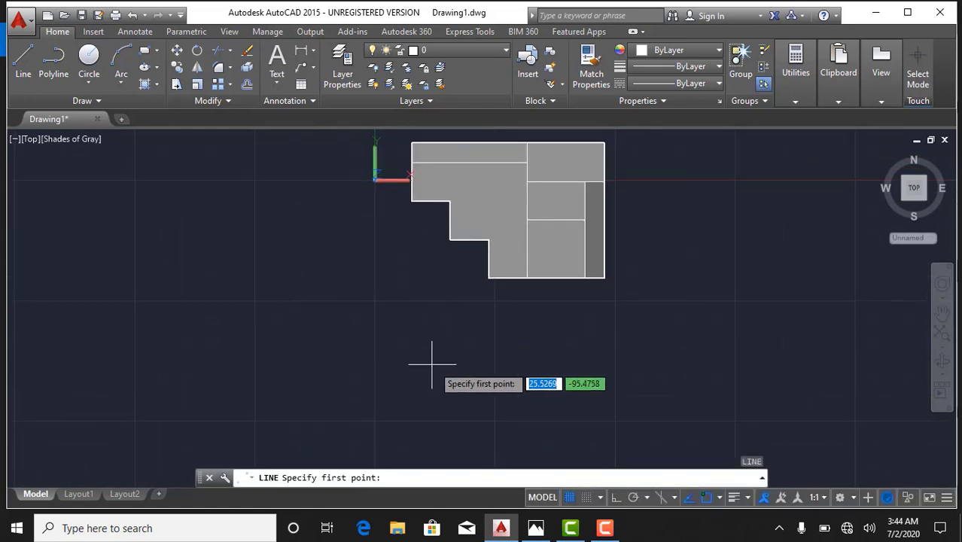
{"action": "middle_click_drag", "start_coordinate": [451, 359], "coordinate": [460, 350], "text": "shift"}
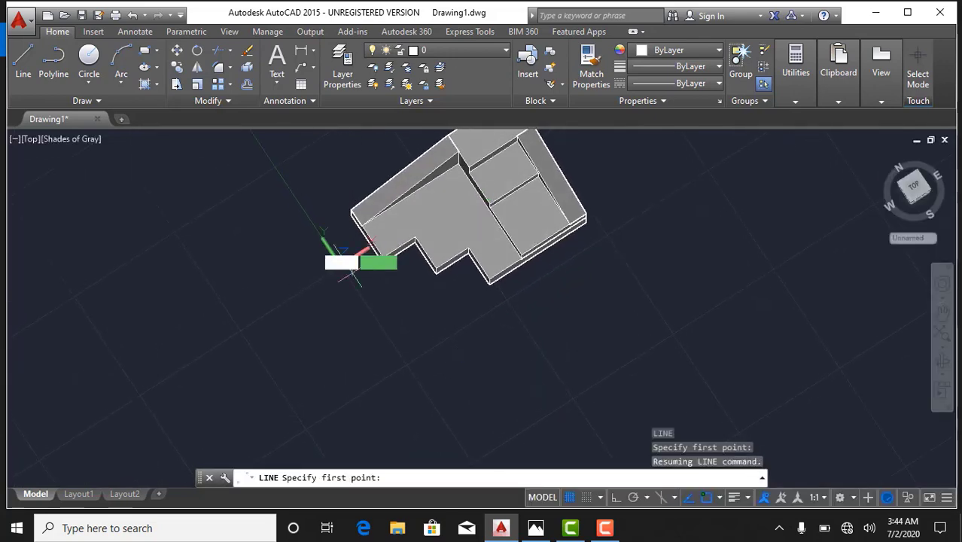
{"action": "key", "text": "Escape"}
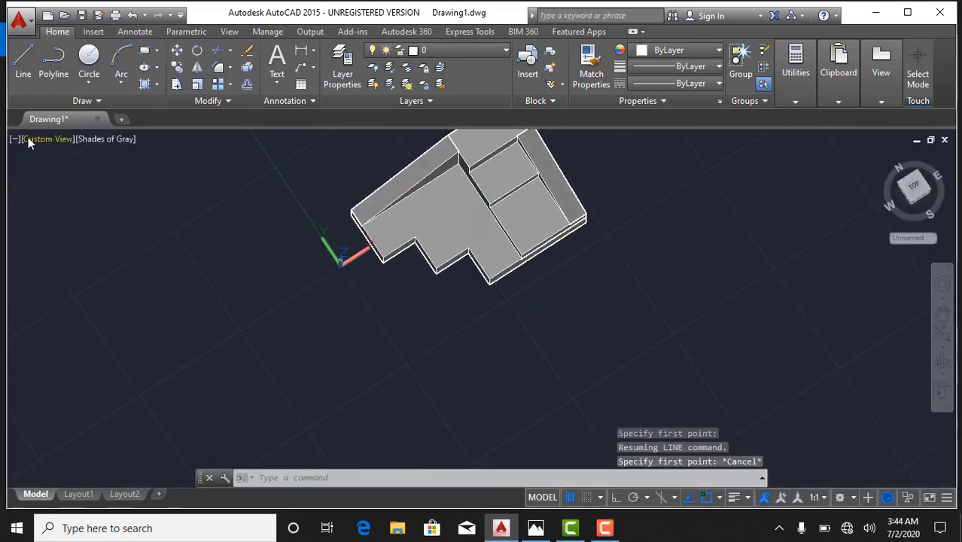
{"action": "left_click", "coordinate": [31, 139]}
{"action": "left_click", "coordinate": [47, 173]}
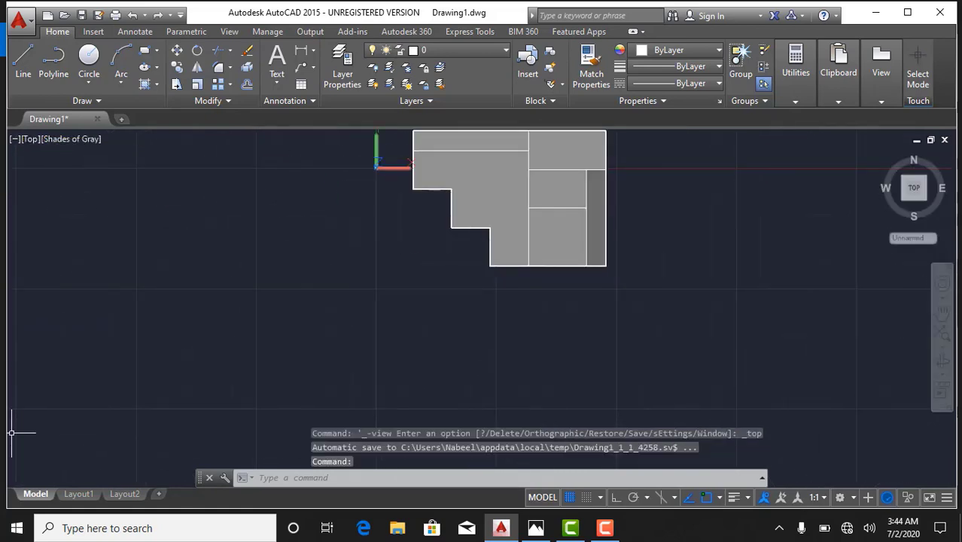
With Ortho on, draw a closed 10 by 20 line rectangle below-left of the model.
{"action": "key", "text": "Return"}
{"action": "left_click", "coordinate": [245, 276]}
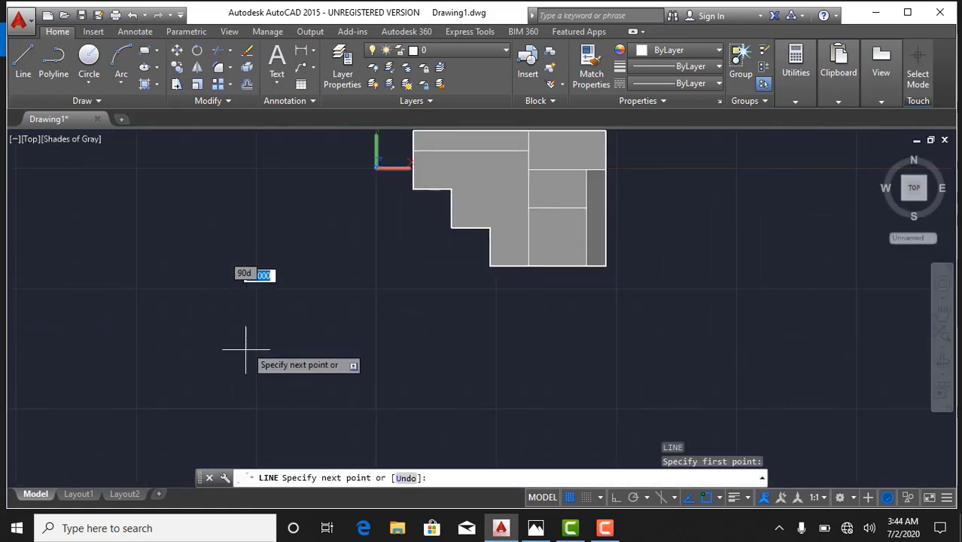
{"action": "key", "text": "F8"}
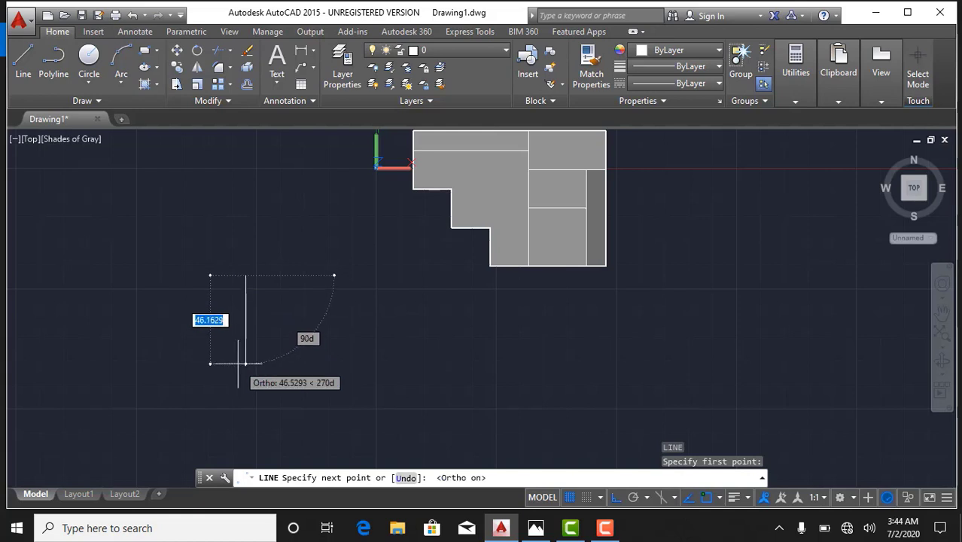
{"action": "type", "text": "10"}
{"action": "key", "text": "Return"}
{"action": "type", "text": "20"}
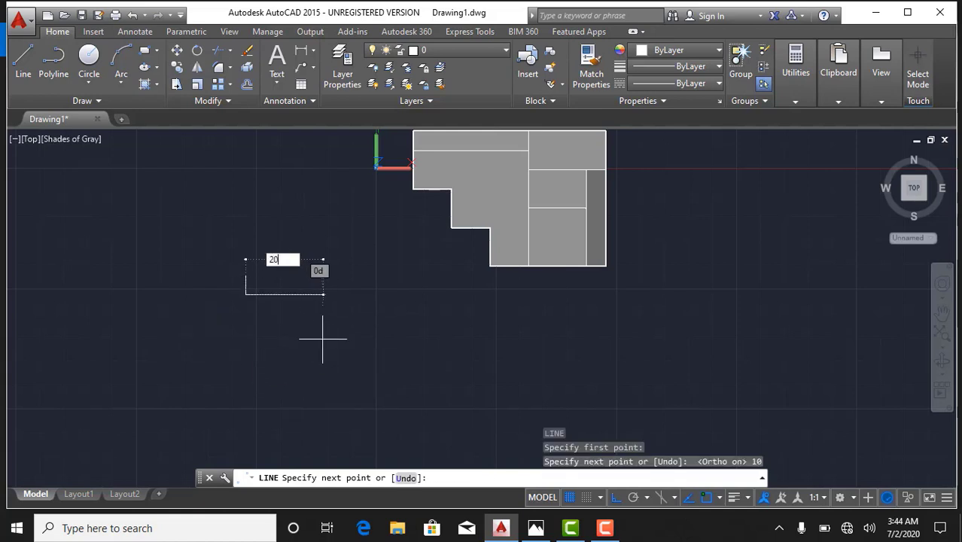
{"action": "key", "text": "Return"}
{"action": "type", "text": "10"}
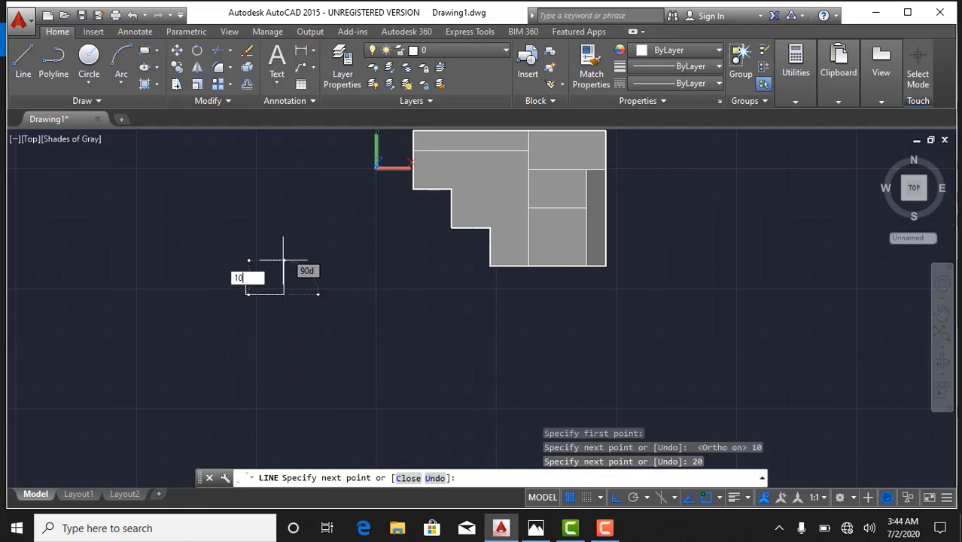
{"action": "key", "text": "Return"}
{"action": "type", "text": "c"}
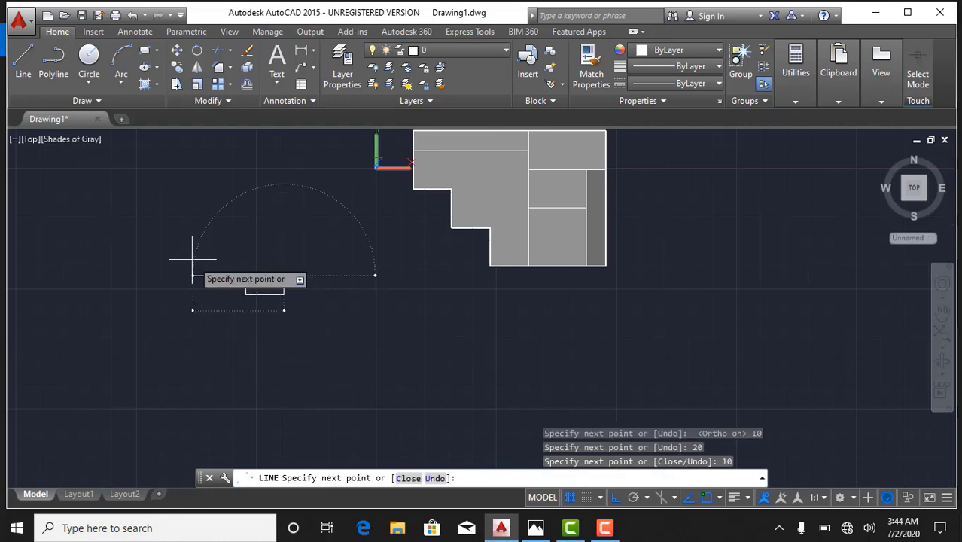
{"action": "key", "text": "Return"}
{"action": "scroll", "coordinate": [265, 282], "scroll_direction": "up", "scroll_amount": 3}
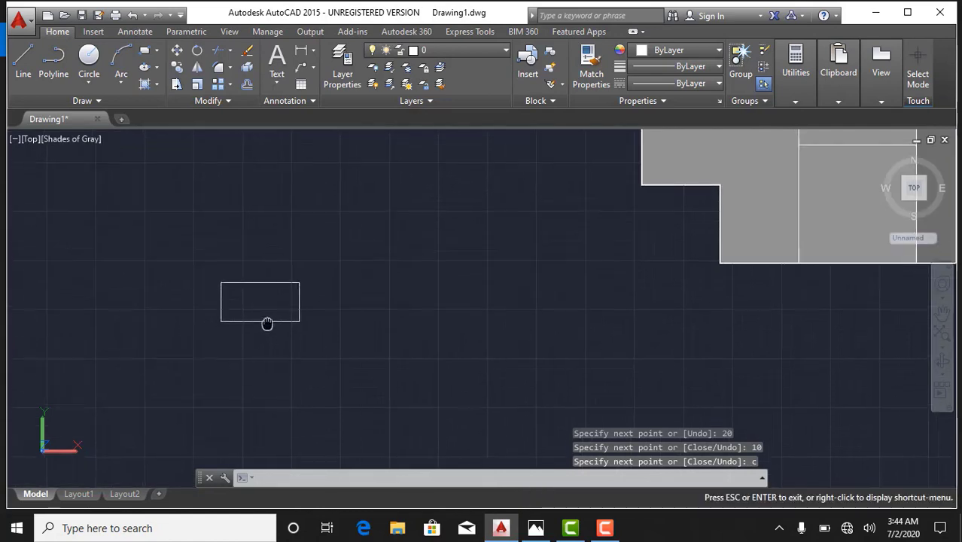
{"action": "scroll", "coordinate": [264, 293], "scroll_direction": "up", "scroll_amount": 2}
{"action": "scroll", "coordinate": [258, 293], "scroll_direction": "up", "scroll_amount": 2}
{"action": "middle_click_drag", "start_coordinate": [256, 302], "coordinate": [301, 309]}
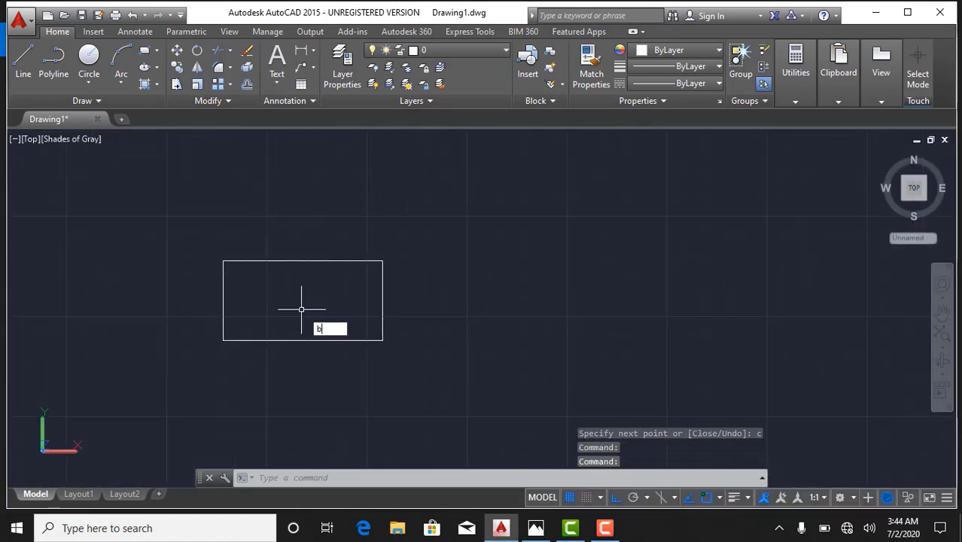
Run BO and pick inside the 20 by 10 rectangle to make a closed boundary polyline.
{"action": "type", "text": "bo"}
{"action": "key", "text": "Return"}
{"action": "left_click", "coordinate": [398, 189]}
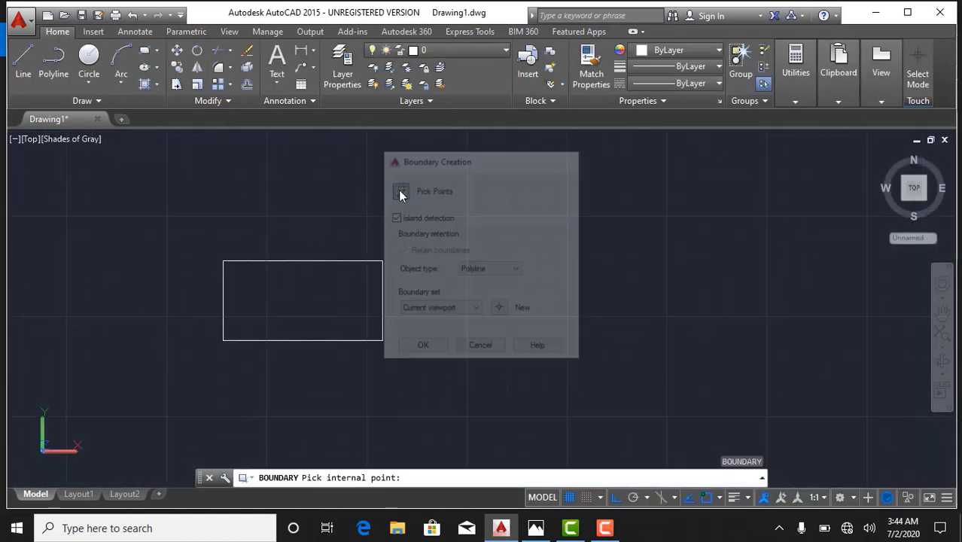
{"action": "left_click", "coordinate": [296, 290]}
{"action": "key", "text": "Return"}
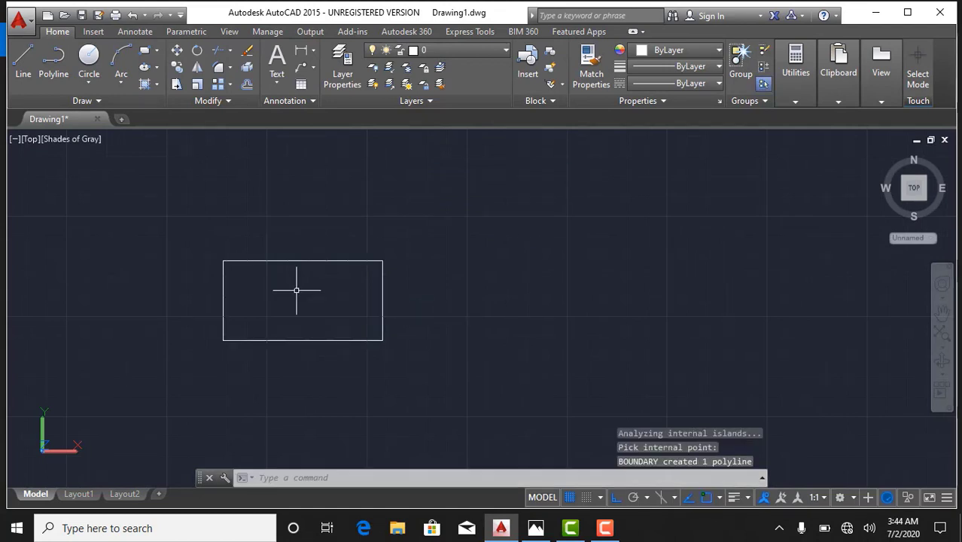
{"action": "type", "text": "ext"}
{"action": "key", "text": "Return"}
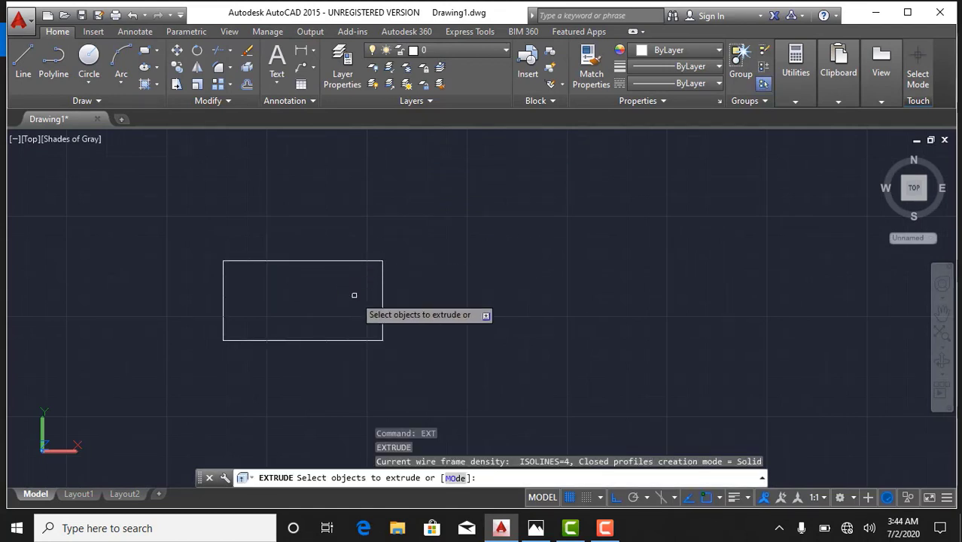
{"action": "key", "text": "Escape"}
{"action": "key", "text": "Return"}
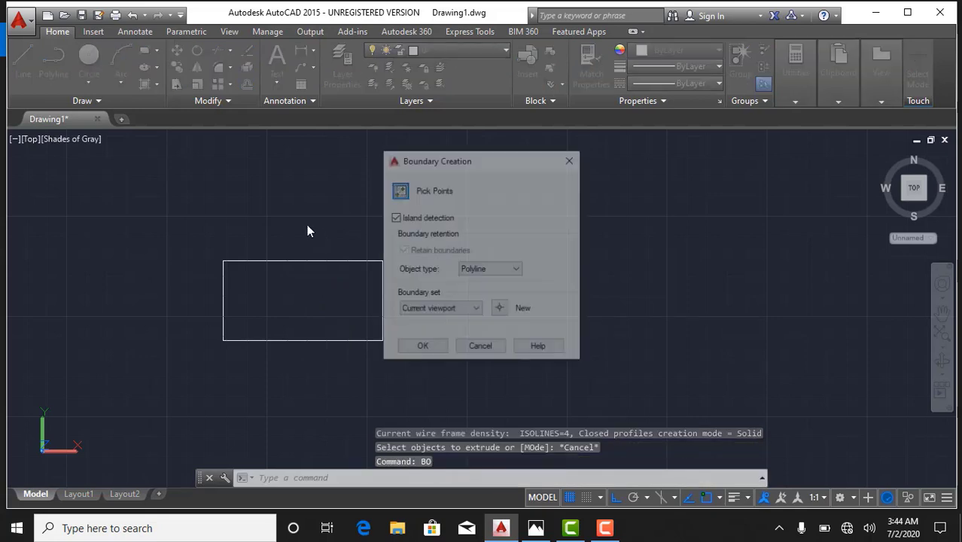
{"action": "left_click", "coordinate": [397, 190]}
{"action": "left_click", "coordinate": [297, 293]}
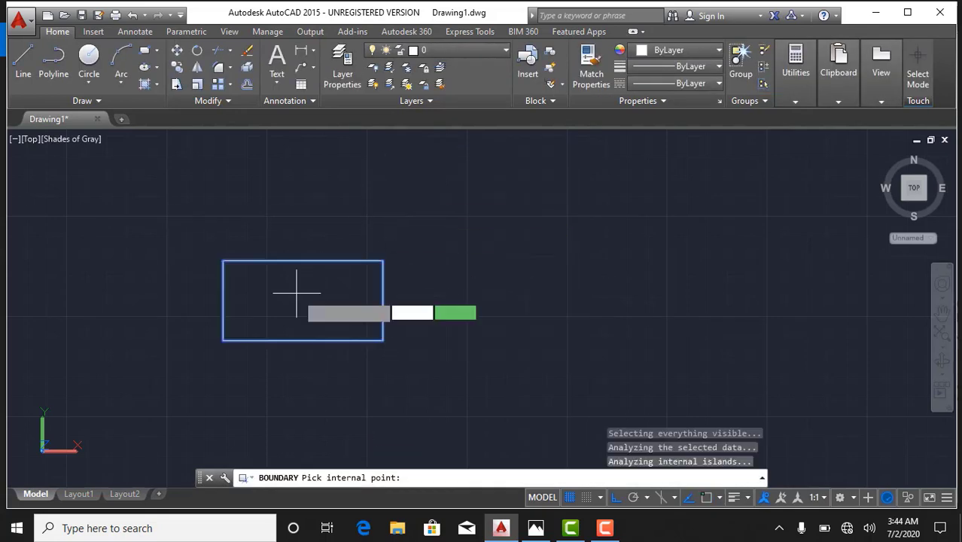
{"action": "key", "text": "Return"}
Extrude the rectangle boundary 10 units into a small box.
{"action": "type", "text": "ext"}
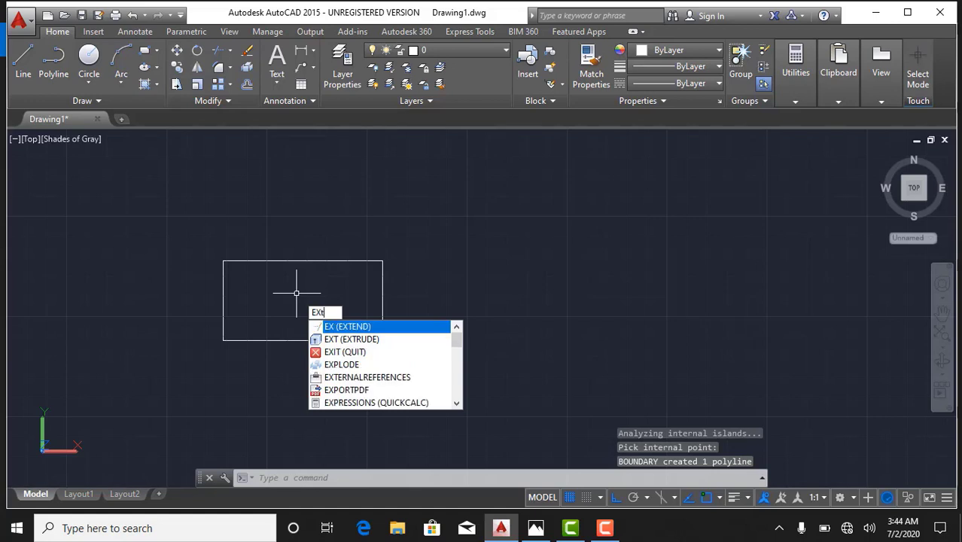
{"action": "key", "text": "Return"}
{"action": "left_click", "coordinate": [296, 261]}
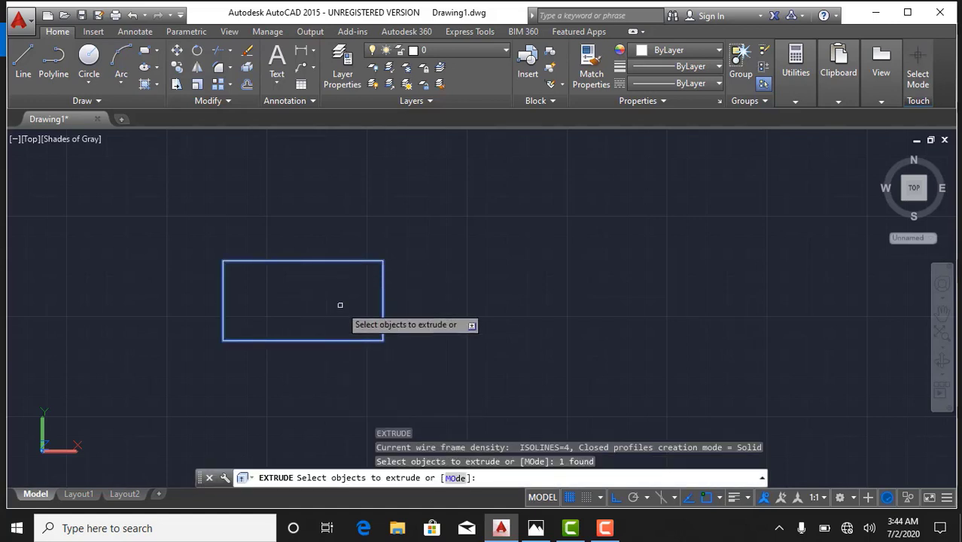
{"action": "key", "text": "Return"}
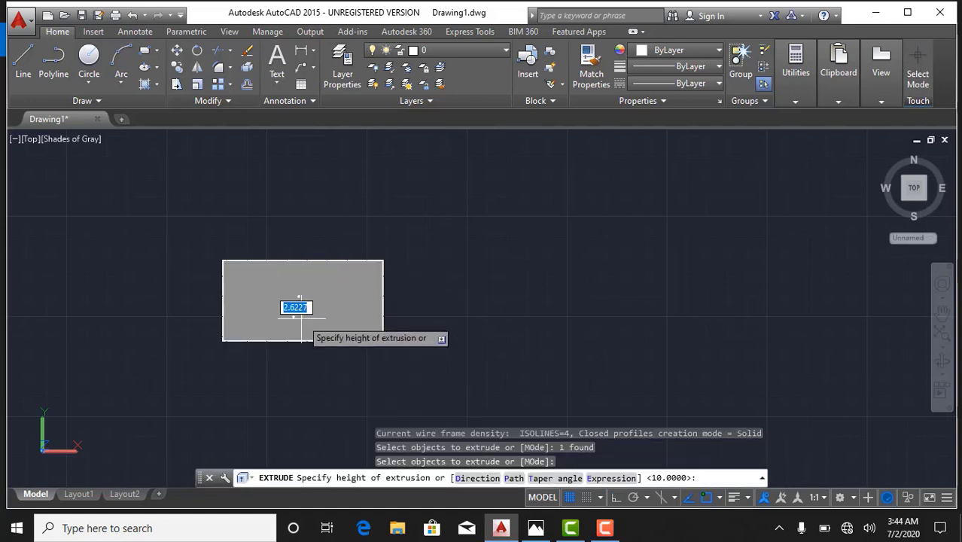
{"action": "key", "text": "Return"}
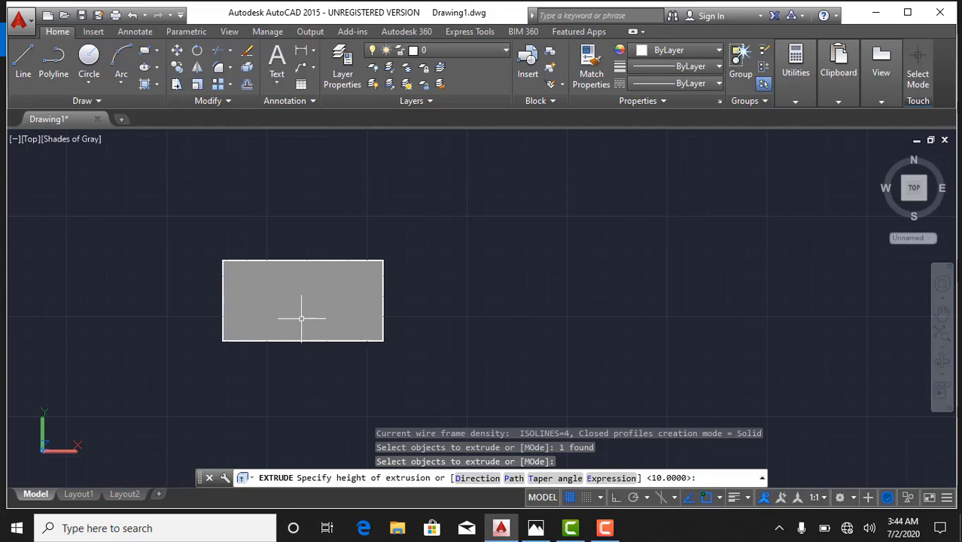
Switch to the SW Isometric view and pan to show both solids.
{"action": "left_click", "coordinate": [33, 140]}
{"action": "left_click", "coordinate": [104, 268]}
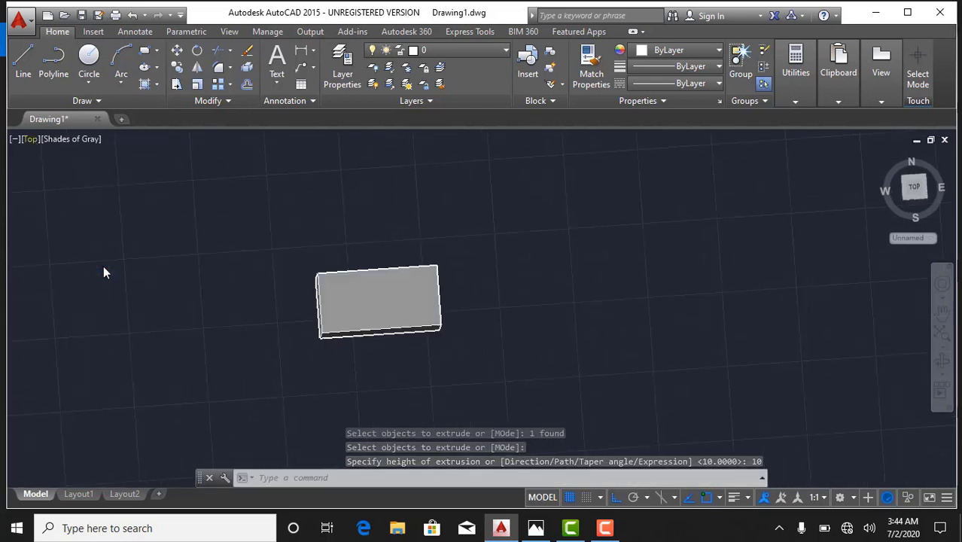
{"action": "scroll", "coordinate": [339, 392], "scroll_direction": "down", "scroll_amount": 3}
{"action": "middle_click_drag", "start_coordinate": [339, 392], "coordinate": [256, 290]}
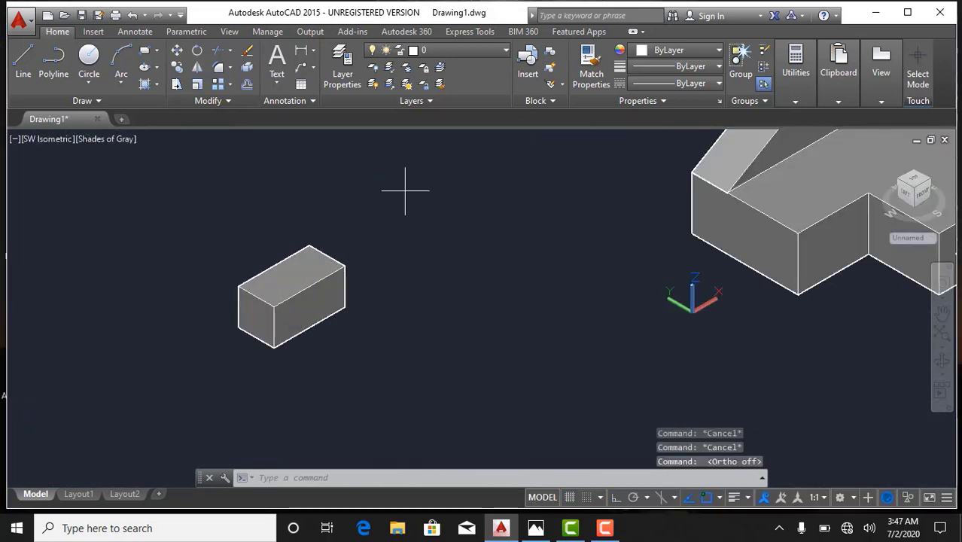
Move the small box from its bottom corner onto the stepped solid's front corner.
{"action": "left_click", "coordinate": [404, 192]}
{"action": "left_click", "coordinate": [226, 360]}
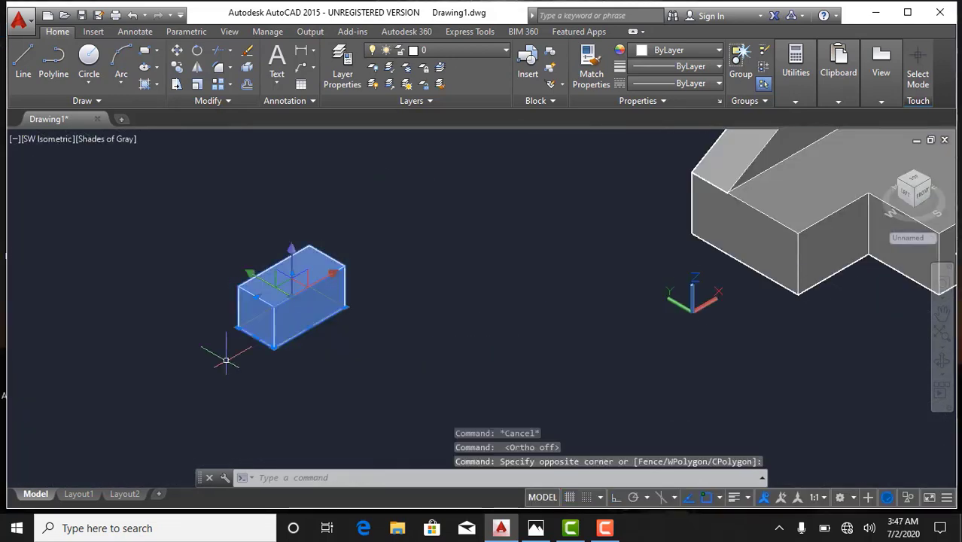
{"action": "key", "text": "Return"}
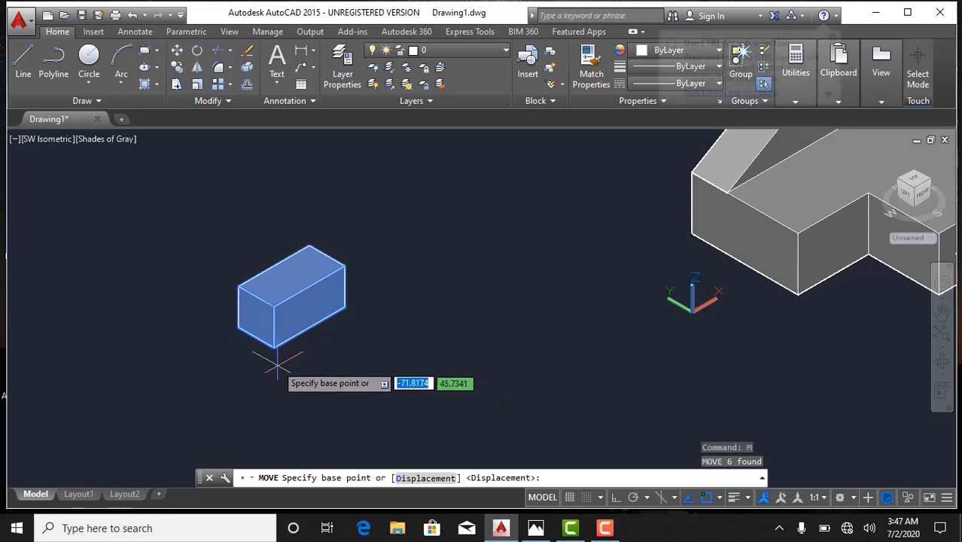
{"action": "left_click", "coordinate": [273, 347]}
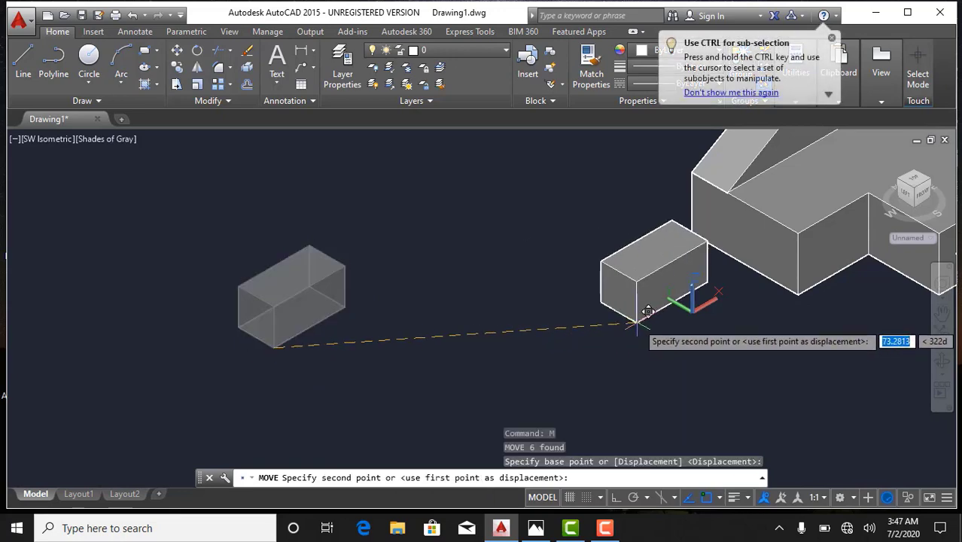
{"action": "scroll", "coordinate": [644, 318], "scroll_direction": "up", "scroll_amount": 3}
{"action": "scroll", "coordinate": [393, 389], "scroll_direction": "up", "scroll_amount": 2}
{"action": "scroll", "coordinate": [580, 324], "scroll_direction": "down", "scroll_amount": 3}
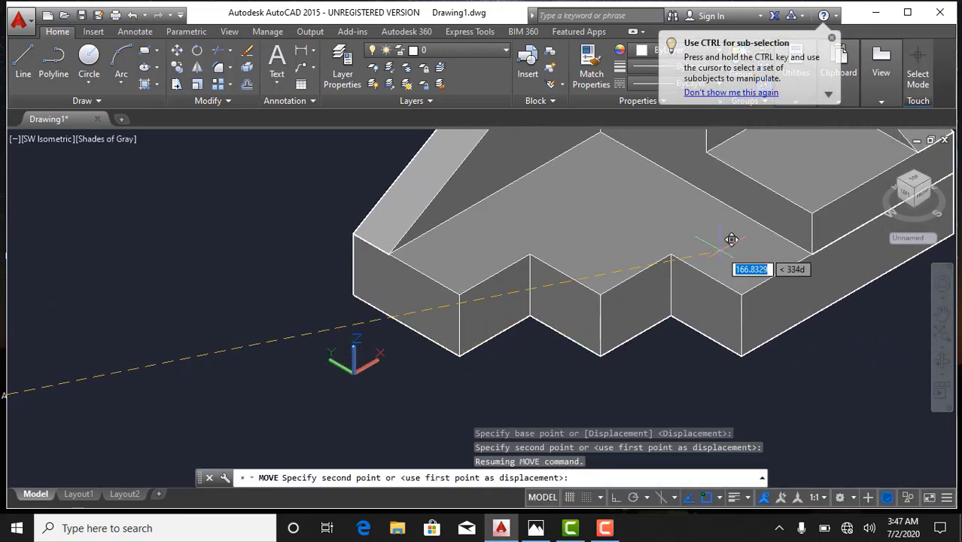
{"action": "scroll", "coordinate": [440, 361], "scroll_direction": "up", "scroll_amount": 3}
{"action": "scroll", "coordinate": [514, 345], "scroll_direction": "up", "scroll_amount": 1}
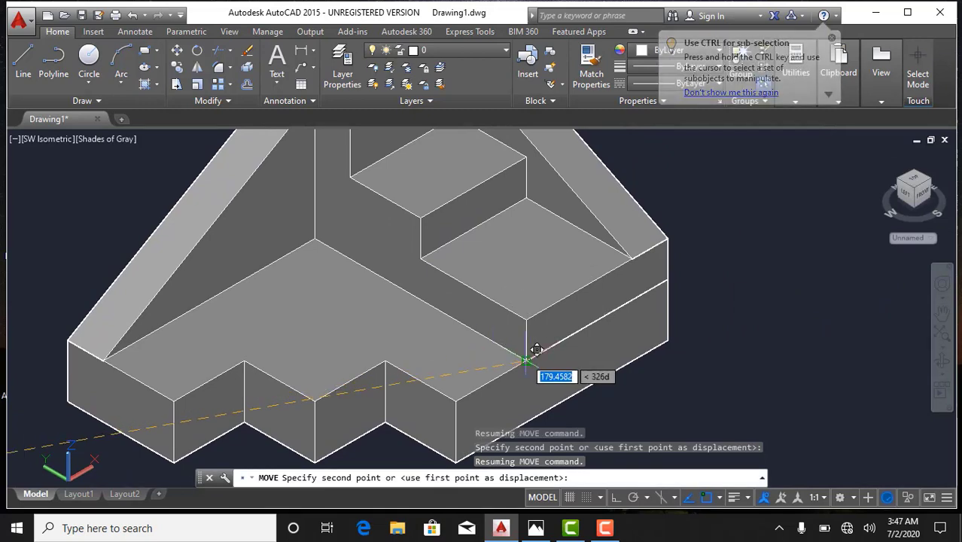
{"action": "left_click", "coordinate": [526, 357]}
{"action": "key", "text": "Escape"}
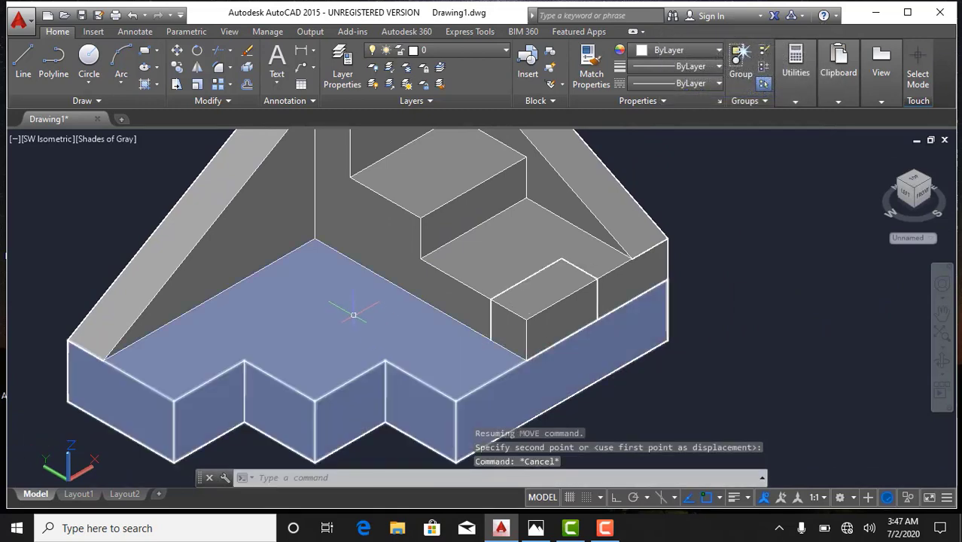
{"action": "scroll", "coordinate": [354, 313], "scroll_direction": "down", "scroll_amount": 2}
{"action": "middle_click_drag", "start_coordinate": [353, 312], "coordinate": [358, 324]}
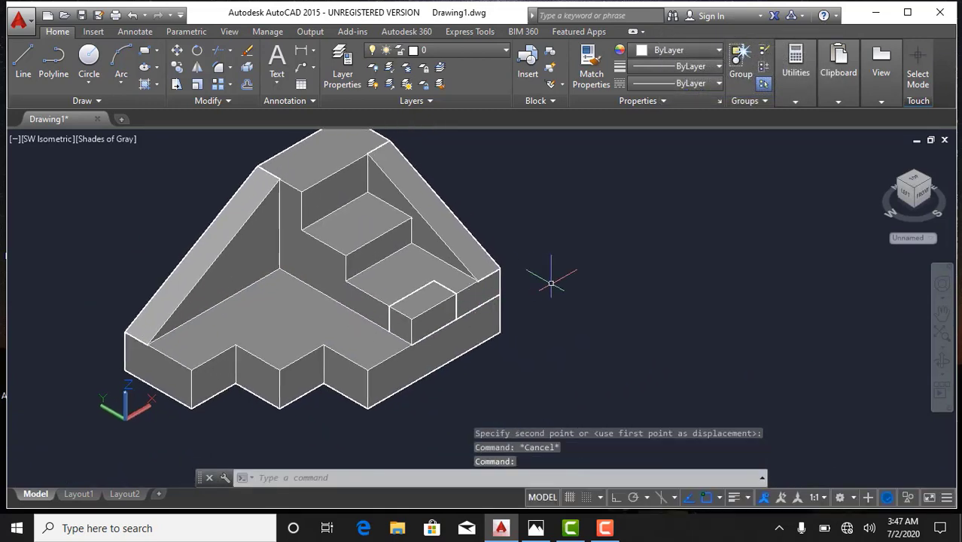
Attempt subtracting from the stepped solid twice, cancelling both attempts.
{"action": "type", "text": "su"}
{"action": "key", "text": "Return"}
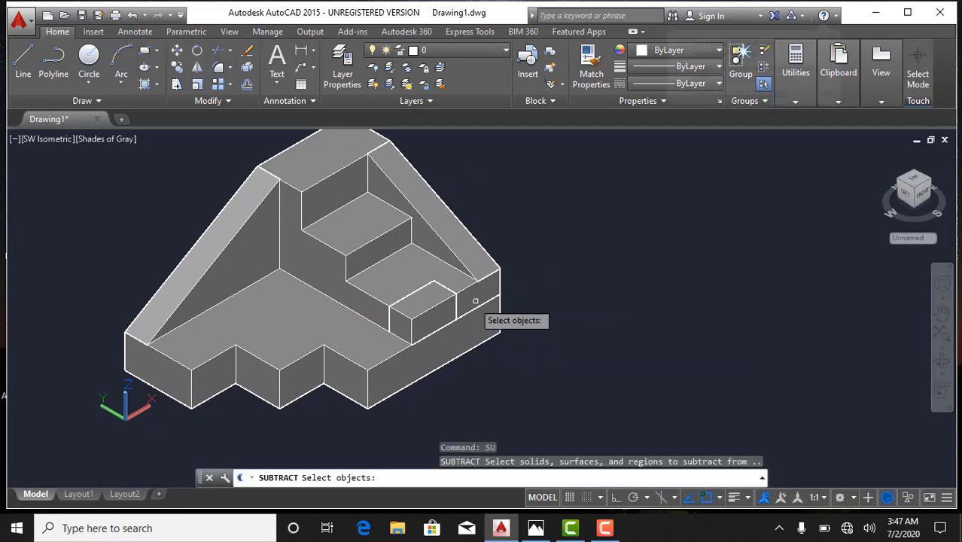
{"action": "left_click", "coordinate": [424, 268]}
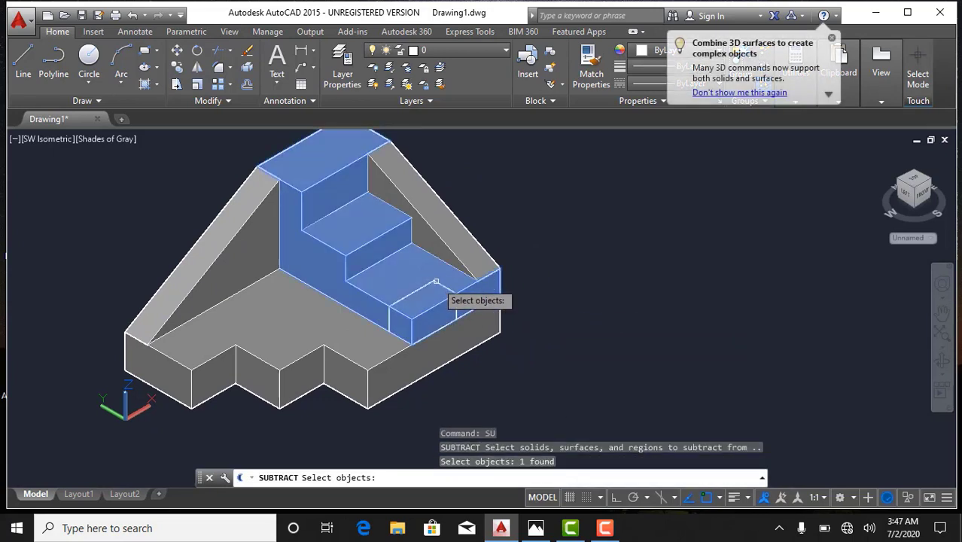
{"action": "key", "text": "Return"}
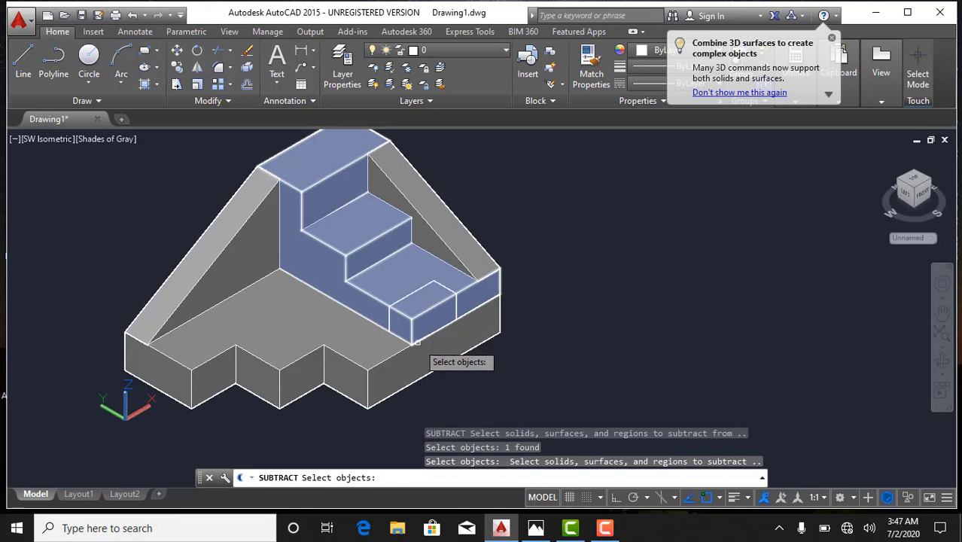
{"action": "key", "text": "Escape"}
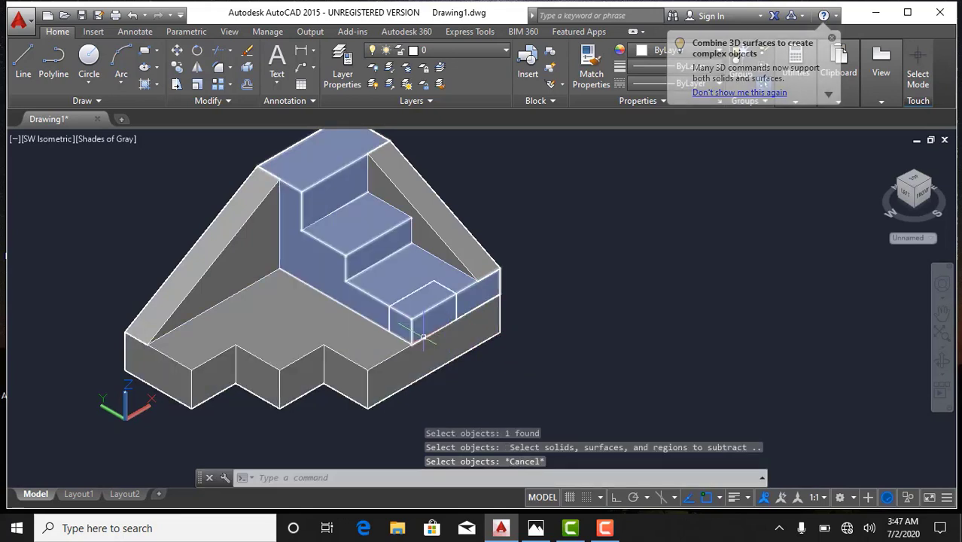
{"action": "type", "text": "SU"}
{"action": "key", "text": "Return"}
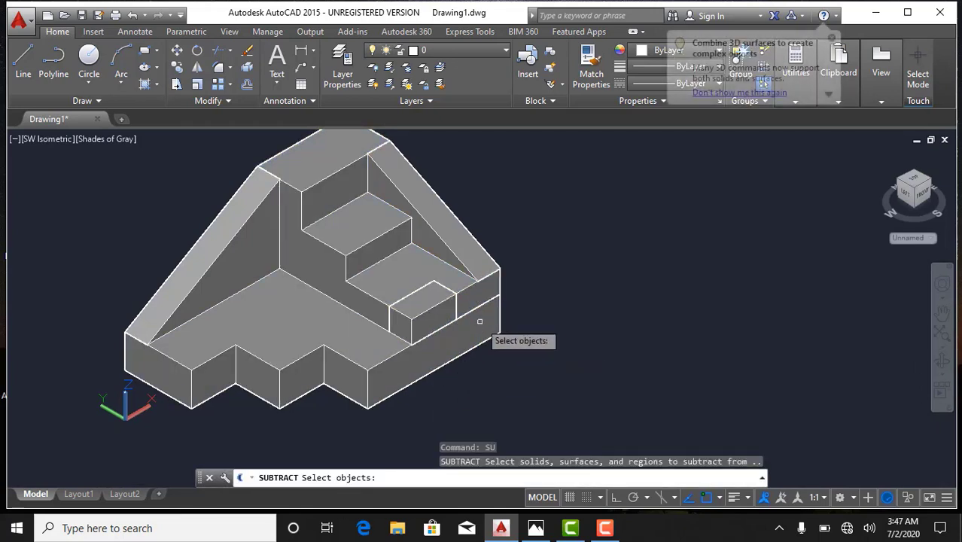
{"action": "scroll", "coordinate": [359, 320], "scroll_direction": "up", "scroll_amount": 4}
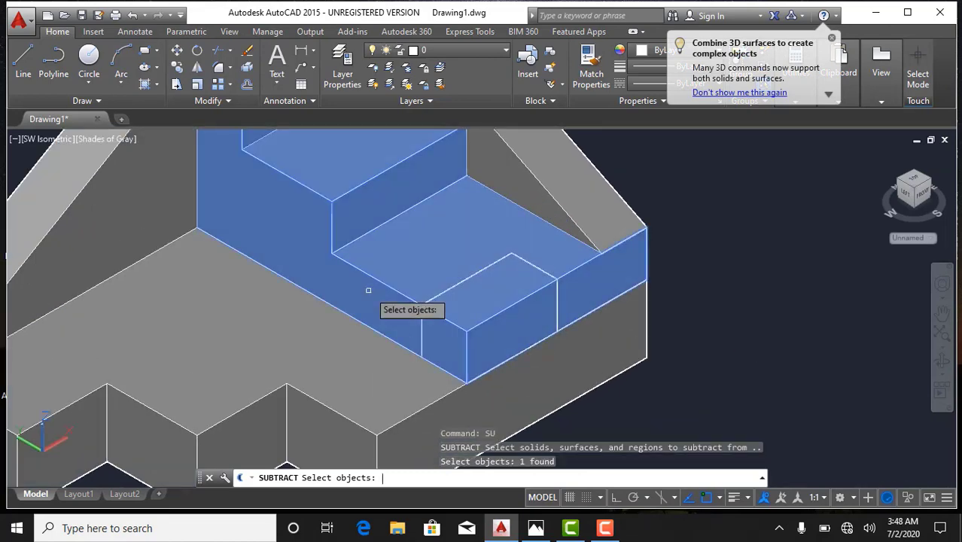
{"action": "key", "text": "Return"}
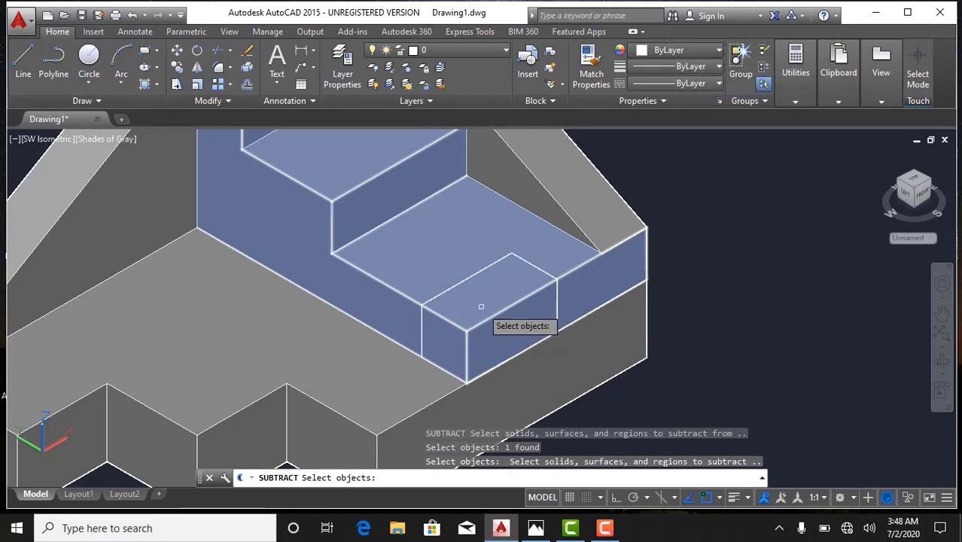
{"action": "key", "text": "Escape"}
{"action": "key", "text": "Escape"}
{"action": "scroll", "coordinate": [649, 322], "scroll_direction": "down", "scroll_amount": 2}
{"action": "scroll", "coordinate": [649, 322], "scroll_direction": "down", "scroll_amount": 2}
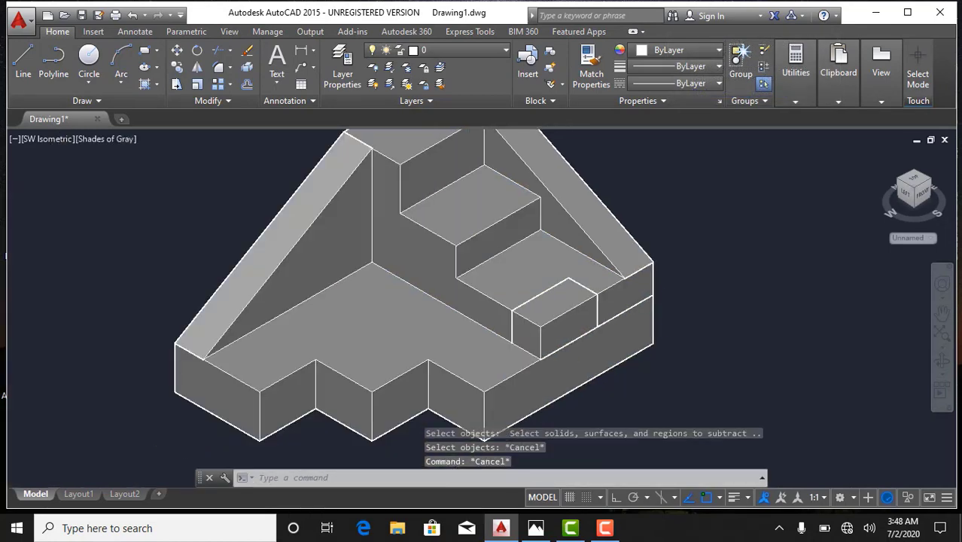
{"action": "scroll", "coordinate": [648, 361], "scroll_direction": "down", "scroll_amount": 2}
{"action": "scroll", "coordinate": [625, 347], "scroll_direction": "down", "scroll_amount": 2}
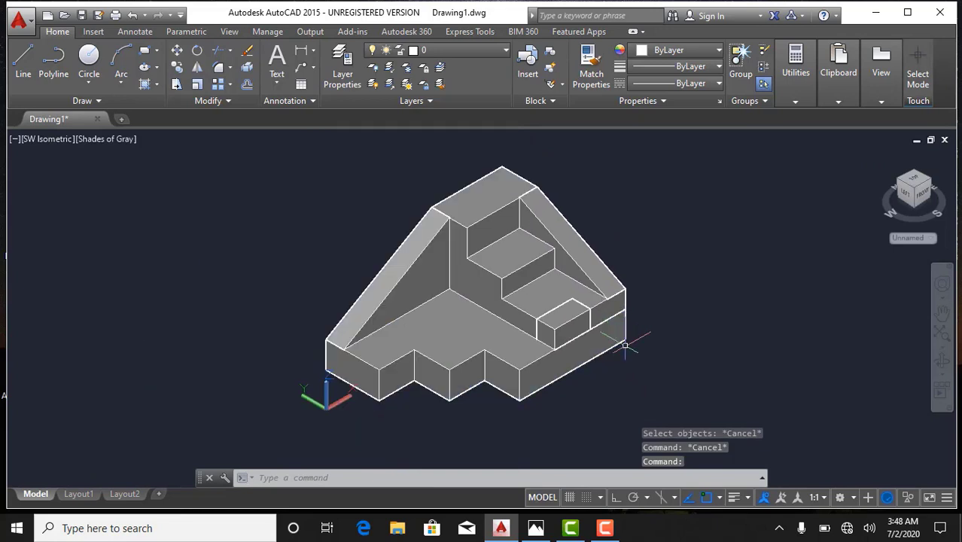
{"action": "key", "text": "Escape"}
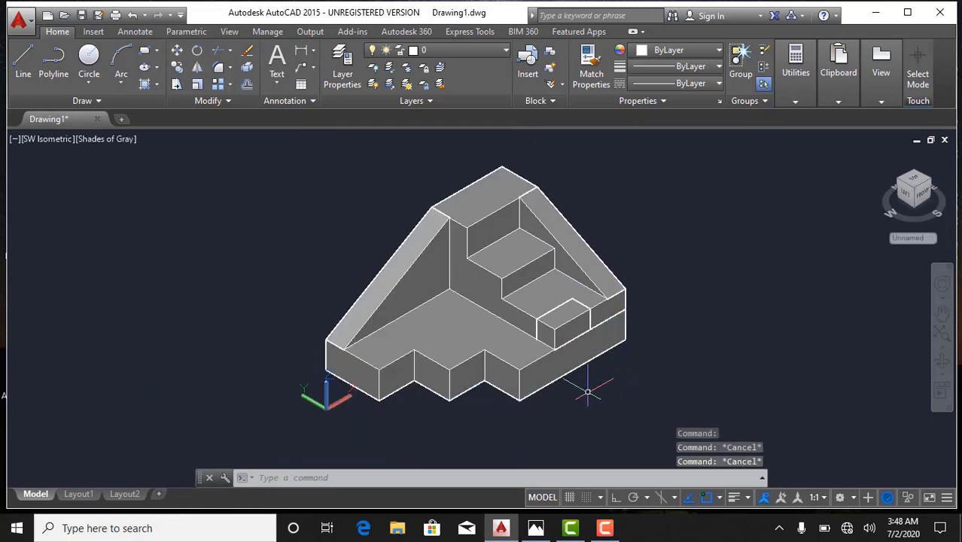
Union the stepped solid with the right sloped rib.
{"action": "type", "text": "uni"}
{"action": "key", "text": "Return"}
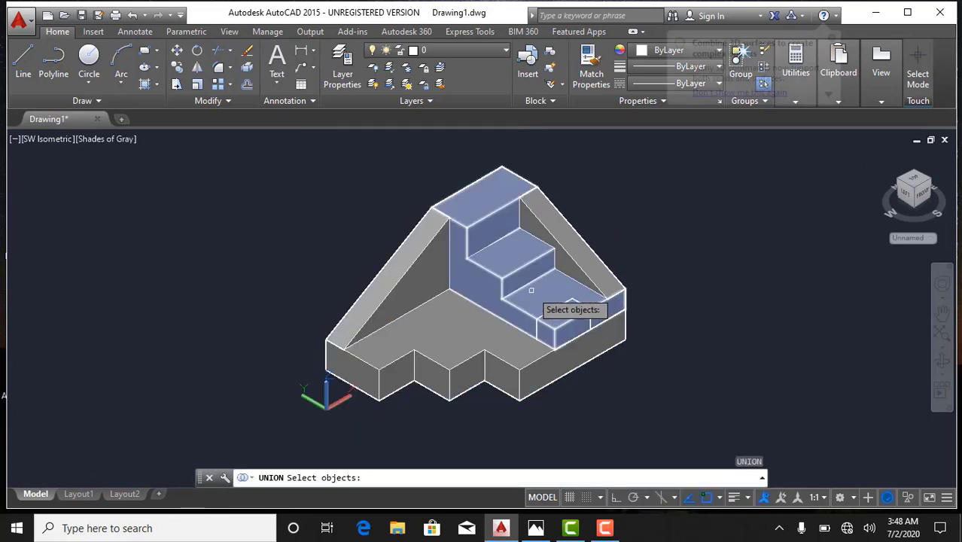
{"action": "left_click", "coordinate": [531, 290]}
{"action": "left_click", "coordinate": [570, 242]}
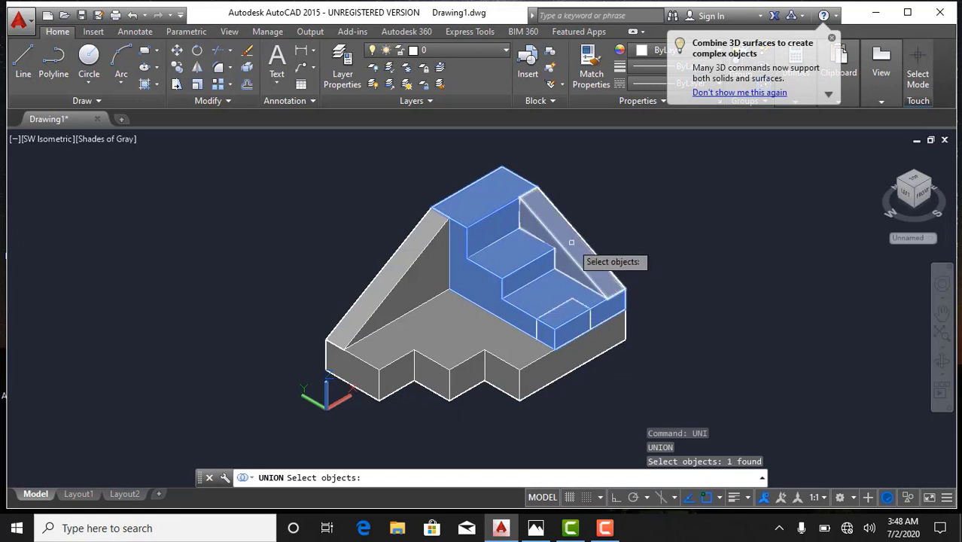
{"action": "key", "text": "Return"}
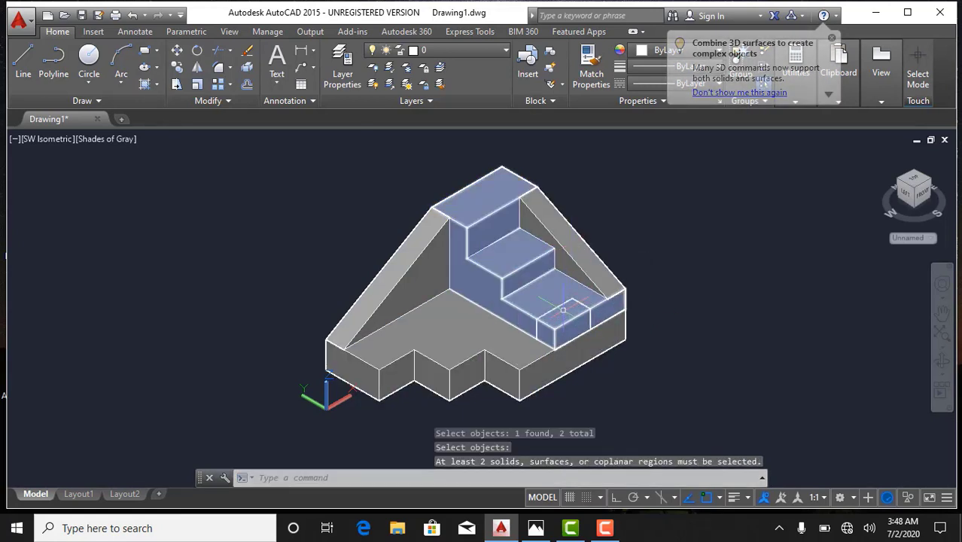
Subtract the small box from the stepped solid, leaving a rectangular notch.
{"action": "type", "text": "su"}
{"action": "key", "text": "Return"}
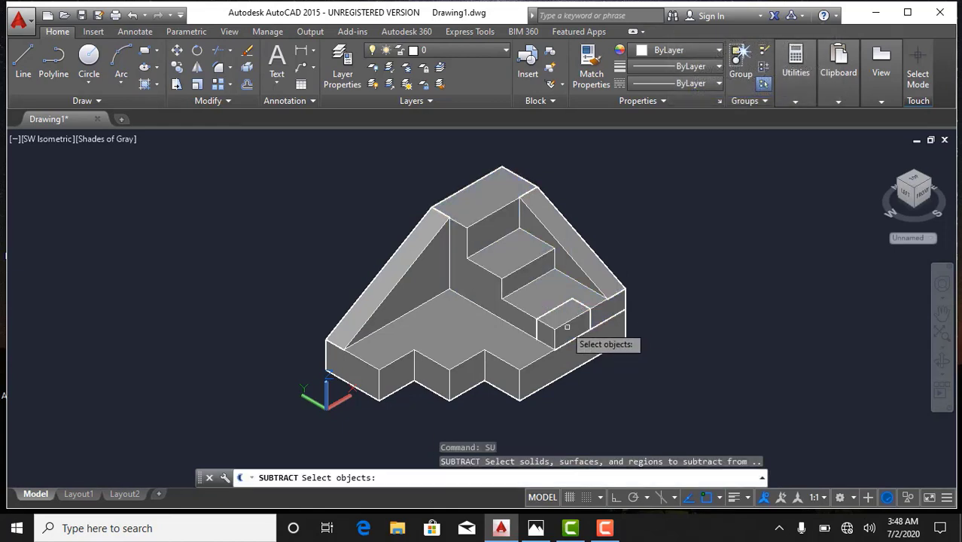
{"action": "left_click", "coordinate": [544, 293]}
{"action": "key", "text": "Return"}
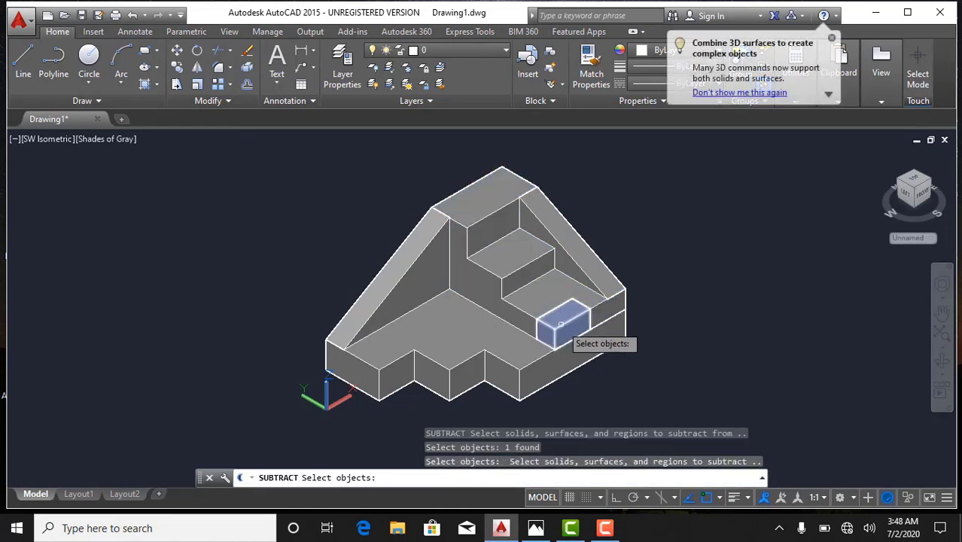
{"action": "left_click", "coordinate": [561, 324]}
{"action": "key", "text": "Return"}
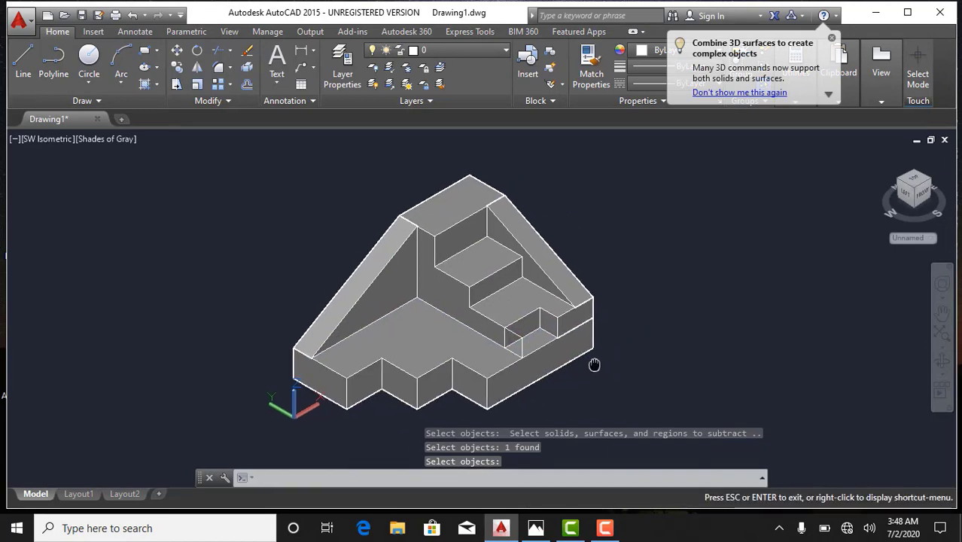
{"action": "key", "text": "Return"}
Orbit to the notch and delete the three stray lines left there.
{"action": "scroll", "coordinate": [509, 327], "scroll_direction": "up", "scroll_amount": 5}
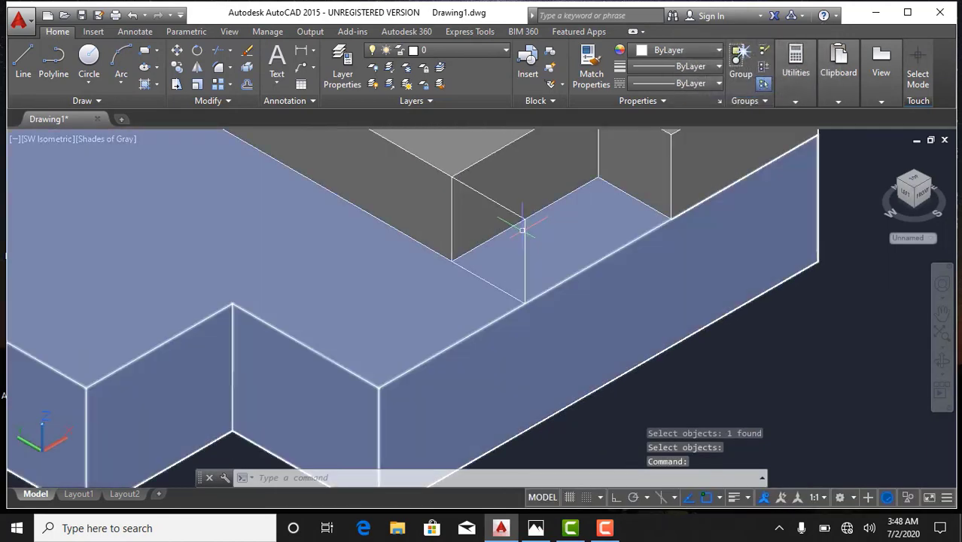
{"action": "left_click", "coordinate": [522, 223]}
{"action": "key", "text": "Escape"}
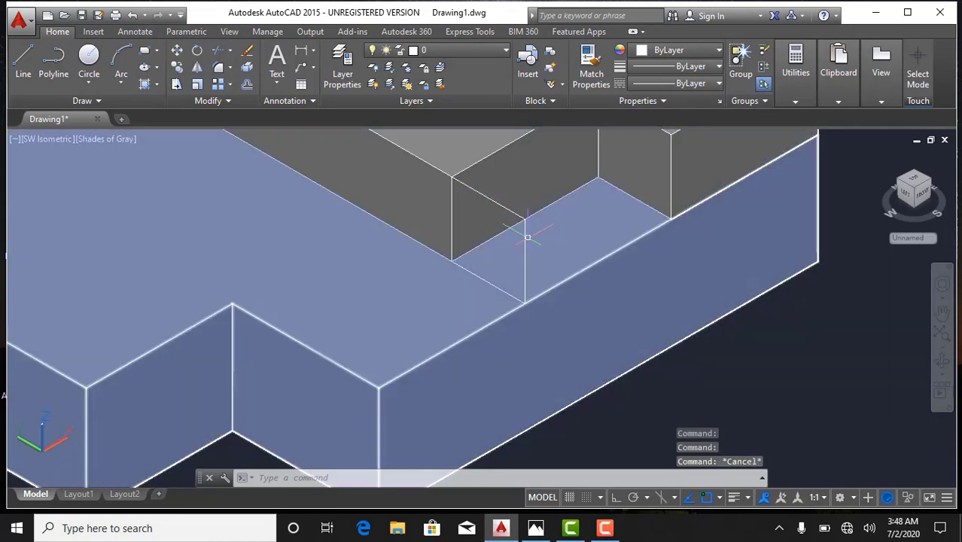
{"action": "scroll", "coordinate": [525, 241], "scroll_direction": "down", "scroll_amount": 2}
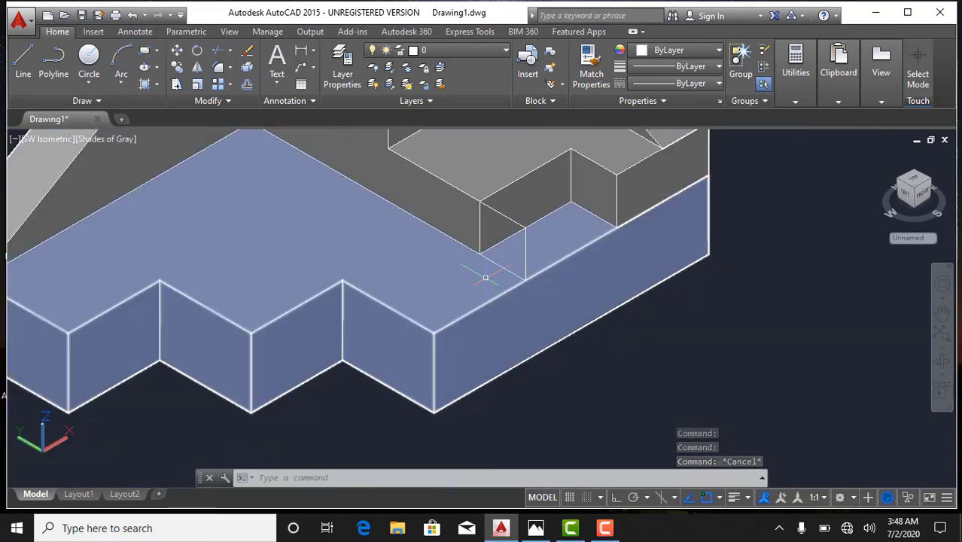
{"action": "middle_click_drag", "start_coordinate": [486, 278], "coordinate": [502, 201], "text": "shift"}
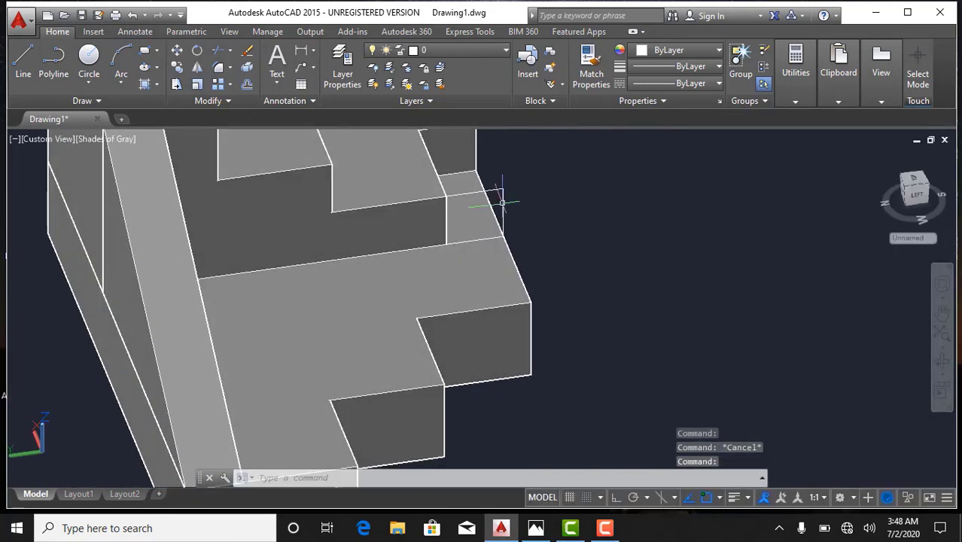
{"action": "left_click", "coordinate": [502, 194], "text": "ctrl"}
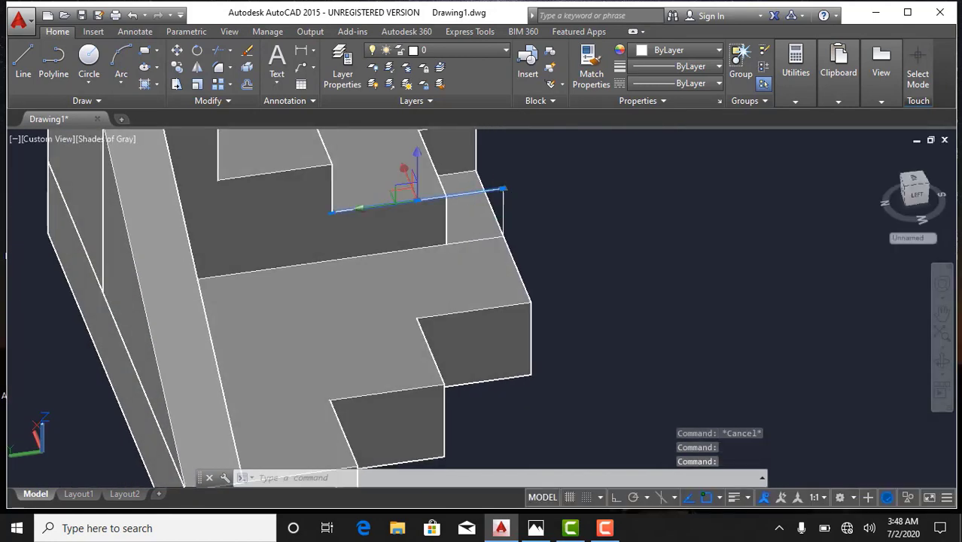
{"action": "key", "text": "Delete"}
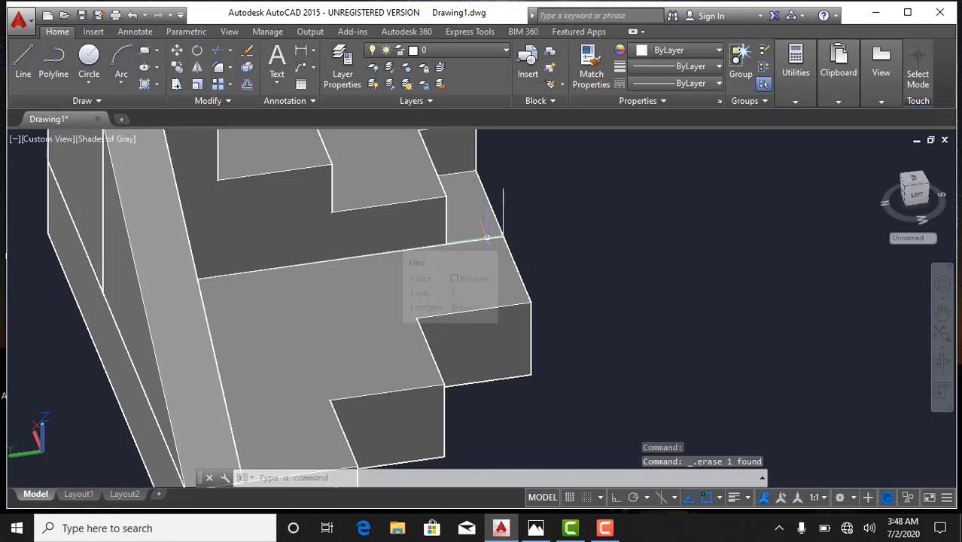
{"action": "left_click", "coordinate": [487, 238]}
{"action": "key", "text": "Delete"}
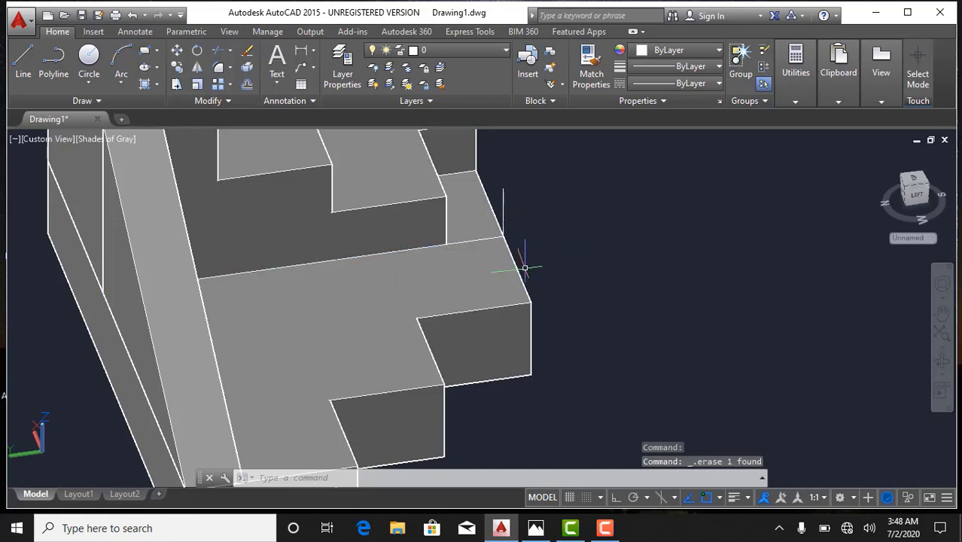
{"action": "left_click", "coordinate": [503, 194]}
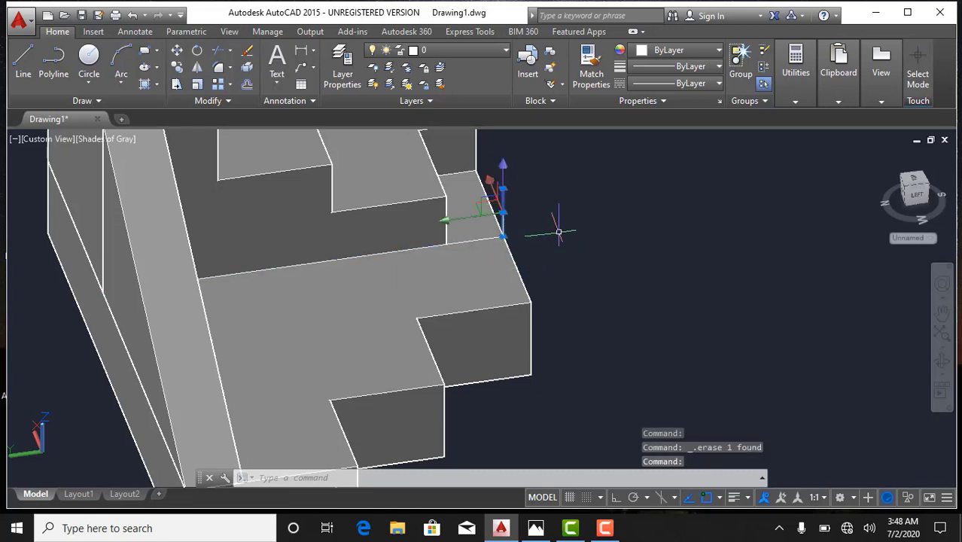
{"action": "key", "text": "Delete"}
Orbit back to an isometric angle and pan the finished model into view.
{"action": "middle_click_drag", "start_coordinate": [541, 254], "coordinate": [449, 251], "text": "shift"}
{"action": "scroll", "coordinate": [470, 260], "scroll_direction": "up", "scroll_amount": 5}
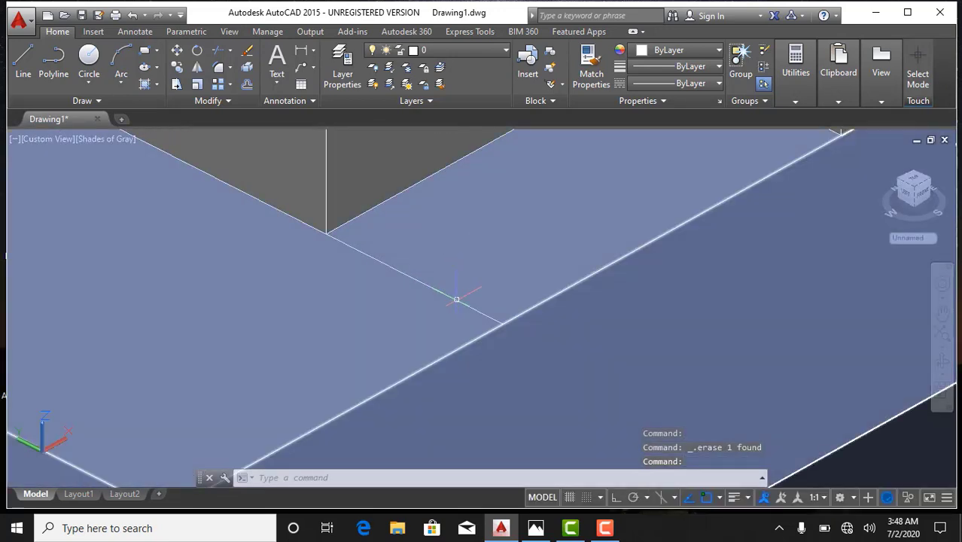
{"action": "scroll", "coordinate": [488, 268], "scroll_direction": "down", "scroll_amount": 4}
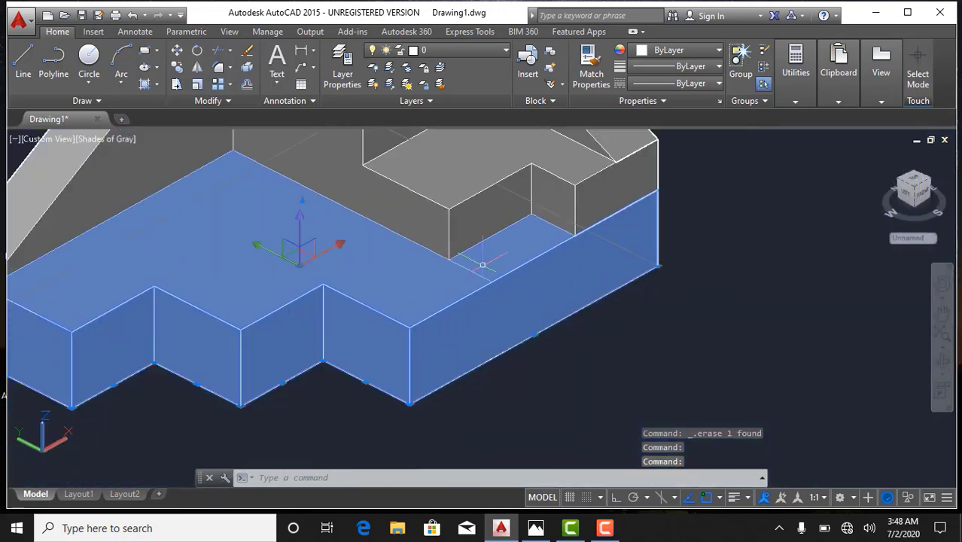
{"action": "scroll", "coordinate": [481, 302], "scroll_direction": "down", "scroll_amount": 3}
{"action": "scroll", "coordinate": [469, 292], "scroll_direction": "down", "scroll_amount": 3}
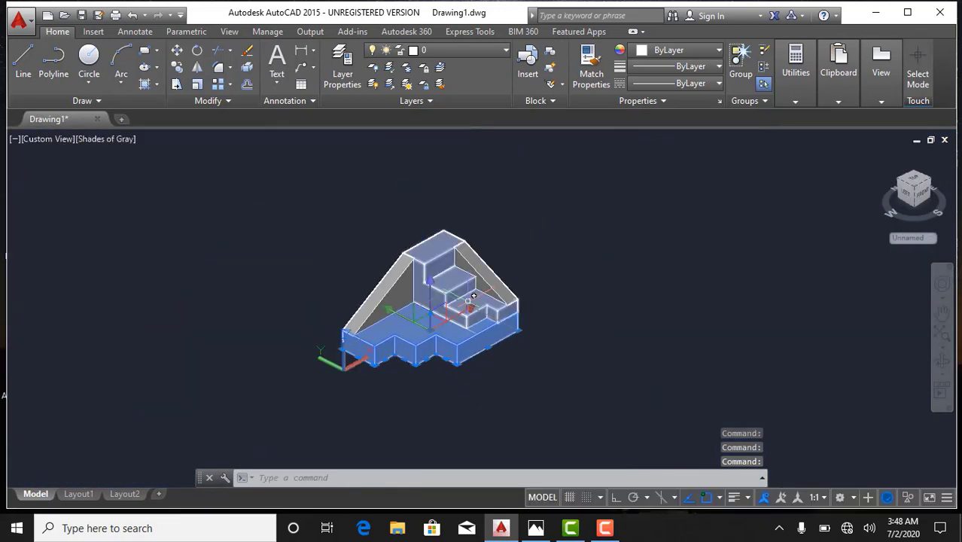
{"action": "scroll", "coordinate": [469, 292], "scroll_direction": "up", "scroll_amount": 1}
{"action": "scroll", "coordinate": [468, 292], "scroll_direction": "up", "scroll_amount": 2}
{"action": "scroll", "coordinate": [468, 292], "scroll_direction": "up", "scroll_amount": 1}
{"action": "key", "text": "Escape"}
{"action": "key", "text": "Escape"}
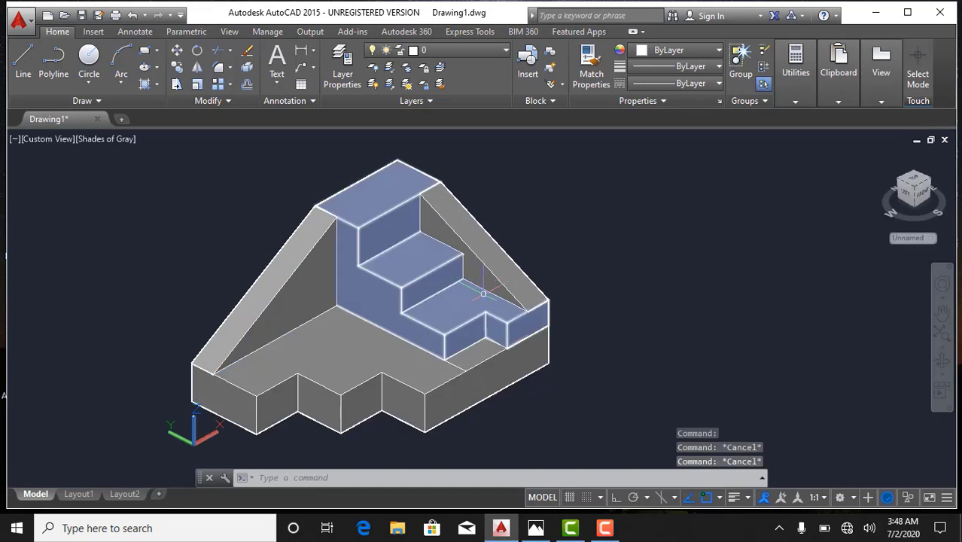
{"action": "scroll", "coordinate": [531, 248], "scroll_direction": "down", "scroll_amount": 1}
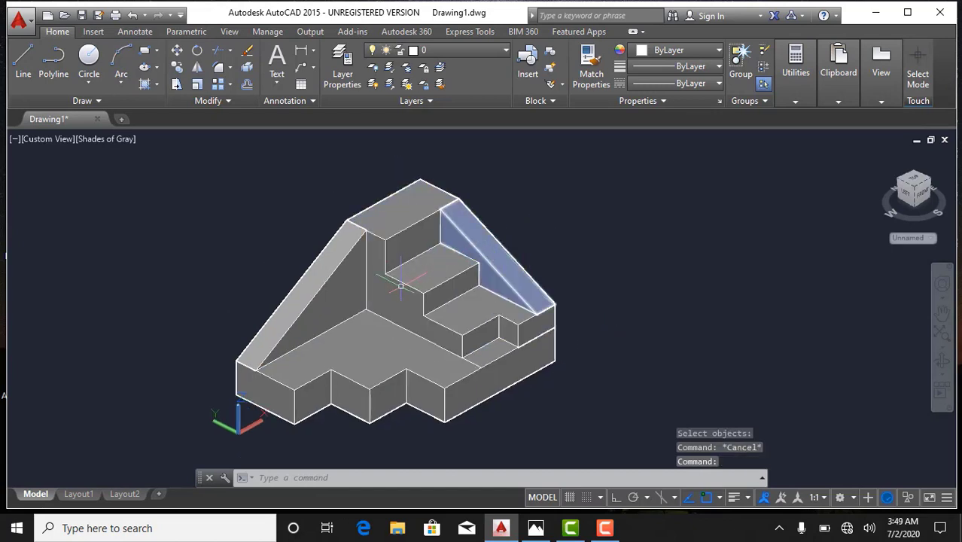
{"action": "middle_click_drag", "start_coordinate": [453, 341], "coordinate": [304, 336]}
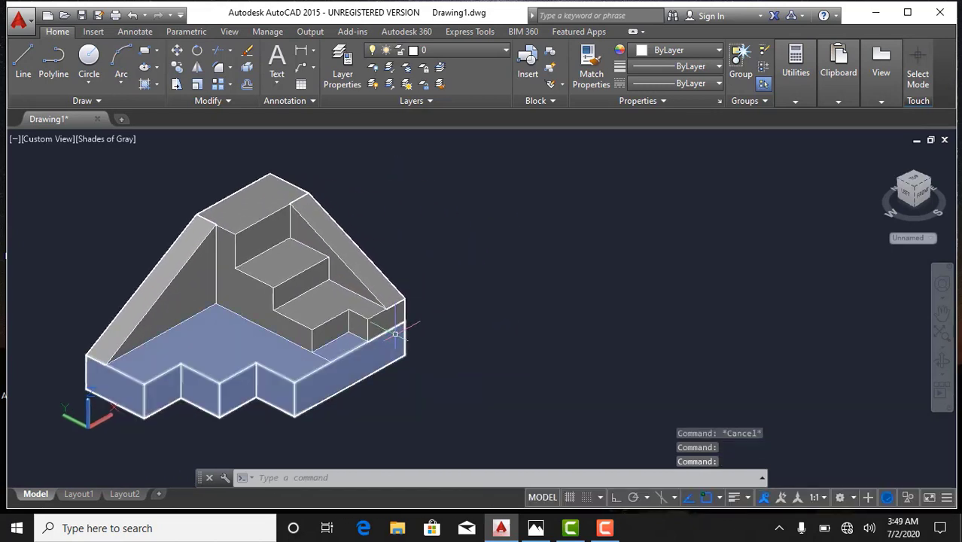
{"action": "middle_click_drag", "start_coordinate": [456, 362], "coordinate": [423, 355]}
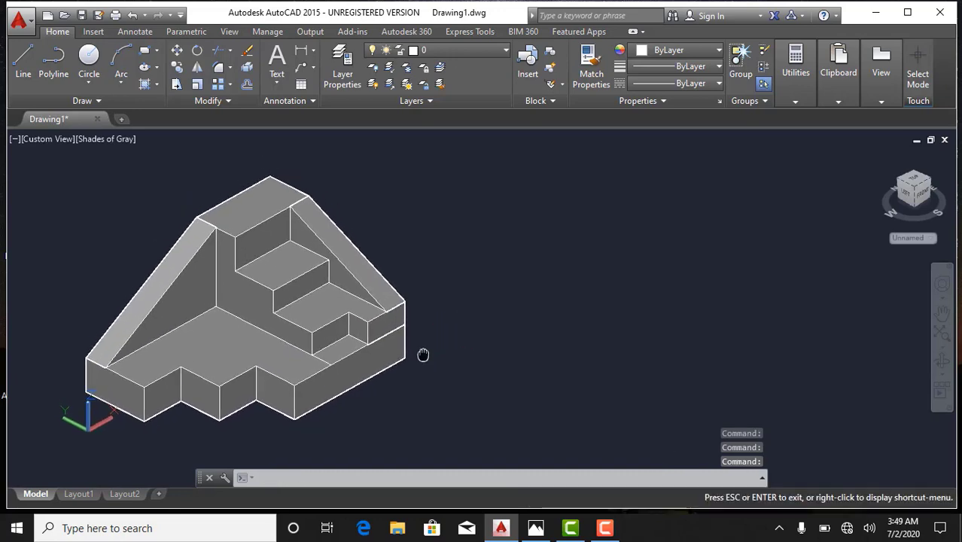
Shrink the Photos window showing 20200702_150434.jpg and move it right, beside the AutoCAD model.
{"action": "left_click", "coordinate": [535, 528]}
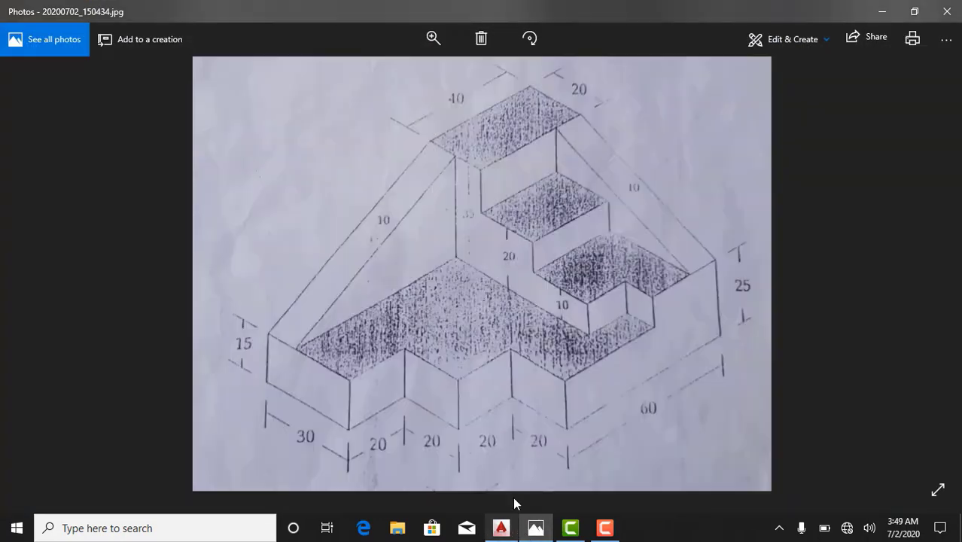
{"action": "left_click", "coordinate": [914, 11]}
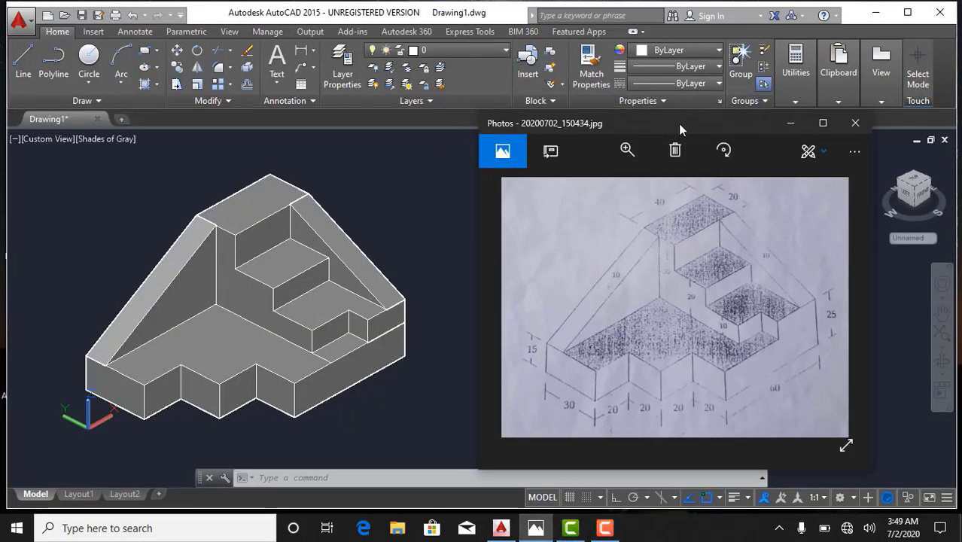
{"action": "left_click_drag", "start_coordinate": [678, 120], "coordinate": [728, 123]}
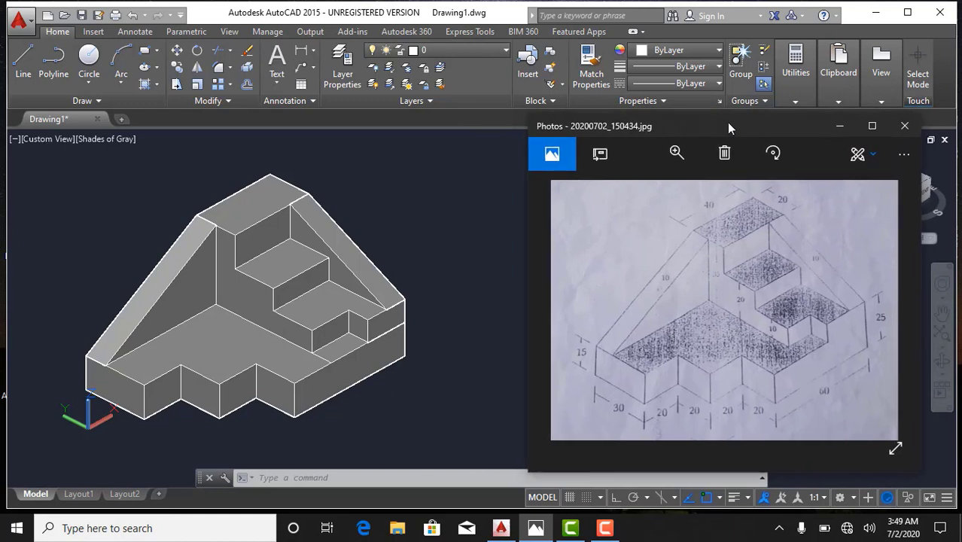